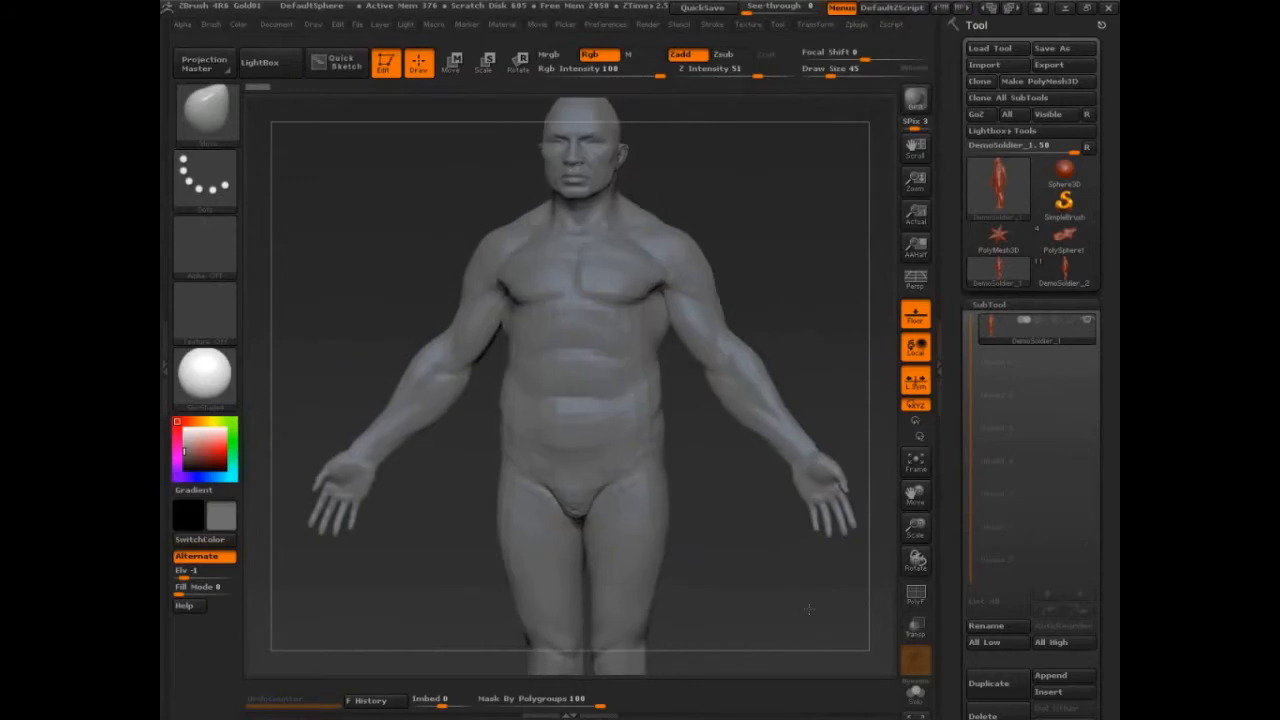
Set the draw size to 69 and turn on the polyframe display to show polygroups.
key(s)
drag(728, 306, 740, 306)
key(shift)
key(shift+f)
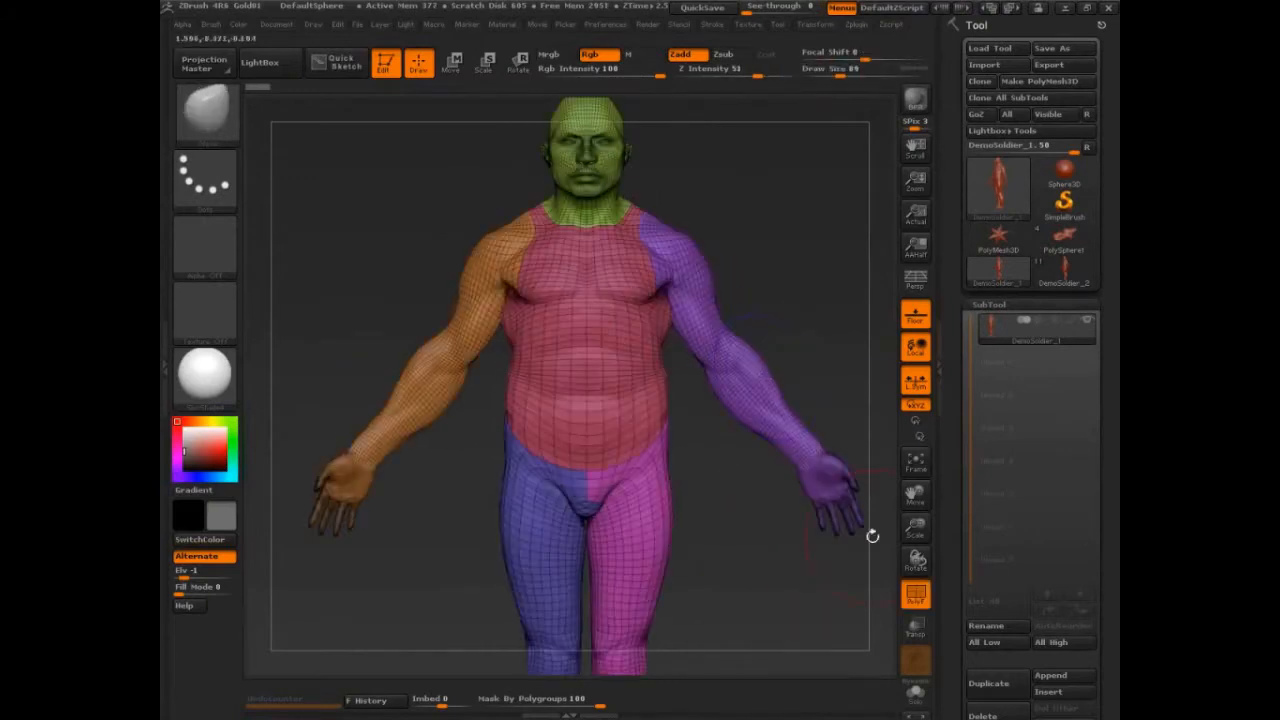
Open the Polygroups settings and merge all visible geometry into a single polygroup.
click(990, 305)
click(996, 484)
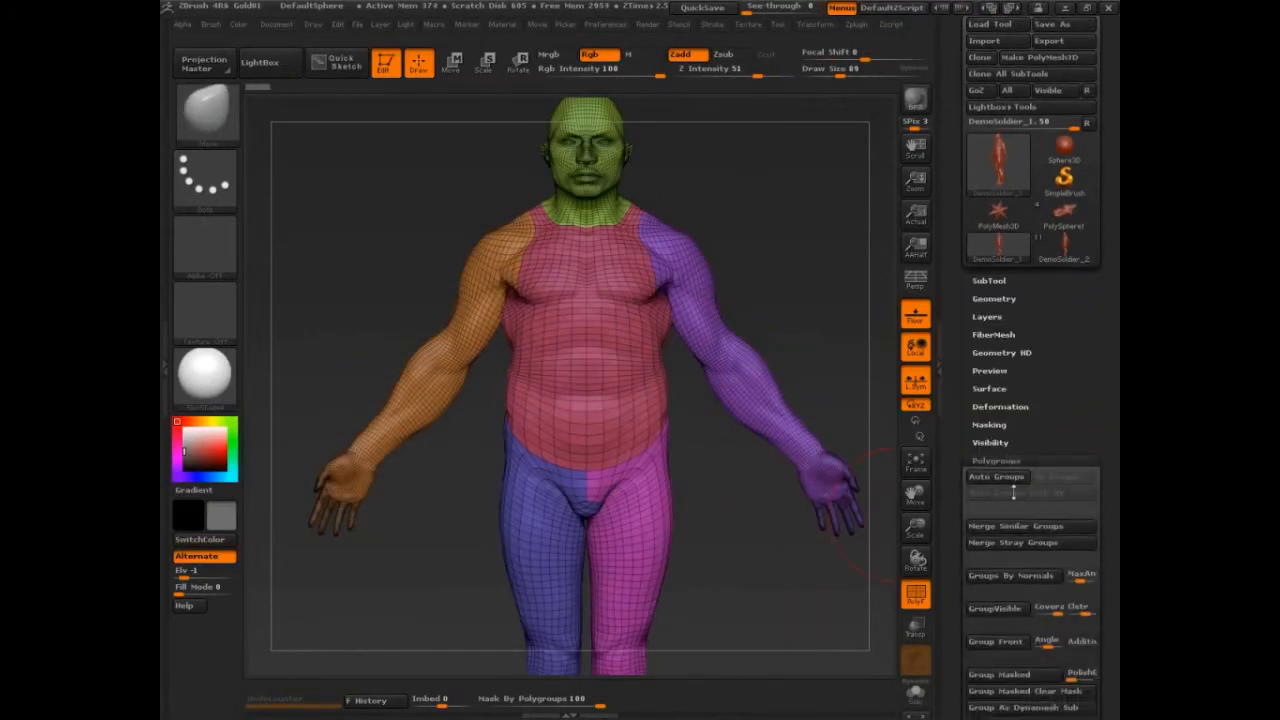
click(1003, 529)
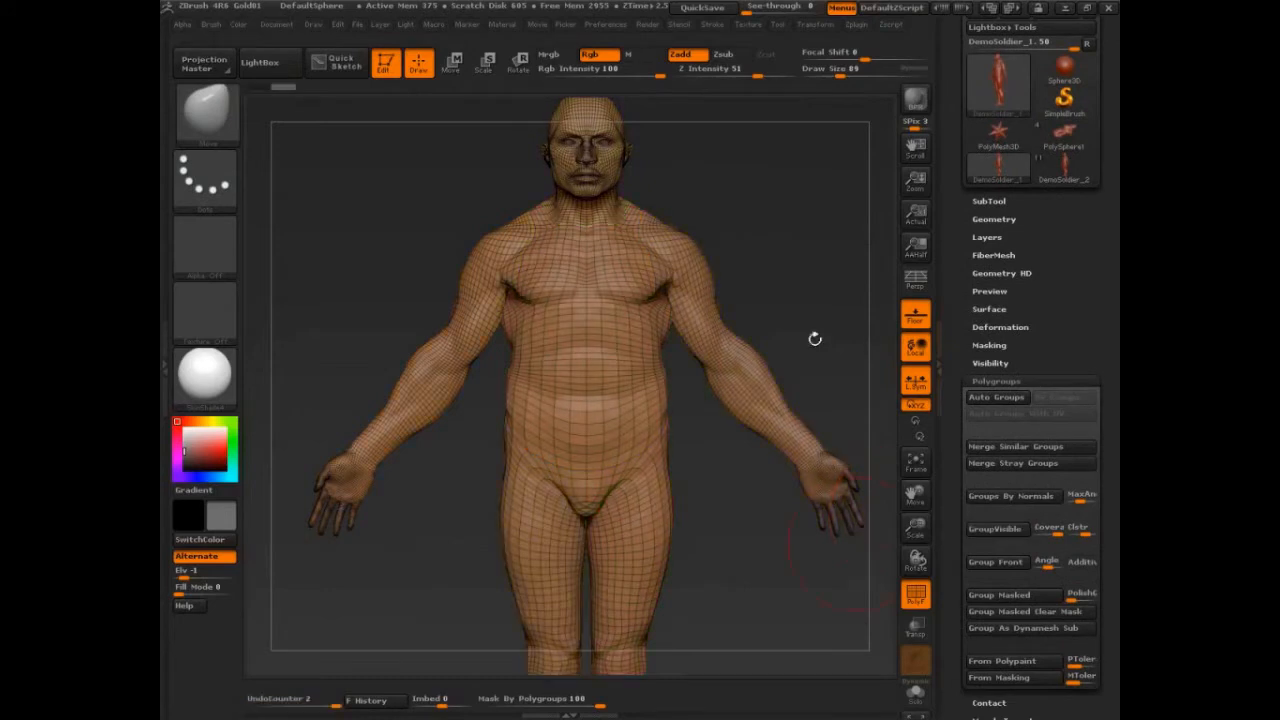
Mask the front of the chest and shoulders and turn the masked area into a new polygroup.
drag(816, 340, 737, 317)
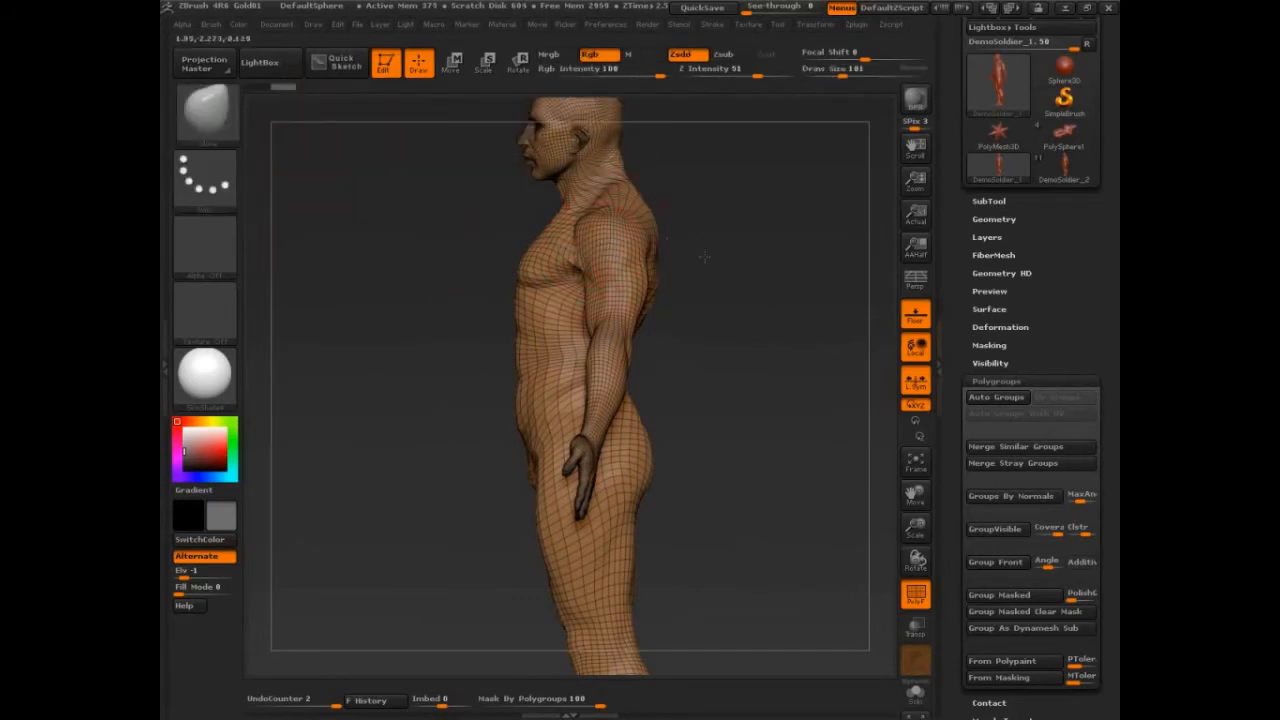
drag(705, 257, 733, 254)
drag(653, 248, 760, 250)
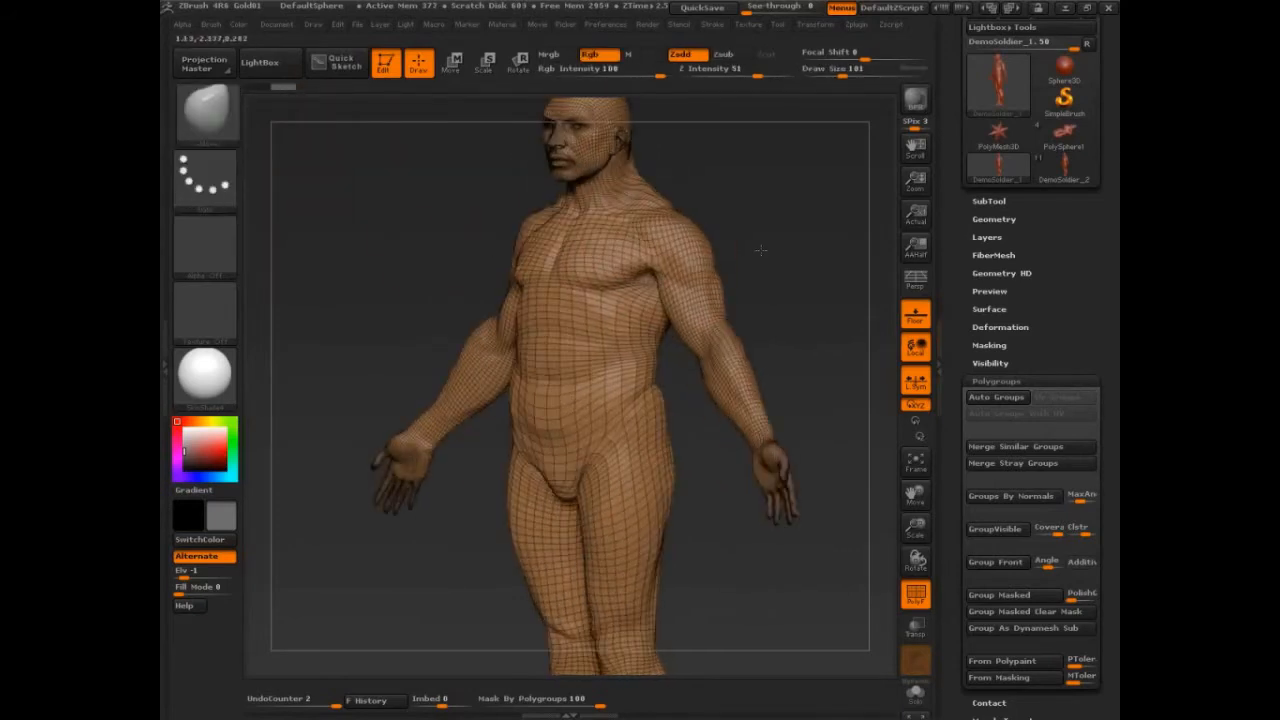
mouse_move(814, 291)
mouse_down()
mouse_move(824, 286)
mouse_move(785, 270)
mouse_up()
ctrl+drag(650, 250, 680, 252)
ctrl+drag(768, 254, 792, 255)
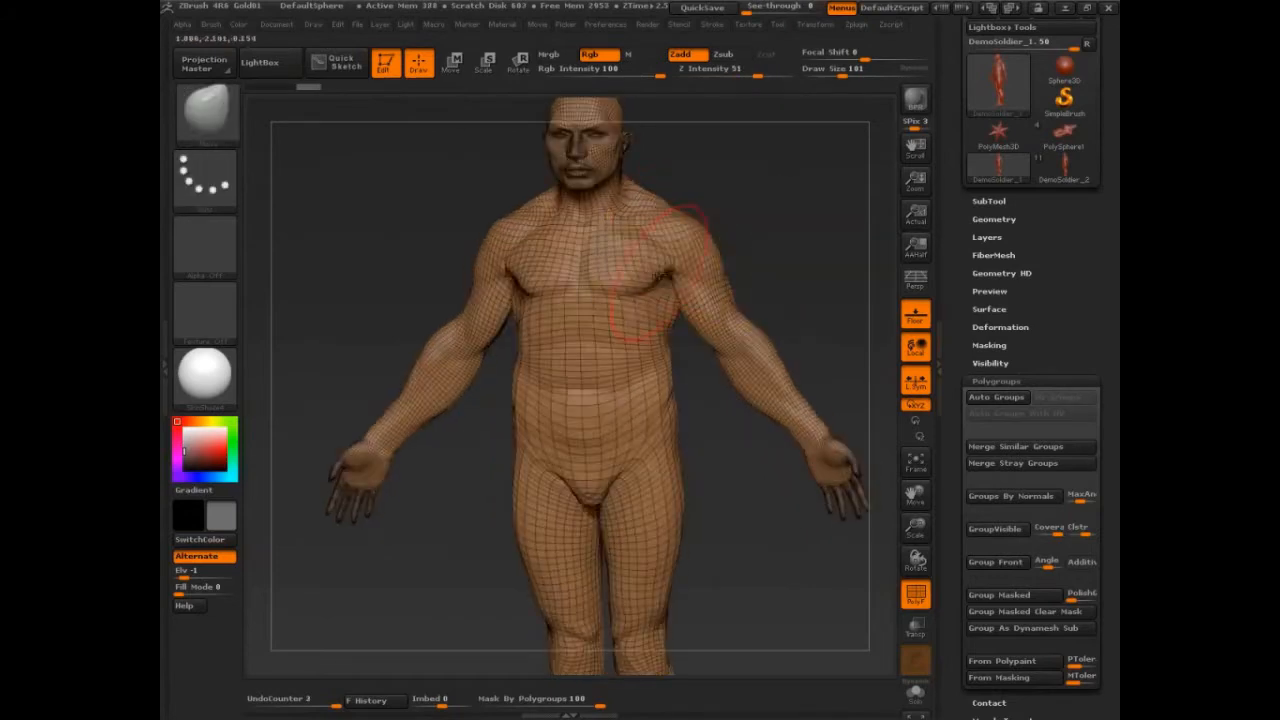
mouse_move(668, 262)
ctrl+mouse_down()
mouse_move(606, 272)
mouse_move(628, 268)
ctrl+mouse_up()
key(ctrl+w)
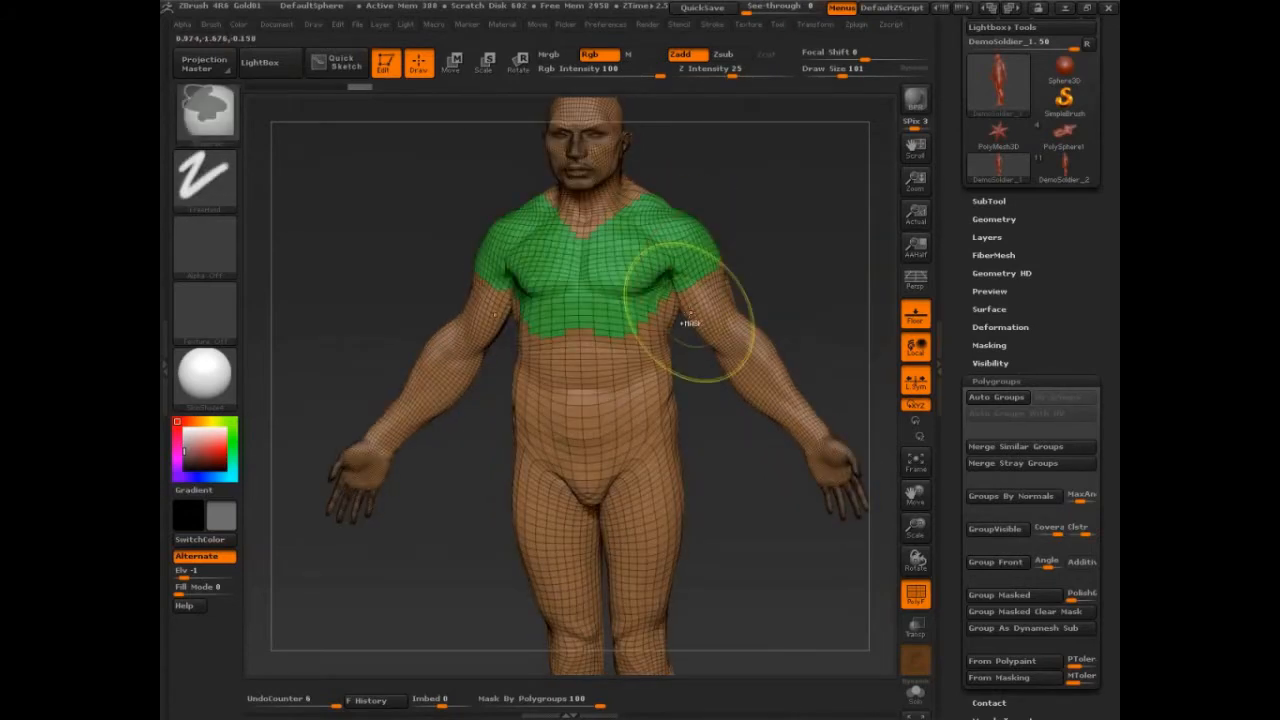
Mask the upper back and shoulder blades and group the masked area as a new polygroup.
mouse_move(690, 316)
ctrl+mouse_down()
mouse_move(602, 358)
mouse_move(634, 362)
ctrl+mouse_up()
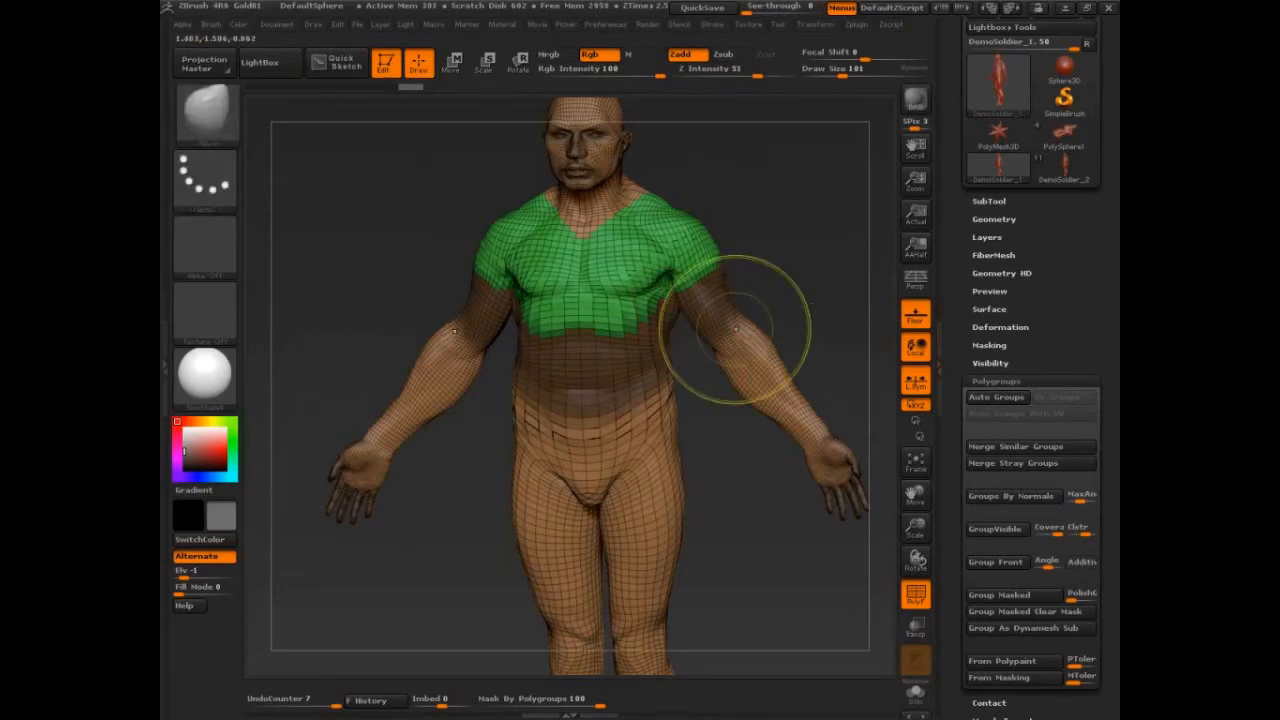
drag(798, 306, 813, 307)
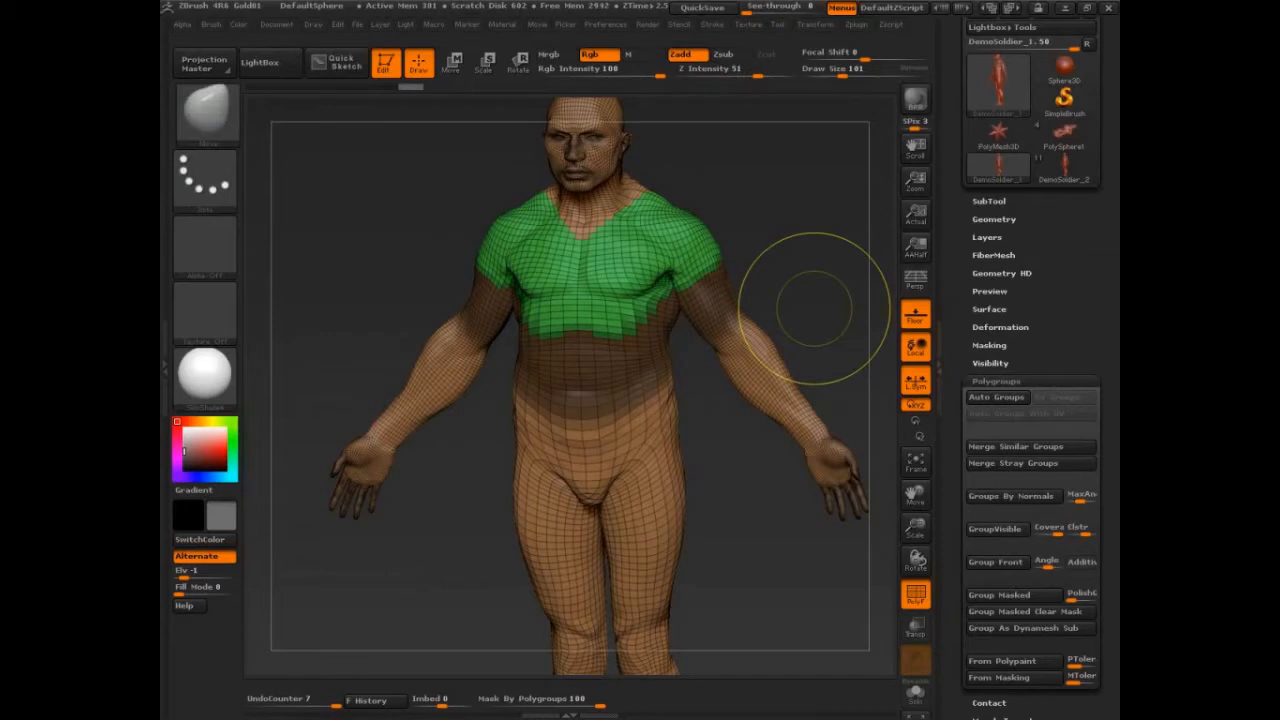
mouse_move(813, 308)
mouse_down()
mouse_move(819, 288)
mouse_move(502, 320)
mouse_up()
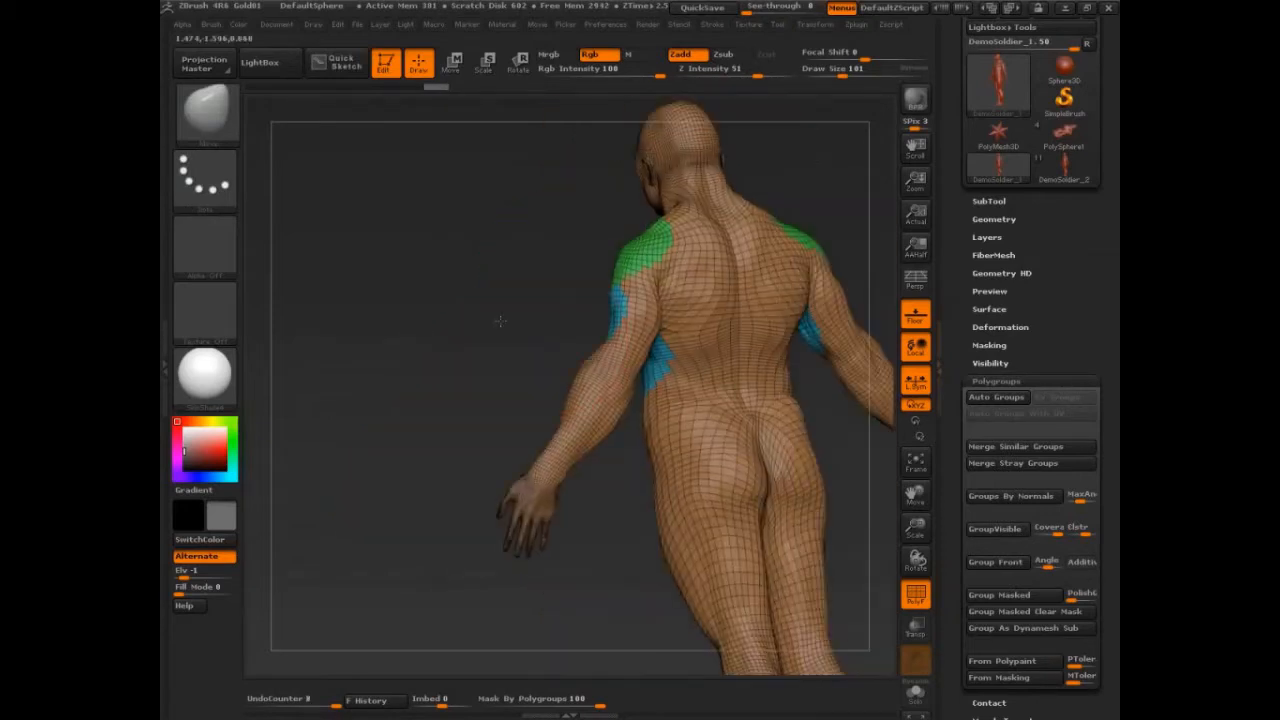
ctrl+drag(690, 282, 695, 266)
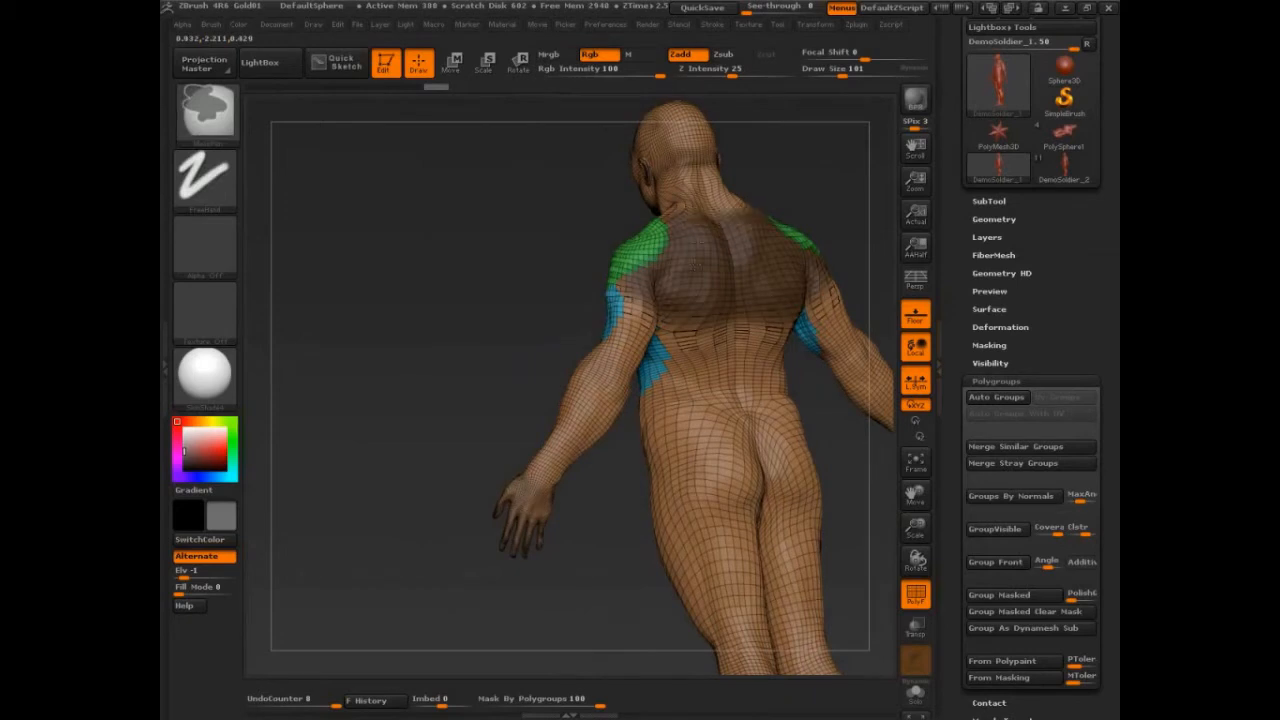
key(ctrl+w)
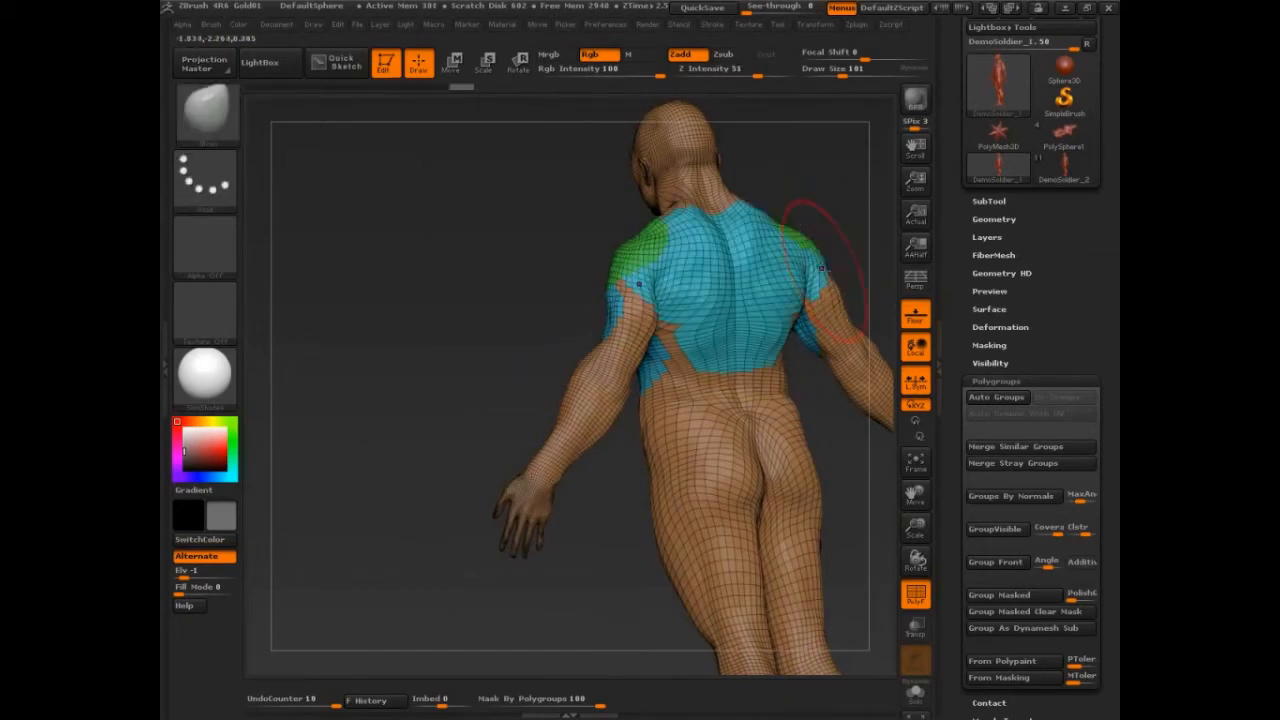
Mask the triangular area below the neck between the shoulder blades and group it as a separate polygroup.
drag(826, 219, 761, 179)
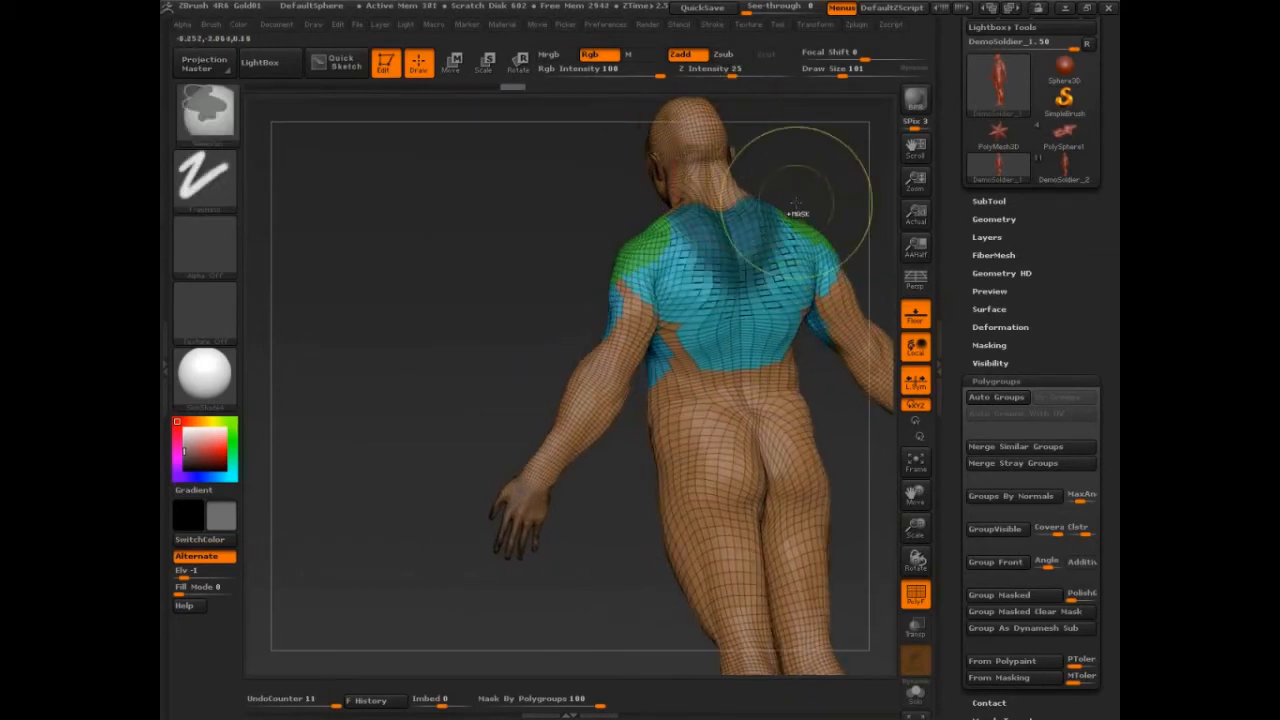
key(ctrl+w)
drag(868, 205, 844, 207)
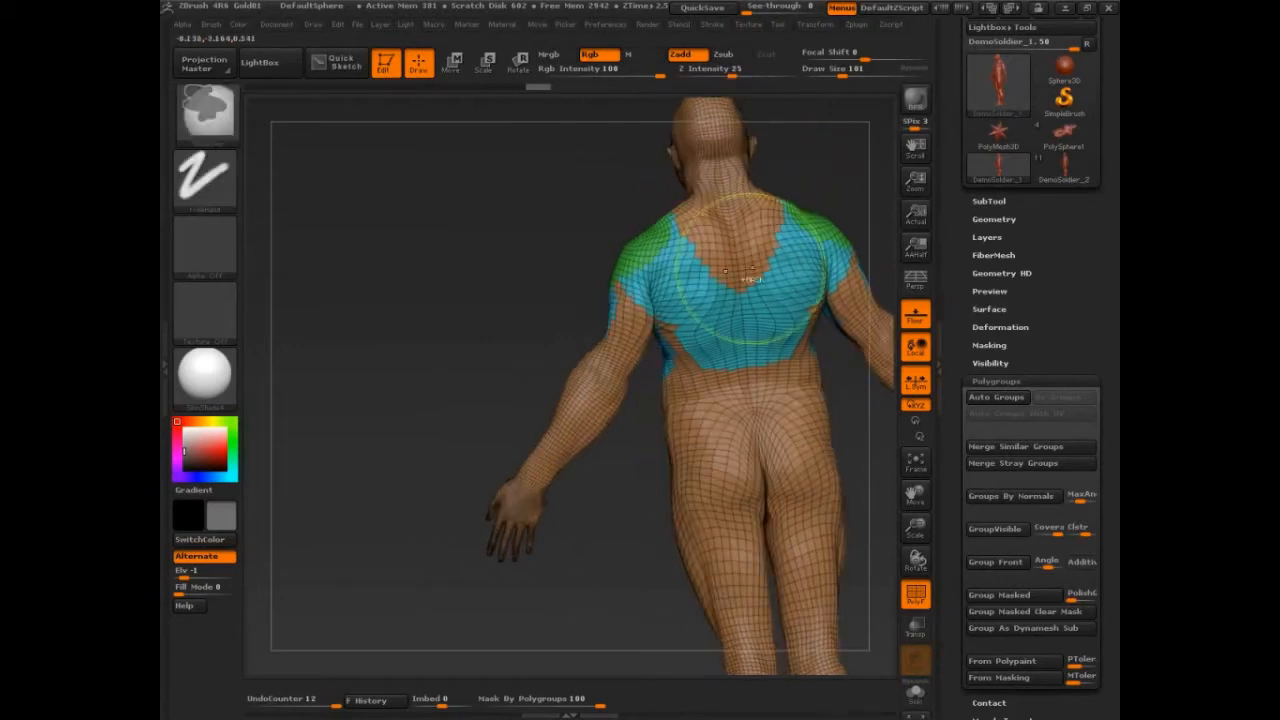
ctrl+shift+click(751, 266)
key(ctrl+w)
ctrl+shift+click(852, 169)
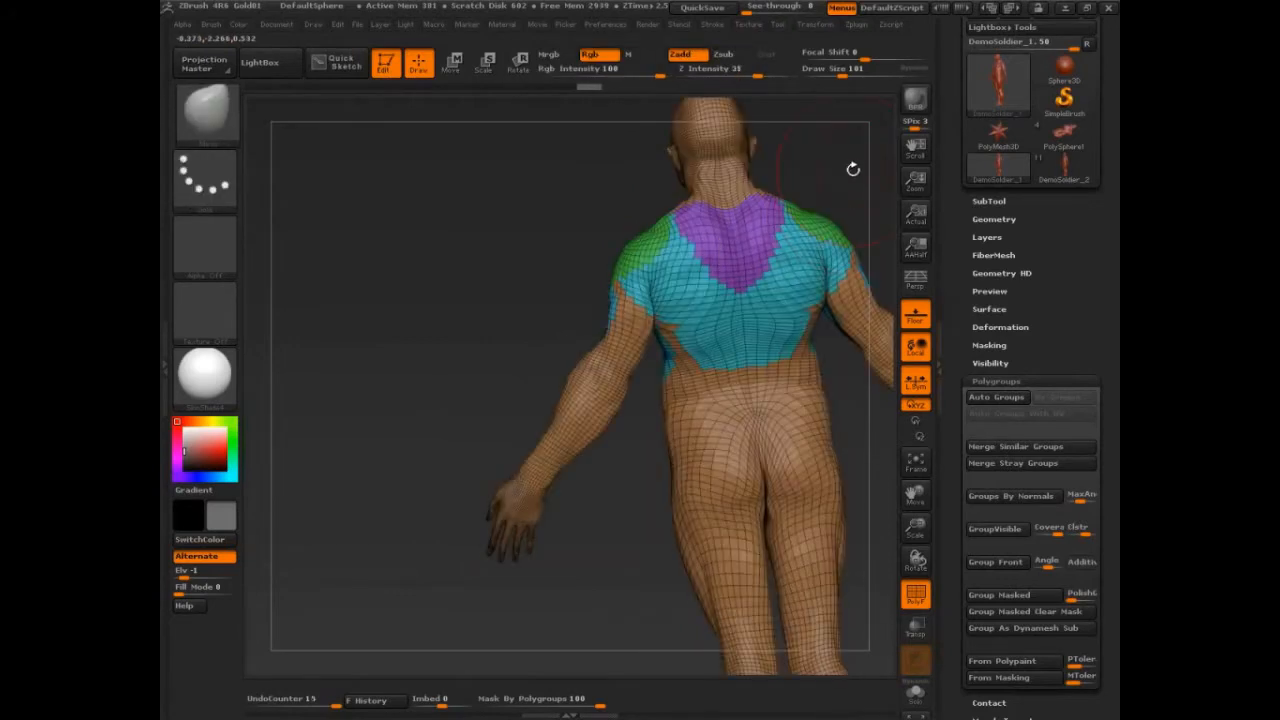
Mask a band across the lower back above the waist and group it as a new polygroup.
mouse_move(852, 169)
mouse_down()
mouse_move(866, 229)
mouse_move(800, 315)
mouse_up()
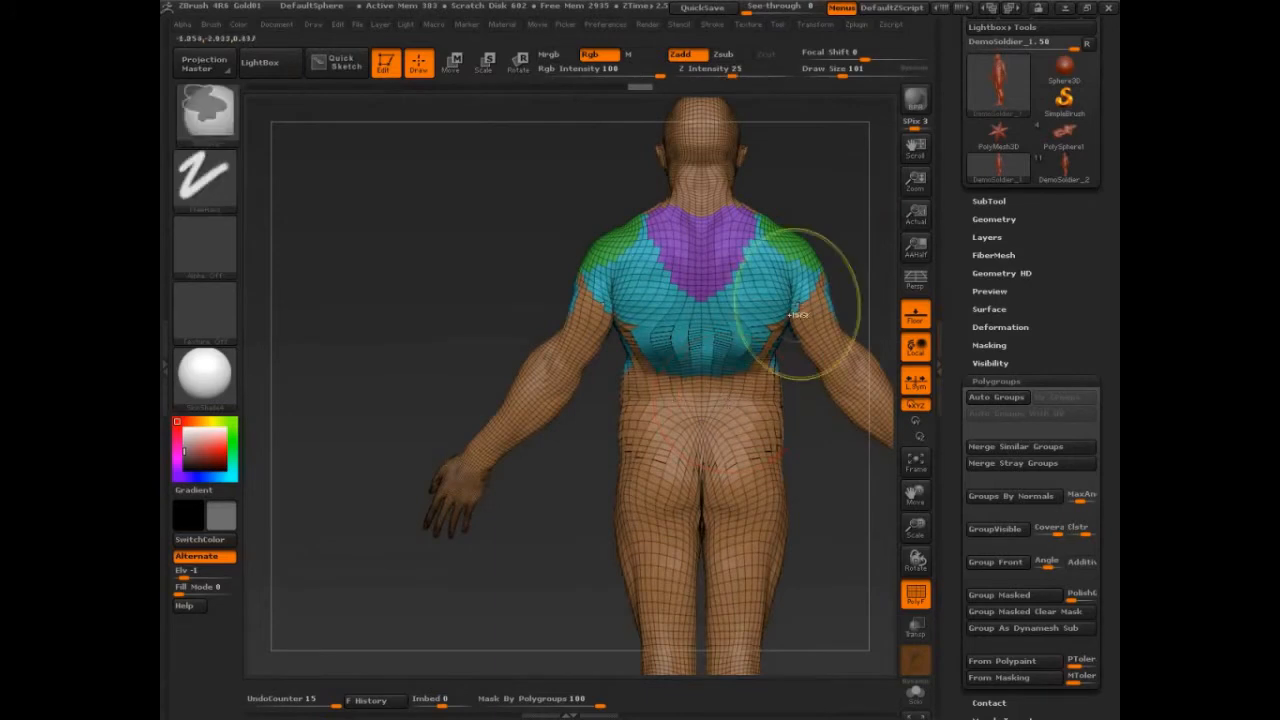
key(ctrl+w)
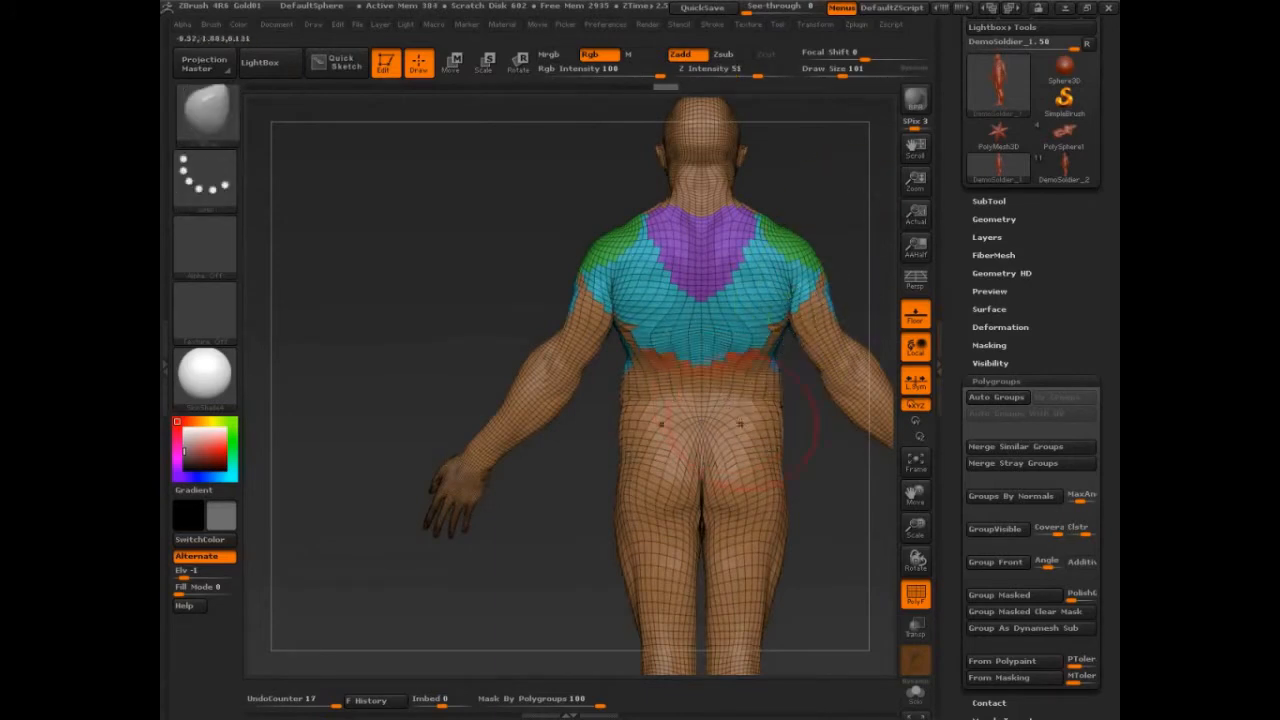
Mask the hips and pelvis all around the body and group them as a new polygroup.
mouse_move(740, 425)
ctrl+mouse_down()
mouse_move(742, 482)
mouse_move(630, 470)
ctrl+mouse_up()
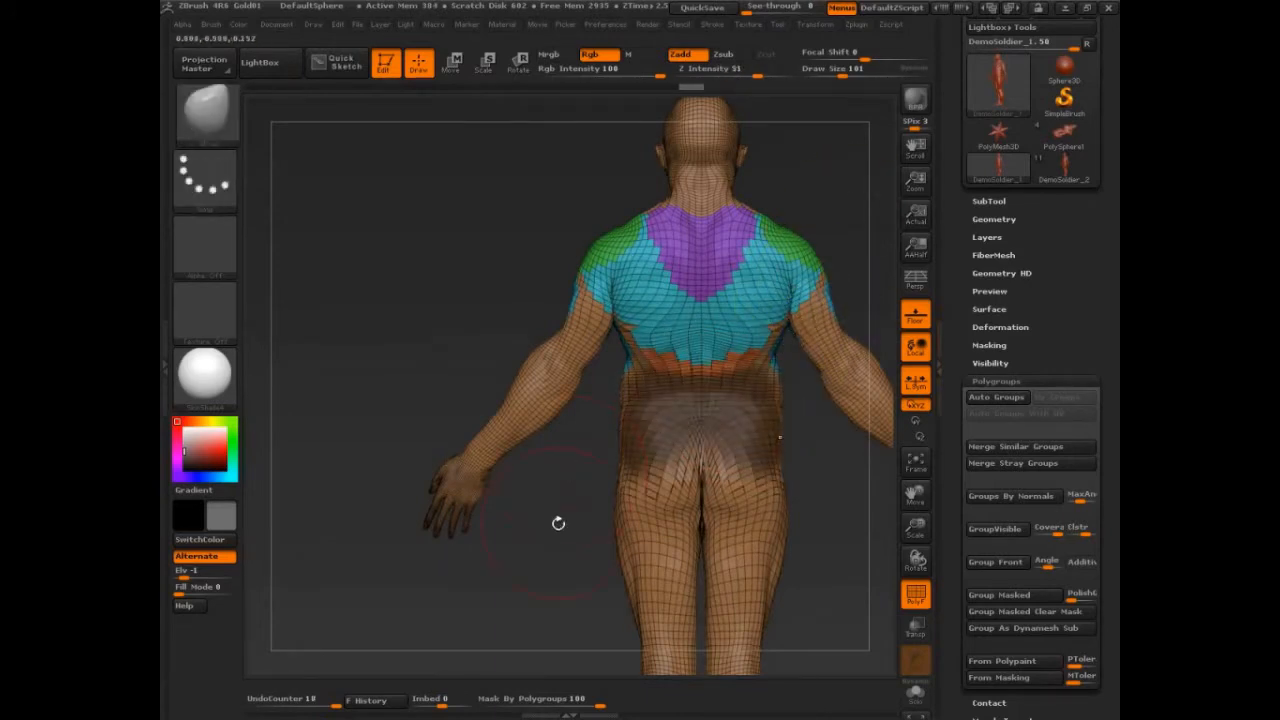
drag(570, 526, 730, 520)
ctrl+drag(706, 435, 672, 497)
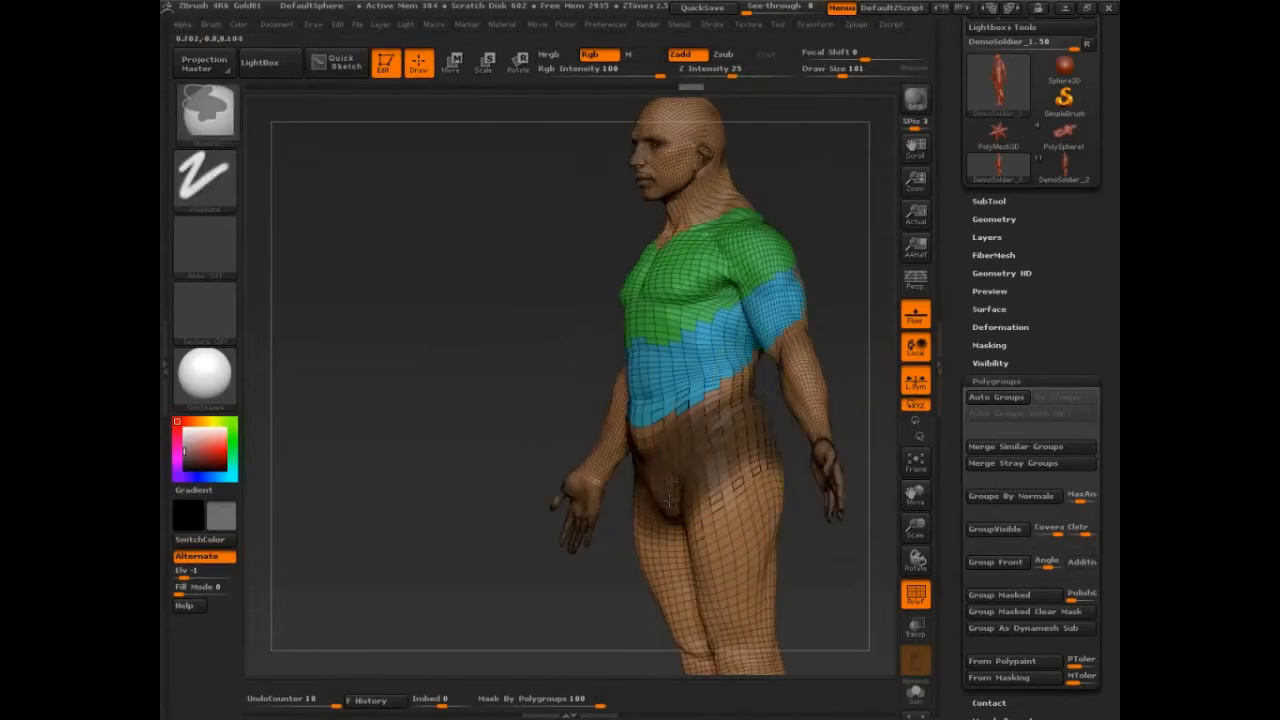
drag(517, 618, 822, 492)
ctrl+alt+drag(757, 478, 728, 515)
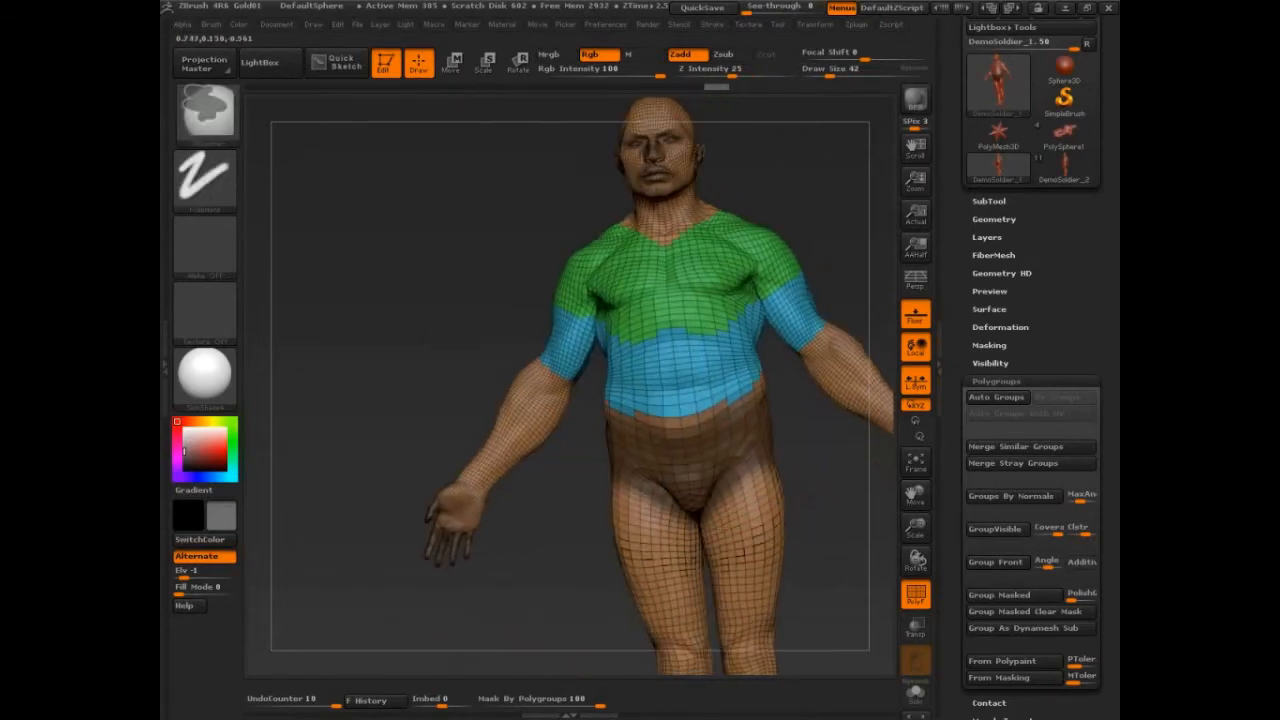
drag(828, 480, 785, 515)
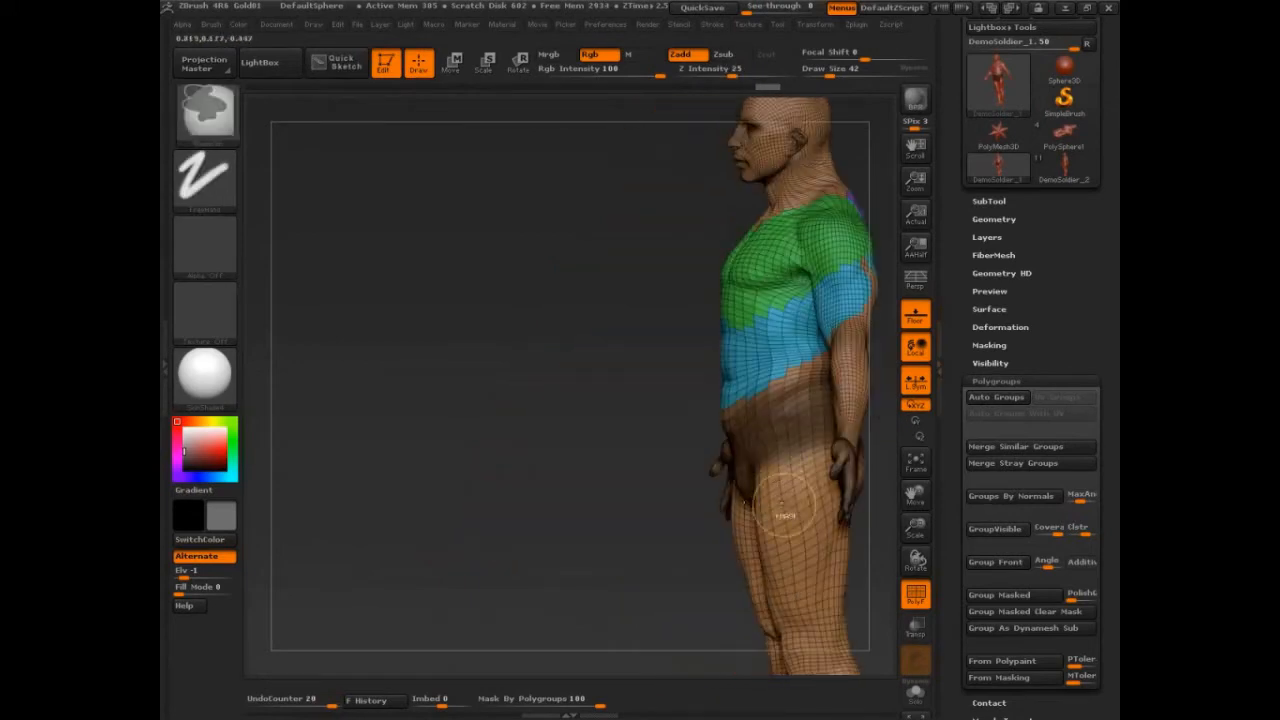
alt+drag(630, 491, 540, 492)
drag(843, 337, 694, 371)
key(ctrl+w)
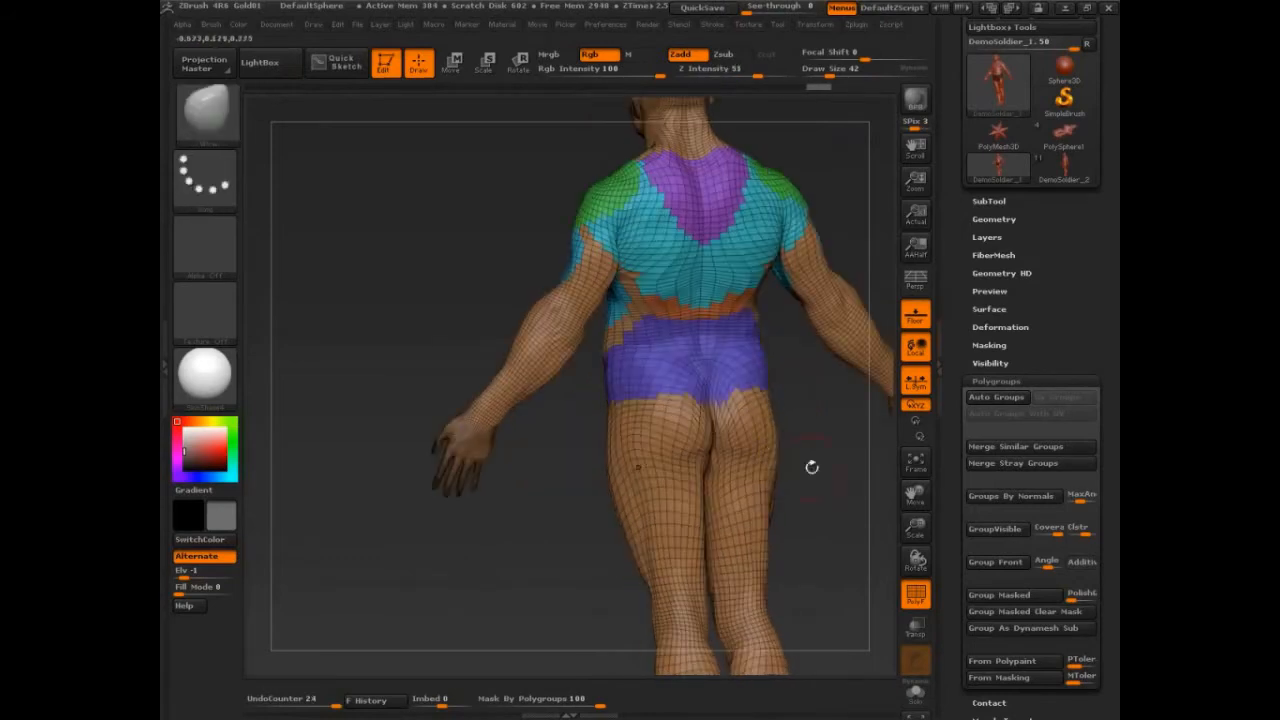
Mask the back of the upper arm and group the masked area as a new polygroup.
mouse_move(838, 475)
mouse_down()
mouse_move(720, 510)
mouse_move(849, 417)
mouse_up()
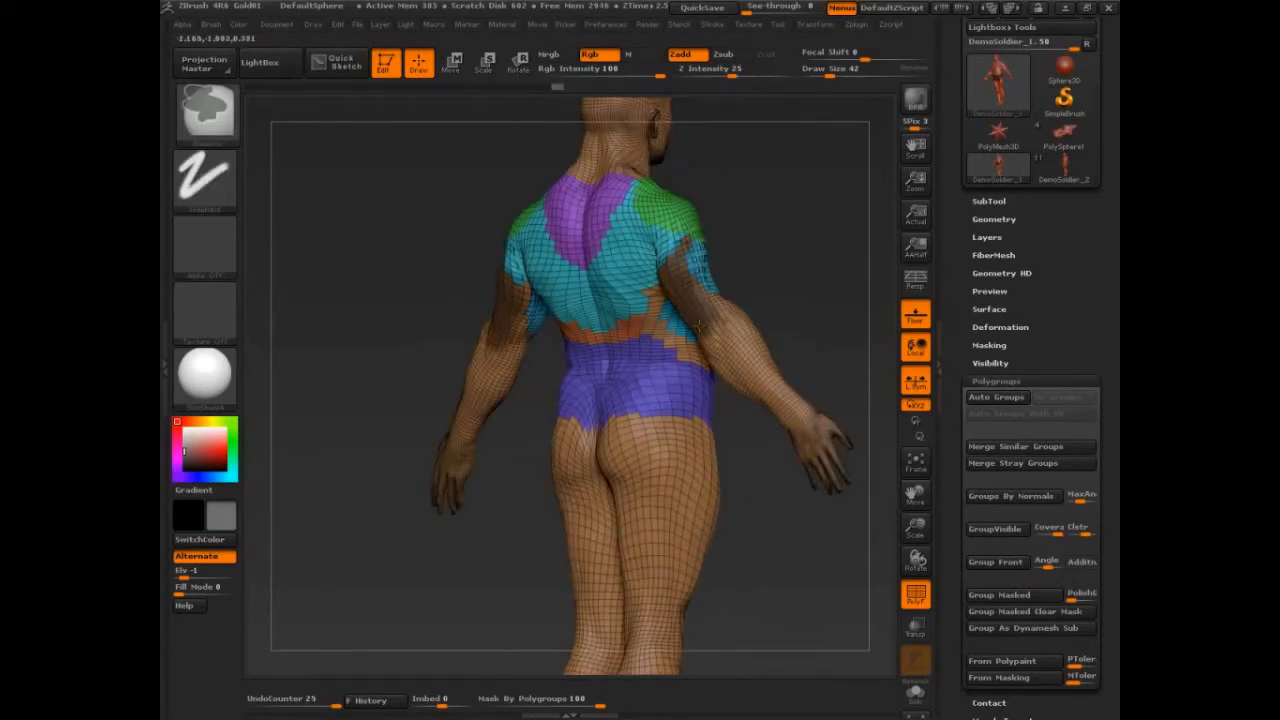
ctrl+drag(700, 325, 708, 337)
key(ctrl+w)
Mask the lower abdomen above the hips and turn it into a new polygroup.
mouse_move(817, 306)
mouse_down()
mouse_move(835, 313)
mouse_move(600, 303)
mouse_move(582, 271)
mouse_move(806, 590)
mouse_move(785, 477)
mouse_up()
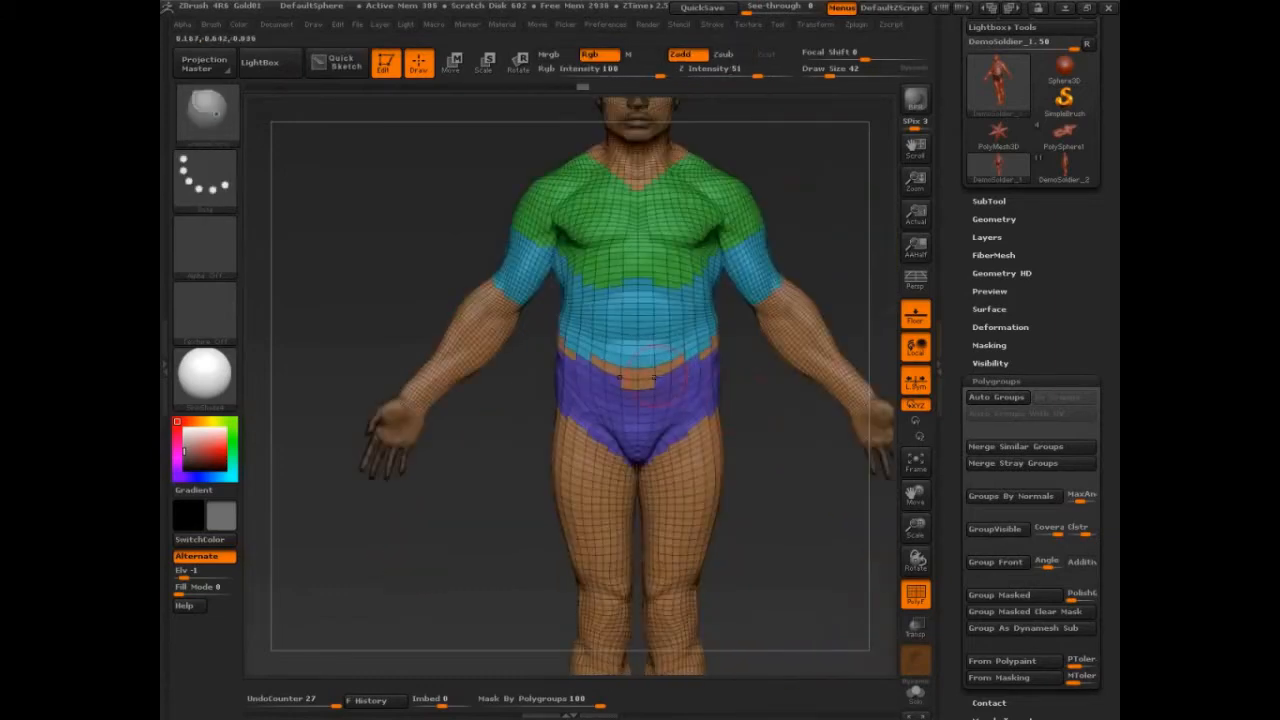
ctrl+drag(654, 377, 610, 325)
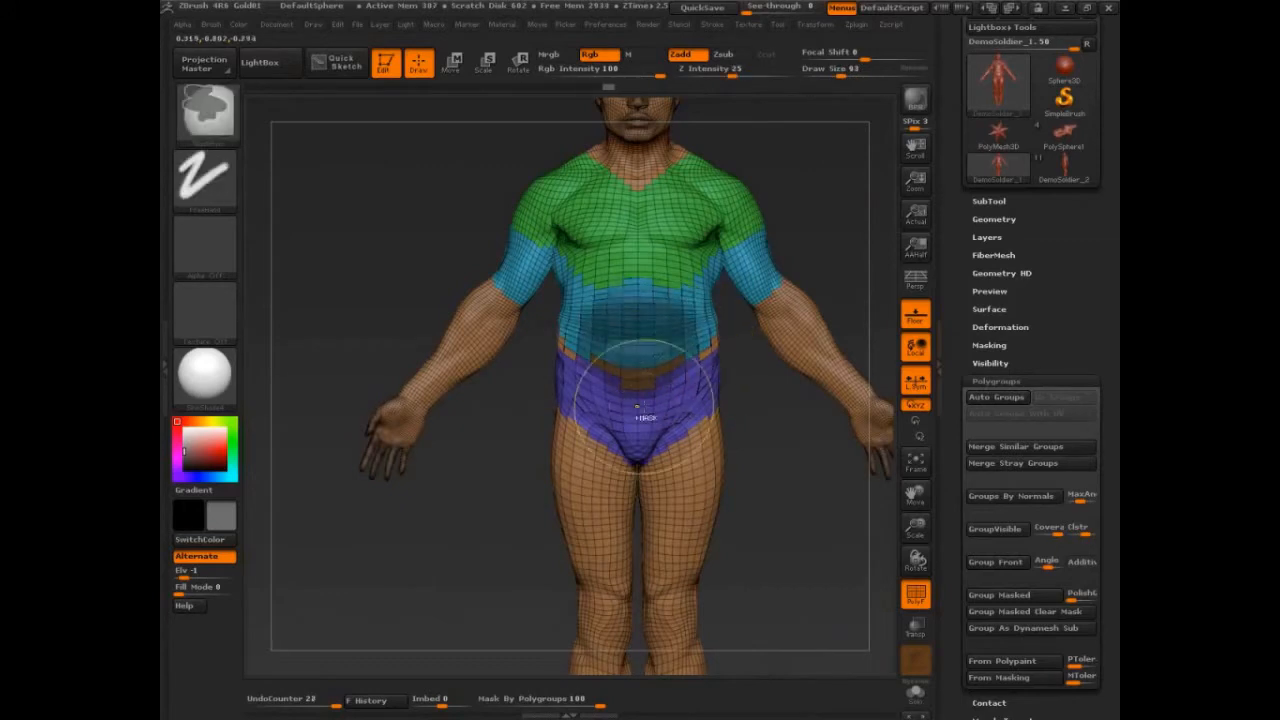
mouse_move(800, 330)
ctrl+mouse_down()
mouse_move(845, 253)
mouse_move(768, 264)
ctrl+mouse_up()
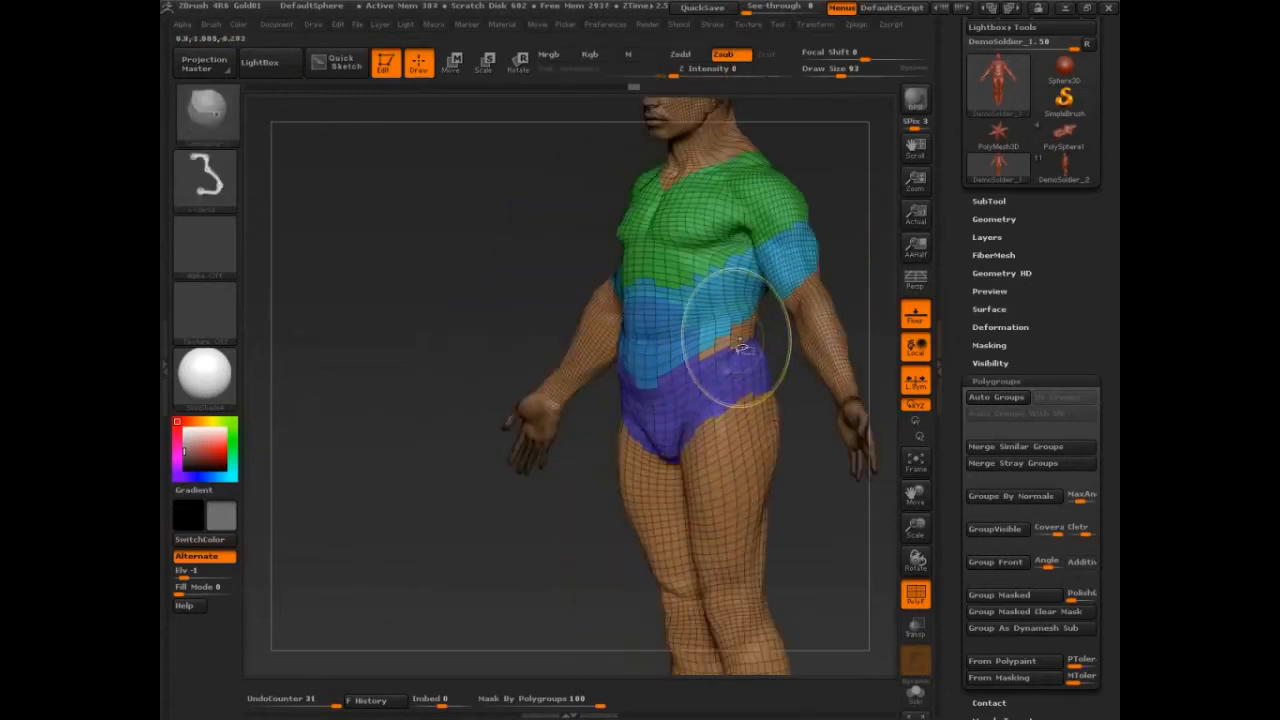
ctrl+shift+click(738, 336)
drag(841, 280, 760, 312)
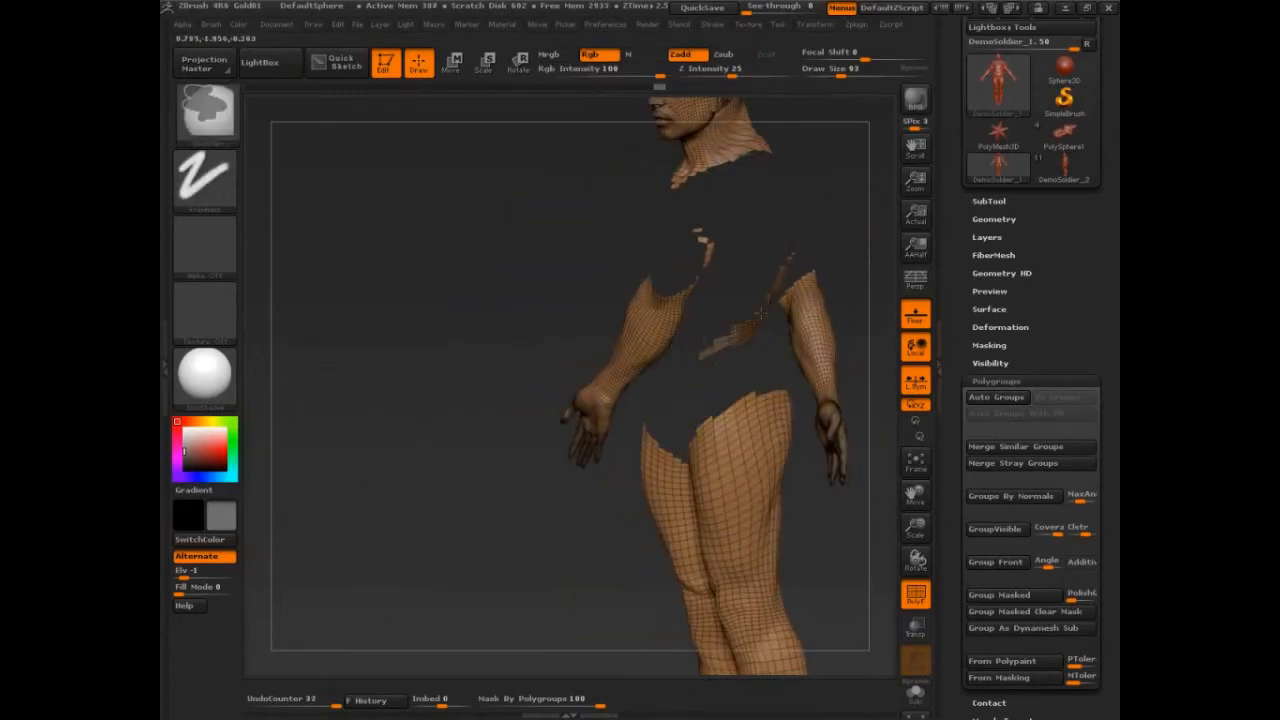
drag(849, 240, 777, 291)
ctrl+shift+click(586, 551)
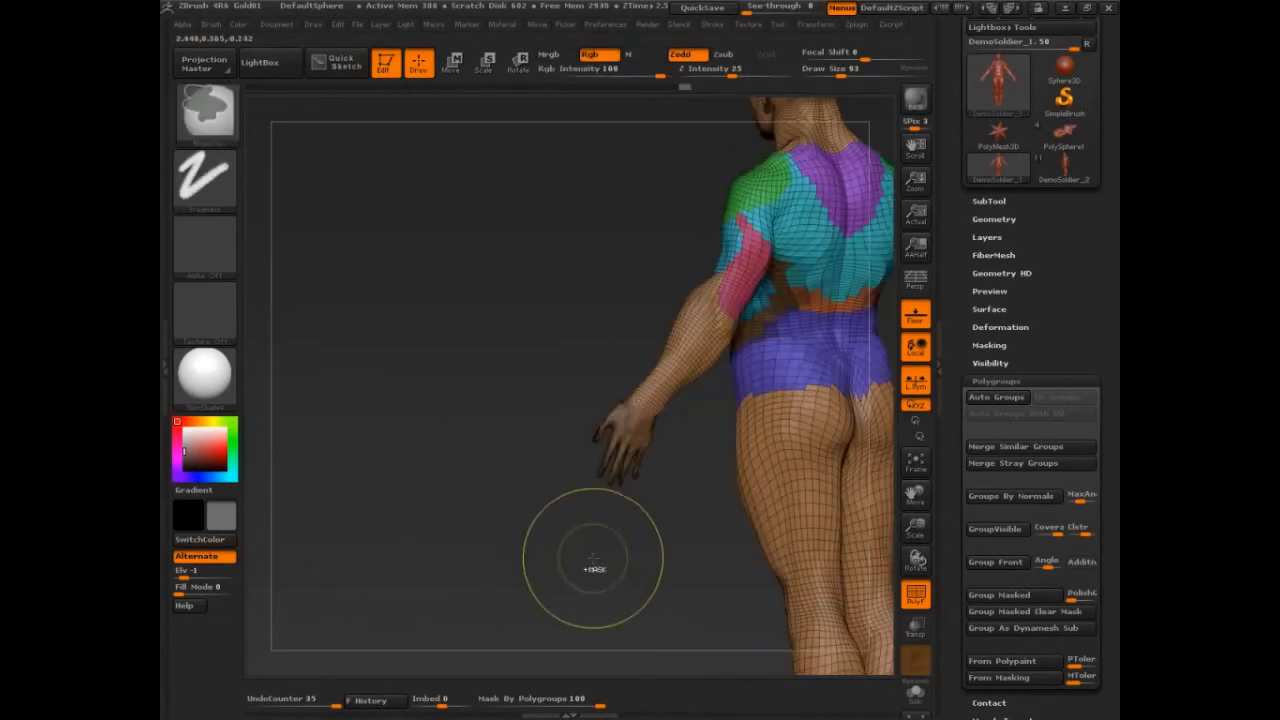
key(ctrl+w)
Set the draw size to 75, mask the front of the upper thighs and group them as a new polygroup.
mouse_move(592, 559)
mouse_down()
mouse_move(768, 545)
mouse_move(834, 525)
mouse_up()
alt+drag(834, 525, 798, 364)
key(s)
mouse_move(729, 331)
mouse_down()
mouse_move(707, 322)
mouse_move(703, 352)
mouse_up()
key(ctrl+w)
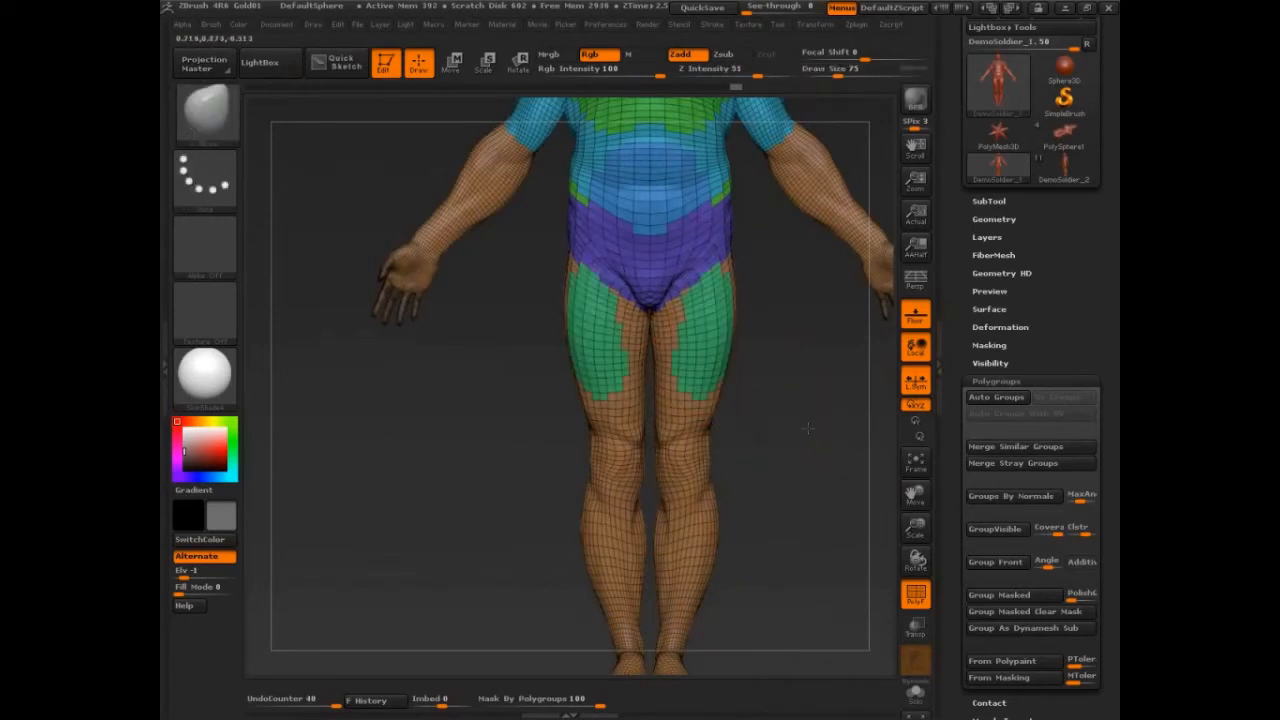
Mask the outer side of the thigh and group it as a new polygroup.
drag(804, 430, 738, 424)
mouse_move(752, 296)
ctrl+mouse_down()
mouse_move(738, 391)
mouse_move(755, 246)
ctrl+mouse_up()
key(ctrl+w)
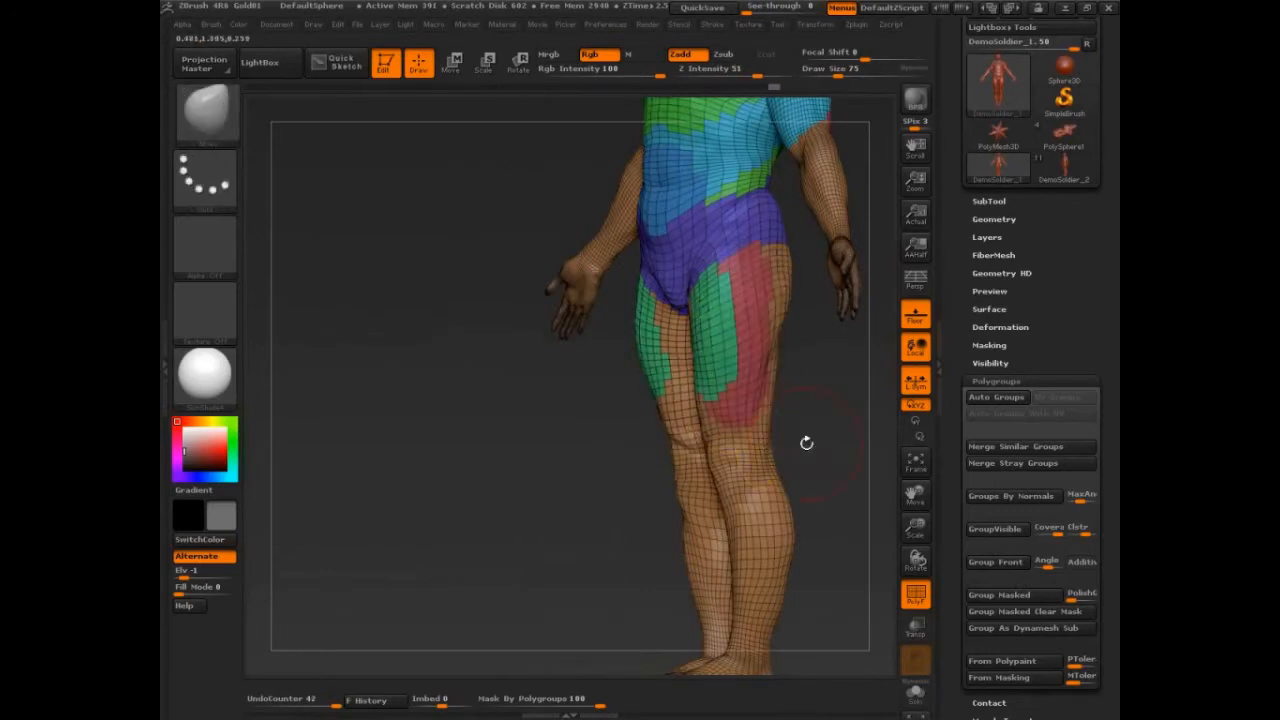
Mask the back of the upper thighs and group them as a new polygroup.
drag(806, 443, 859, 427)
ctrl+drag(711, 318, 712, 394)
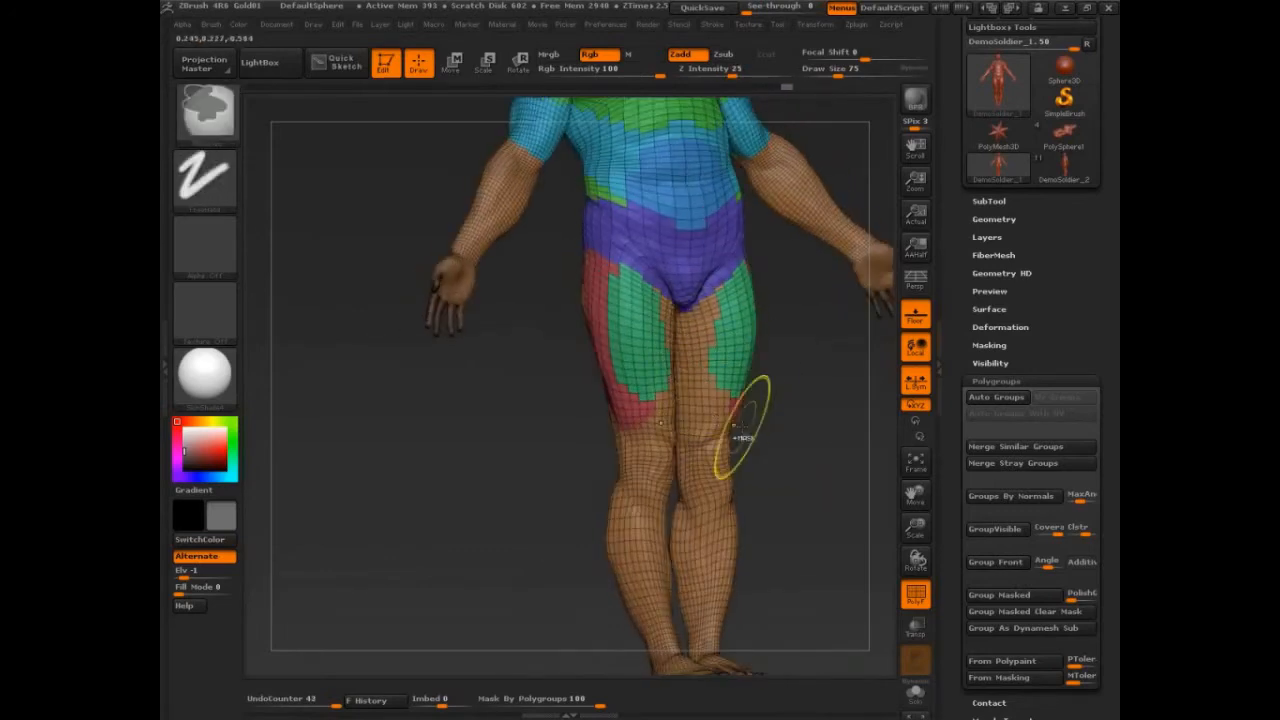
mouse_move(802, 424)
mouse_down()
mouse_move(605, 469)
mouse_move(608, 306)
mouse_move(646, 425)
mouse_move(637, 300)
mouse_move(705, 325)
mouse_move(650, 420)
mouse_move(595, 468)
mouse_up()
key(ctrl+w)
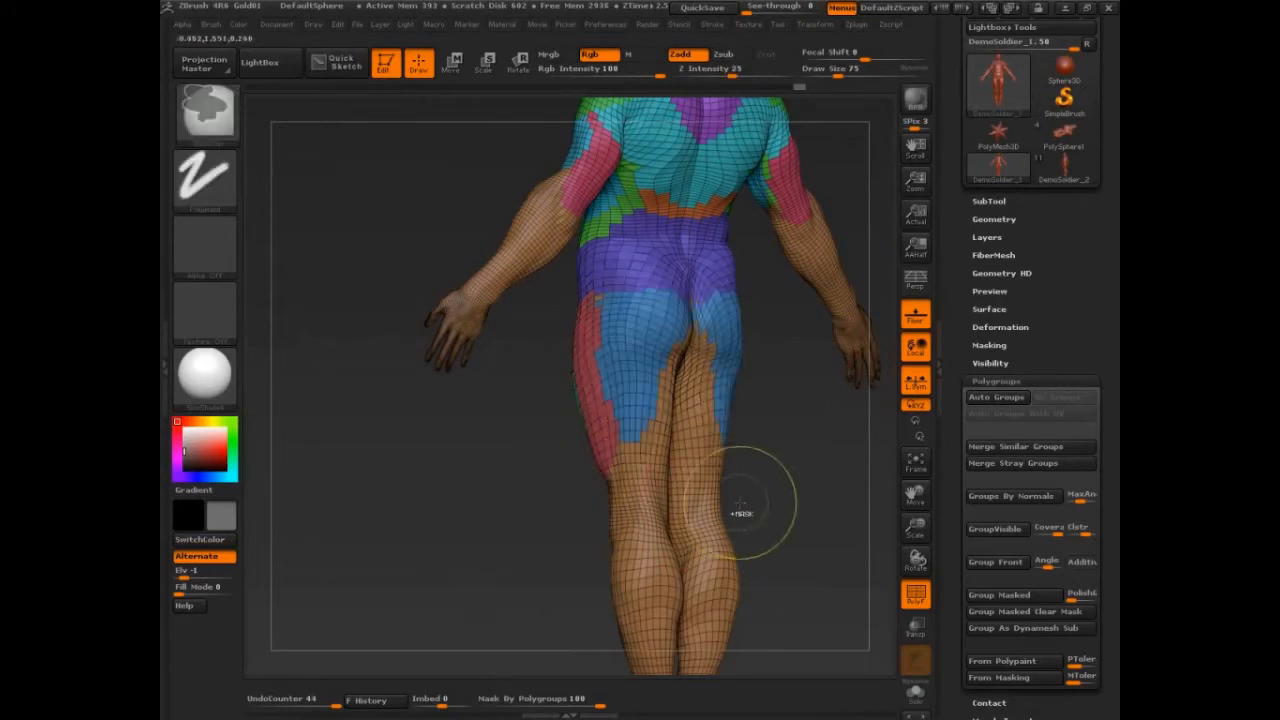
Subdivide the mesh once and delete its lower subdivision levels.
mouse_move(793, 476)
mouse_down()
mouse_move(740, 470)
mouse_move(780, 471)
mouse_up()
key(ctrl+d)
click(995, 221)
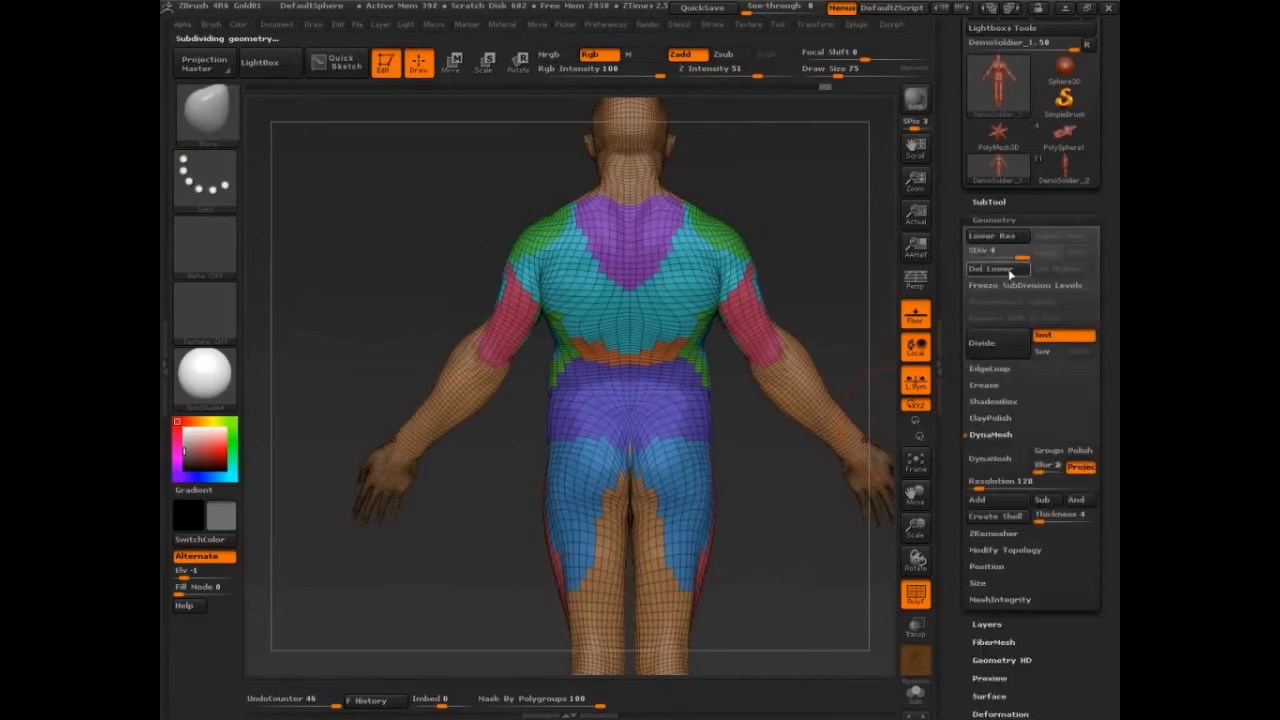
click(1008, 270)
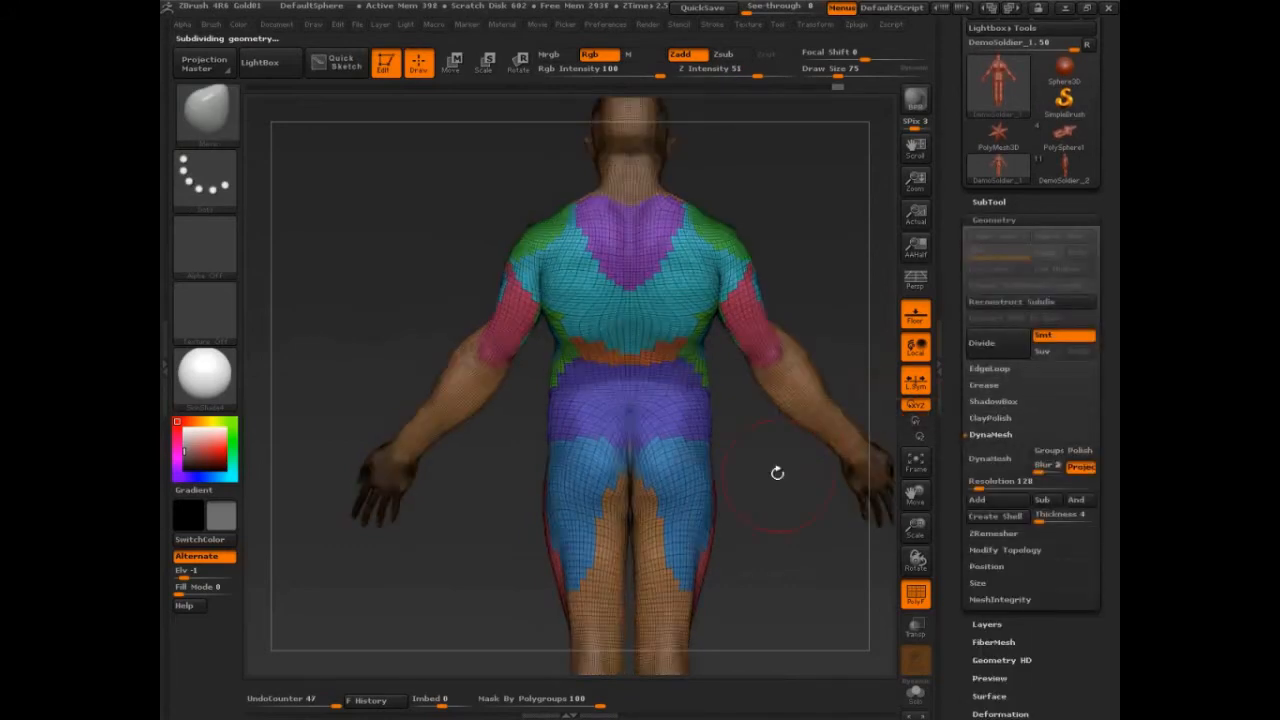
alt+drag(780, 478, 874, 415)
drag(850, 330, 873, 325)
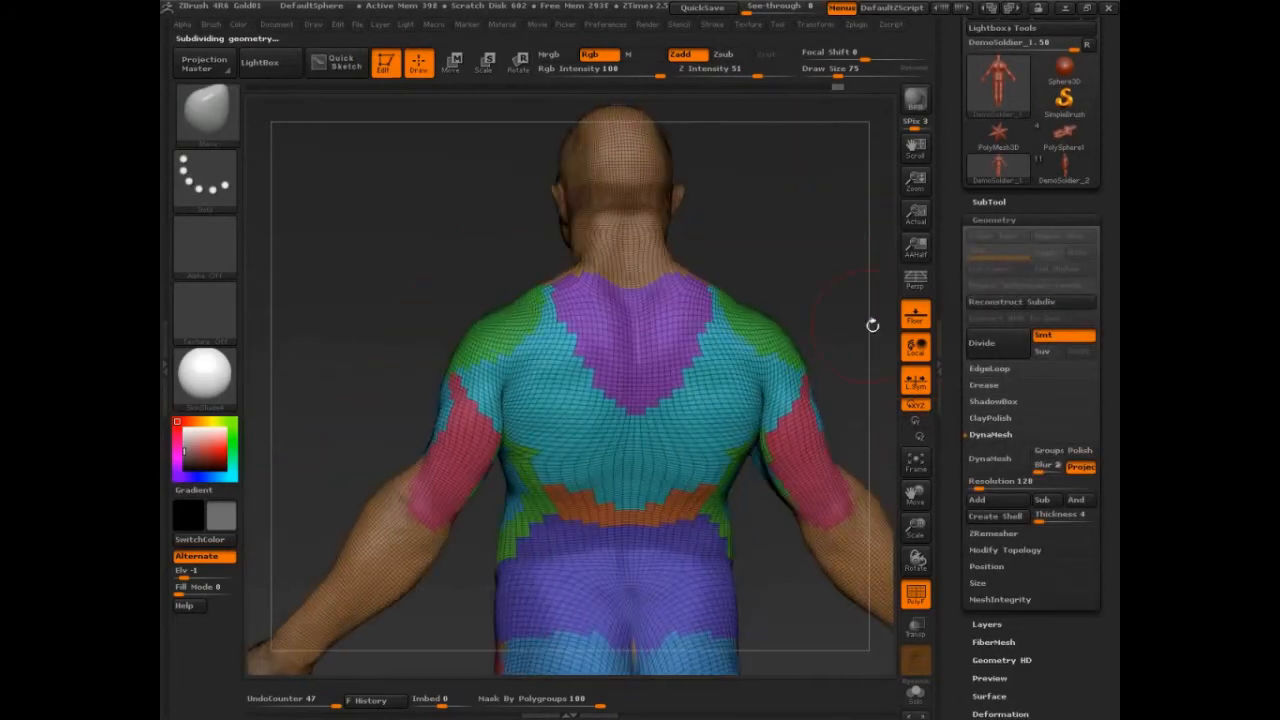
Mask the center of the upper back, group it as a new polygroup, and isolate it briefly to check.
mouse_move(633, 348)
shift+mouse_down()
mouse_move(600, 286)
mouse_move(646, 328)
shift+mouse_up()
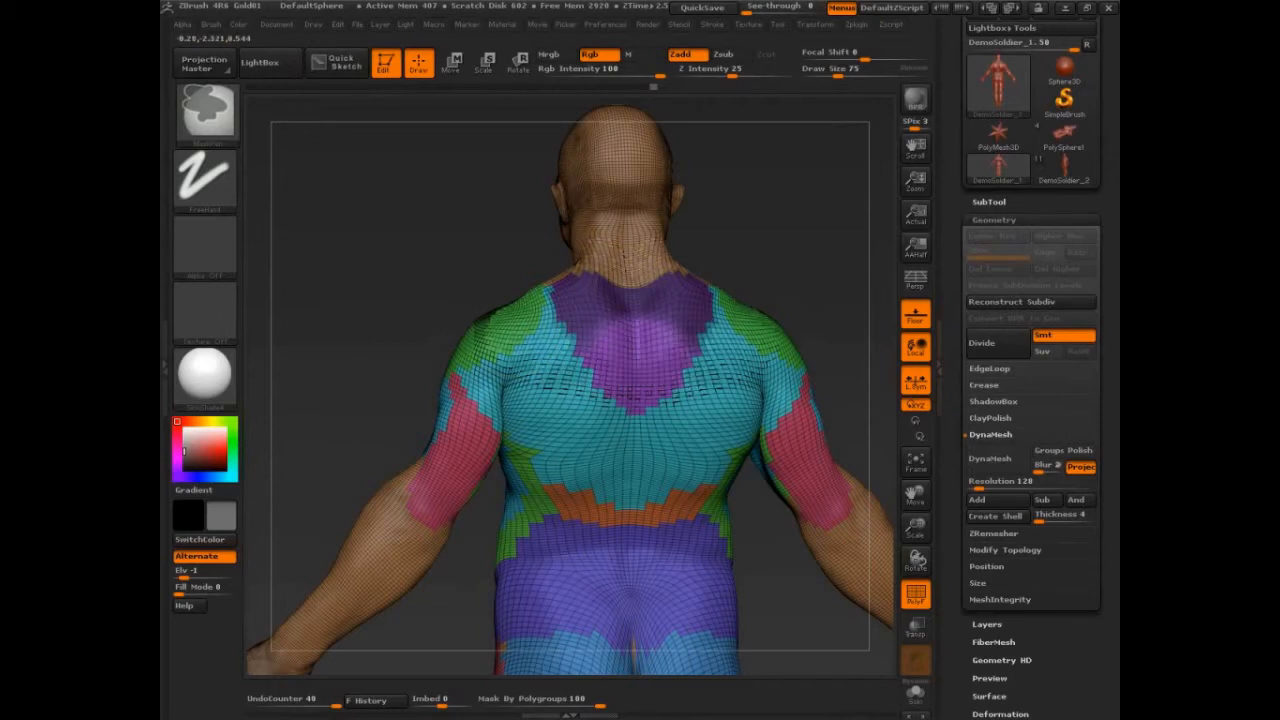
key(ctrl+w)
mouse_move(788, 276)
mouse_down()
mouse_move(810, 251)
mouse_move(788, 262)
mouse_up()
ctrl+drag(580, 334, 600, 390)
drag(817, 279, 796, 279)
key(ctrl+w)
mouse_move(658, 356)
ctrl+mouse_down()
mouse_move(644, 394)
mouse_move(660, 360)
ctrl+mouse_up()
key(ctrl+w)
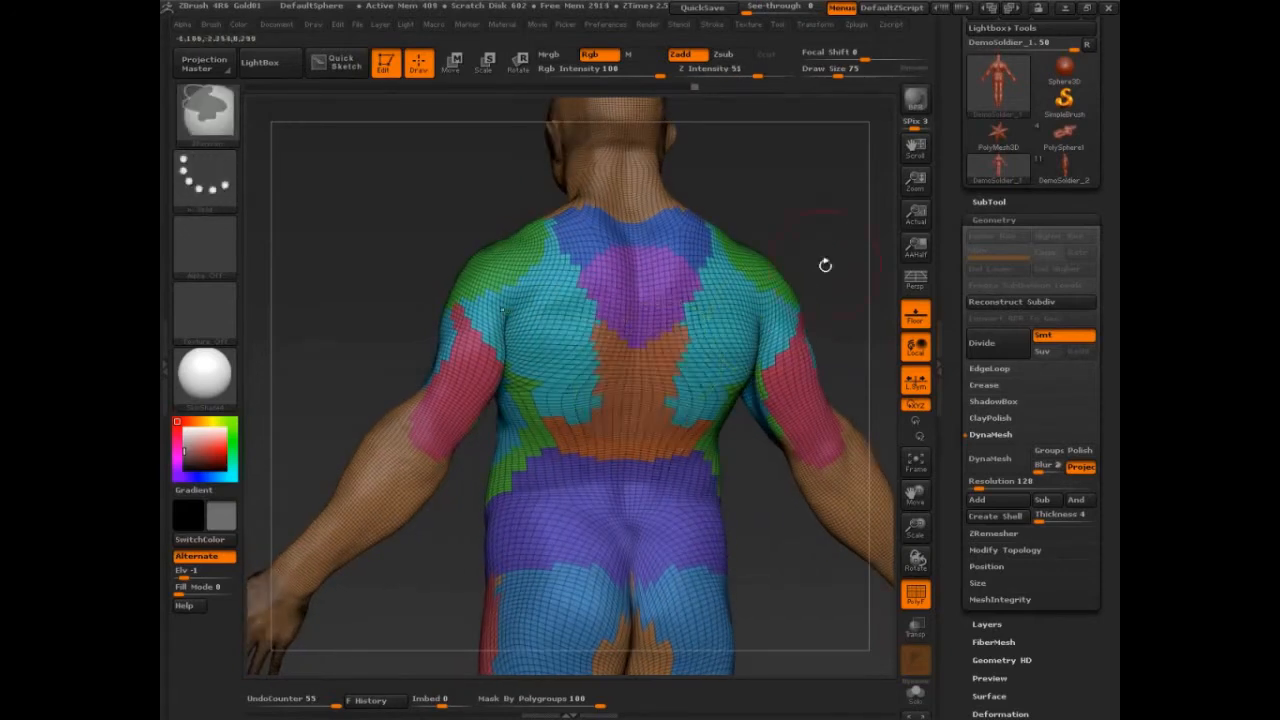
drag(825, 265, 842, 254)
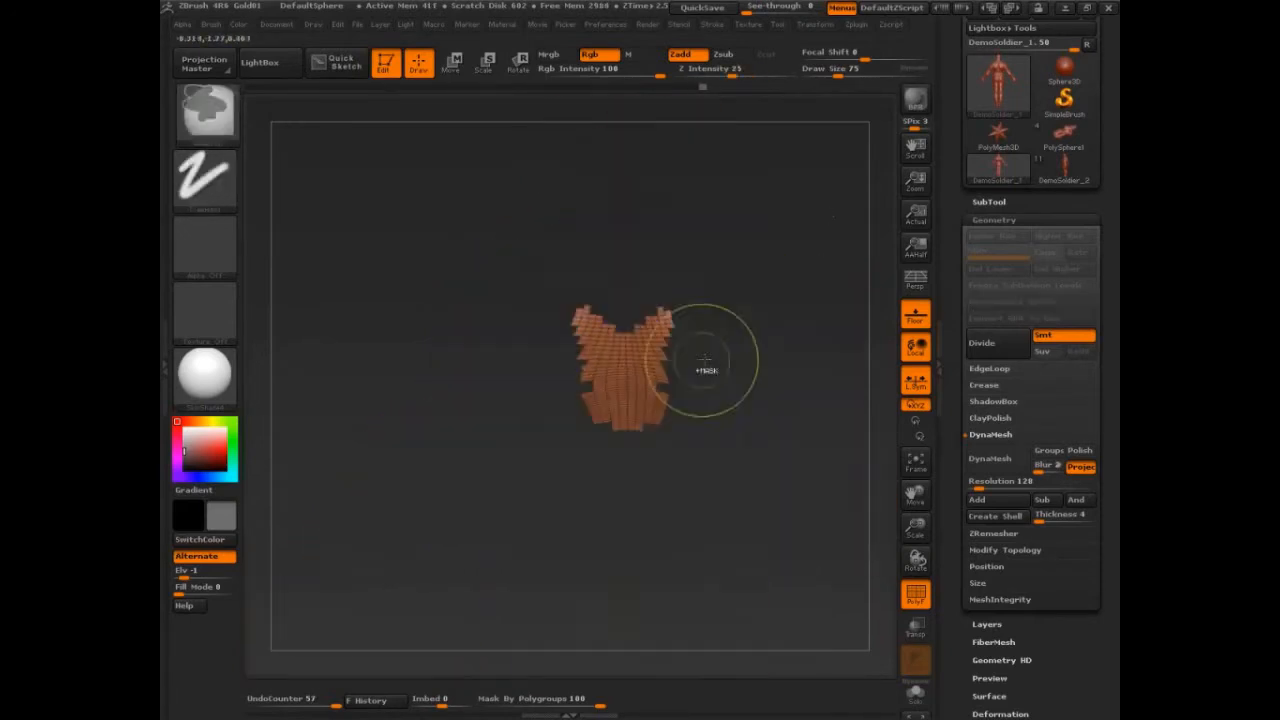
ctrl+shift+click(845, 267)
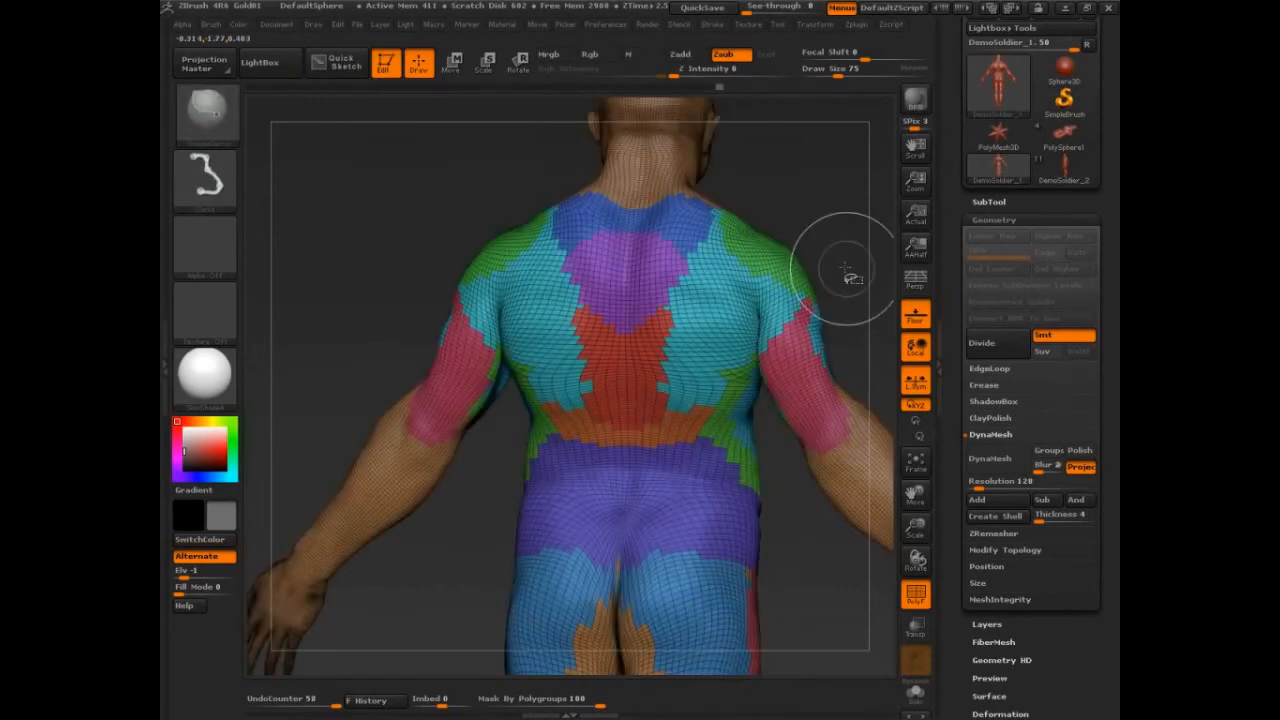
Mask the back of the shoulder and regroup the shoulder area as one polygroup.
drag(870, 245, 763, 254)
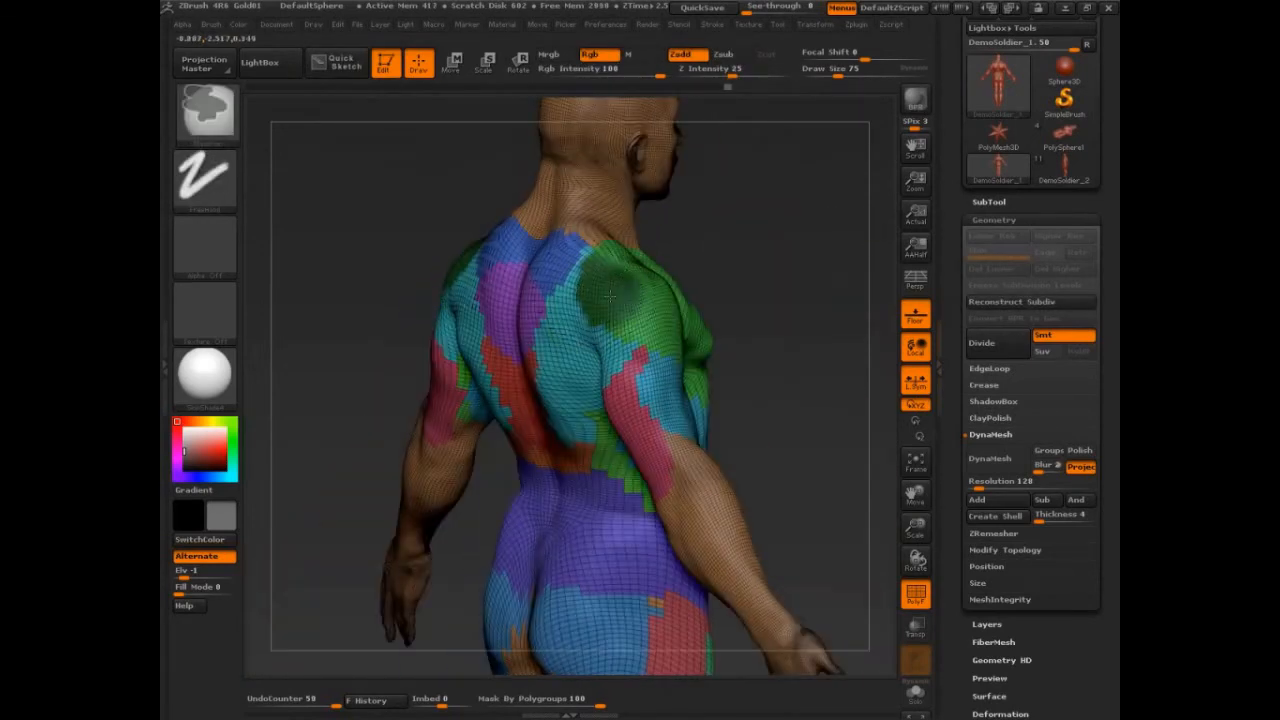
mouse_move(610, 290)
mouse_down()
mouse_move(565, 285)
mouse_move(634, 294)
mouse_move(571, 297)
mouse_move(651, 294)
mouse_up()
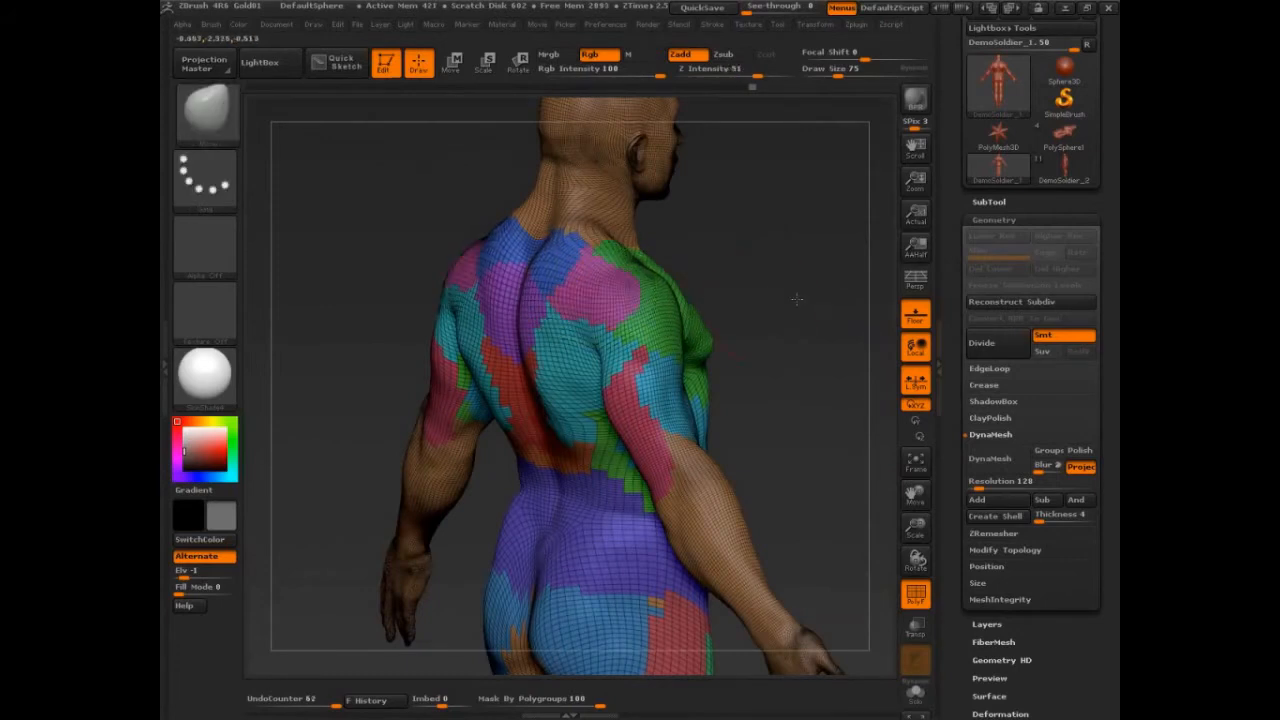
drag(797, 299, 715, 290)
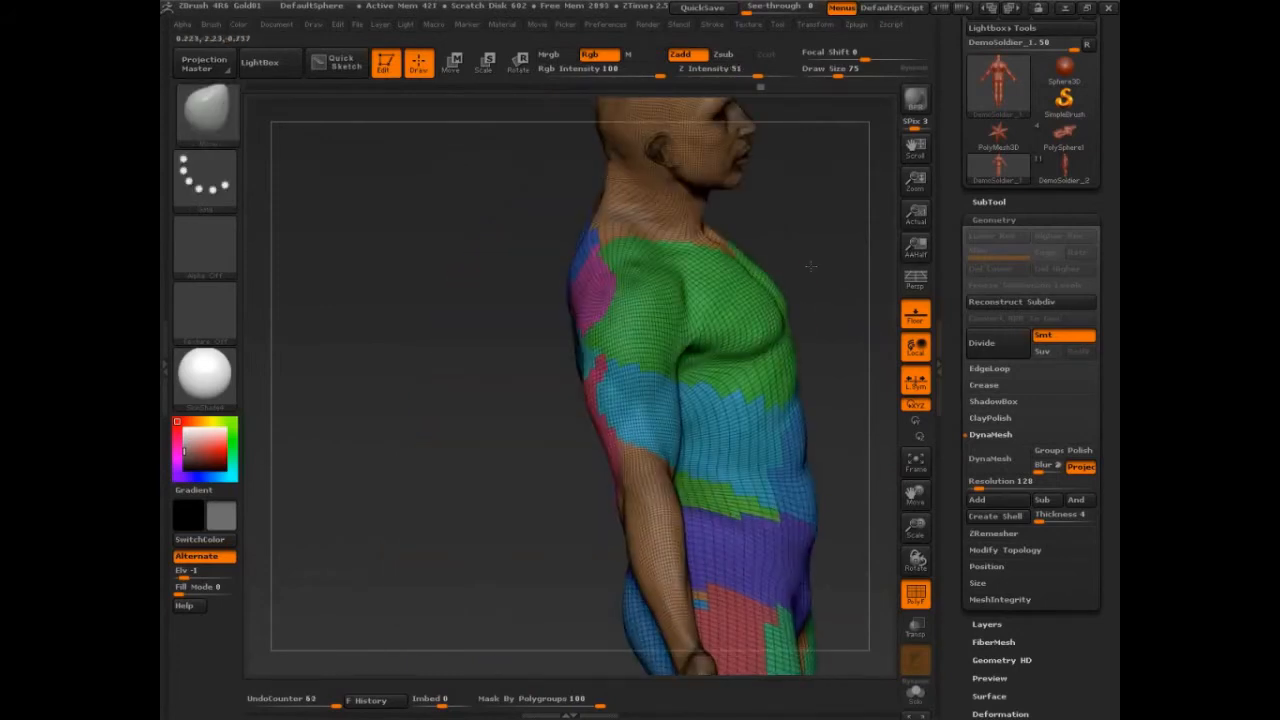
mouse_move(655, 298)
ctrl+mouse_down()
mouse_move(627, 329)
mouse_move(655, 275)
mouse_move(590, 280)
mouse_move(622, 322)
mouse_move(558, 287)
ctrl+mouse_up()
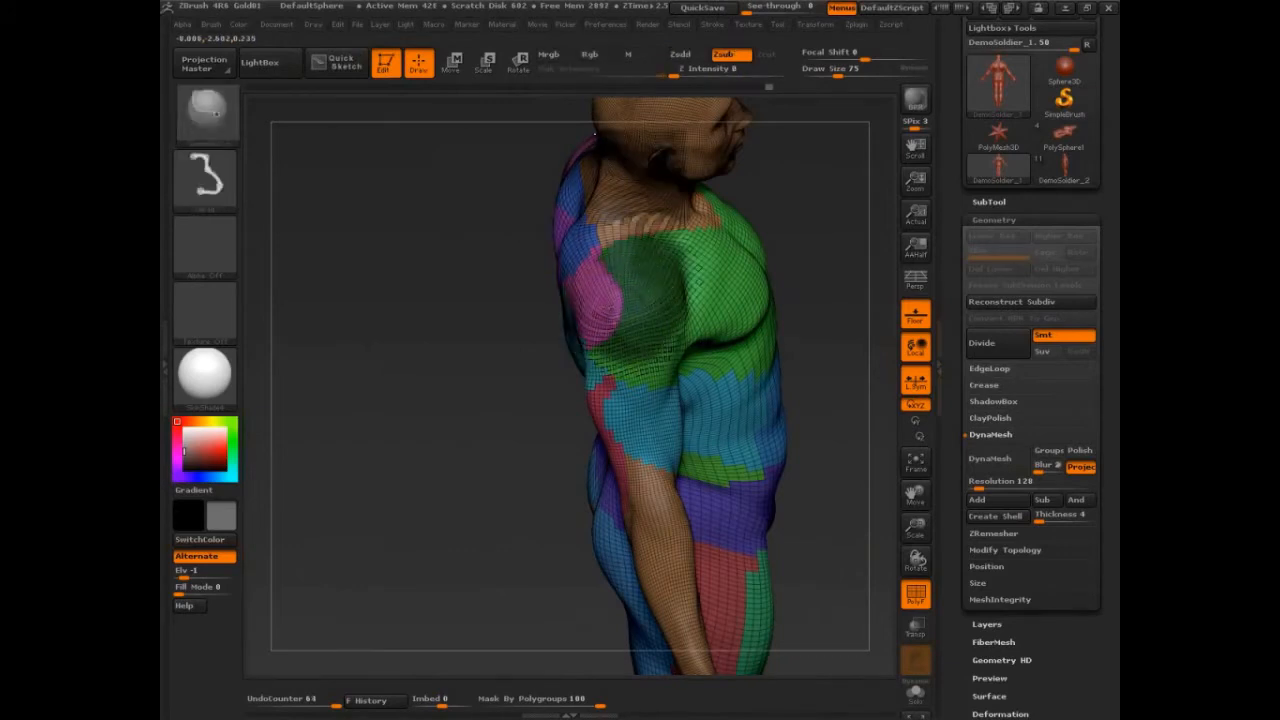
ctrl+shift+click(615, 316)
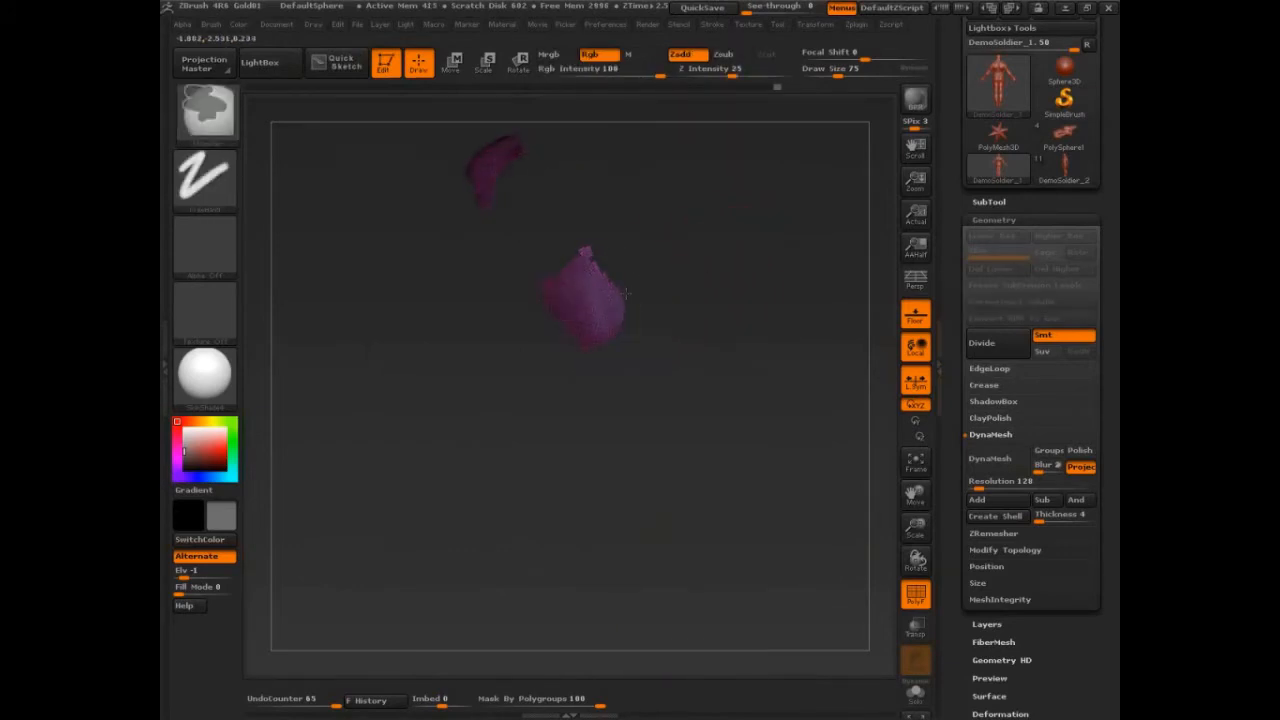
ctrl+shift+click(805, 240)
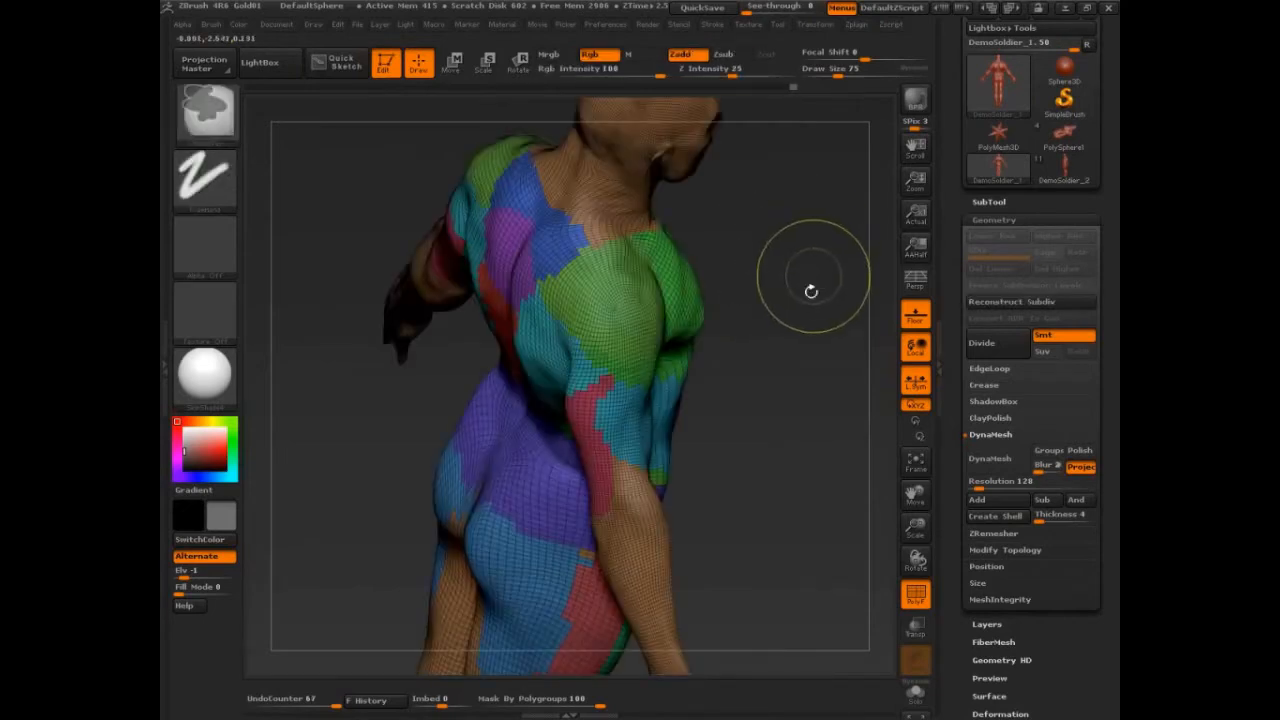
drag(826, 334, 734, 311)
ctrl+shift+click(622, 310)
key(ctrl+w)
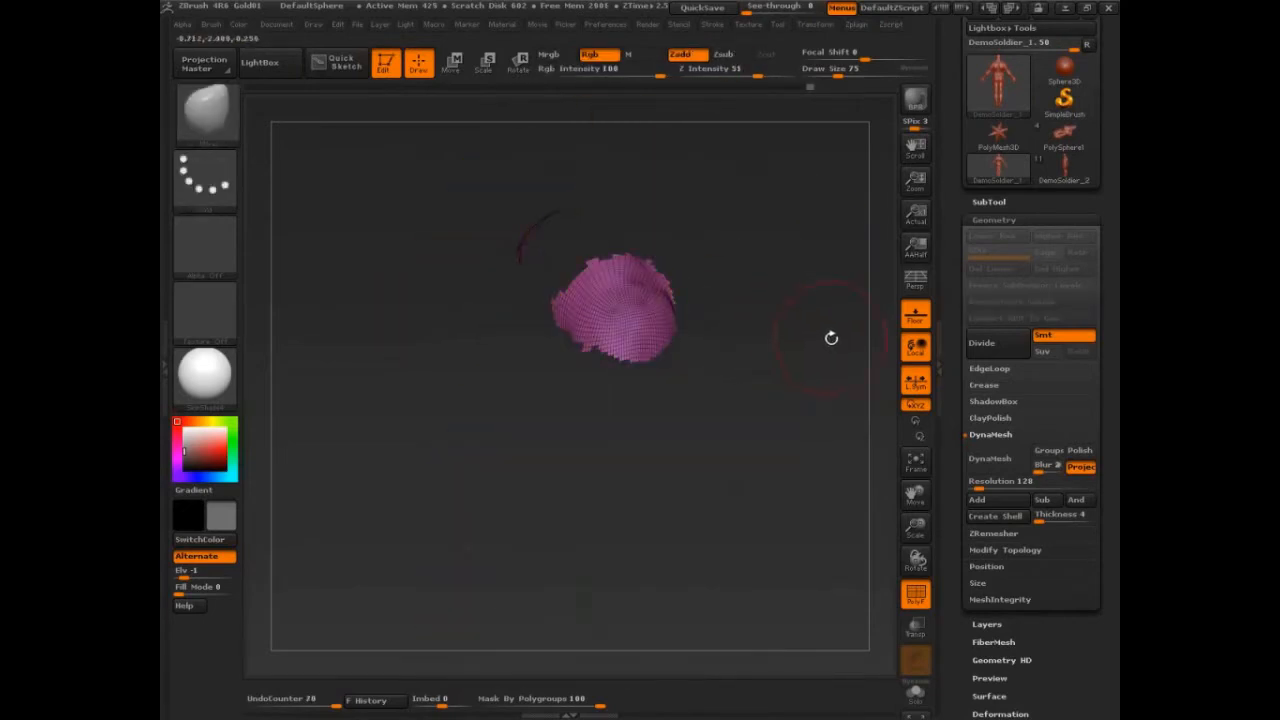
drag(831, 338, 766, 326)
ctrl+shift+click(845, 224)
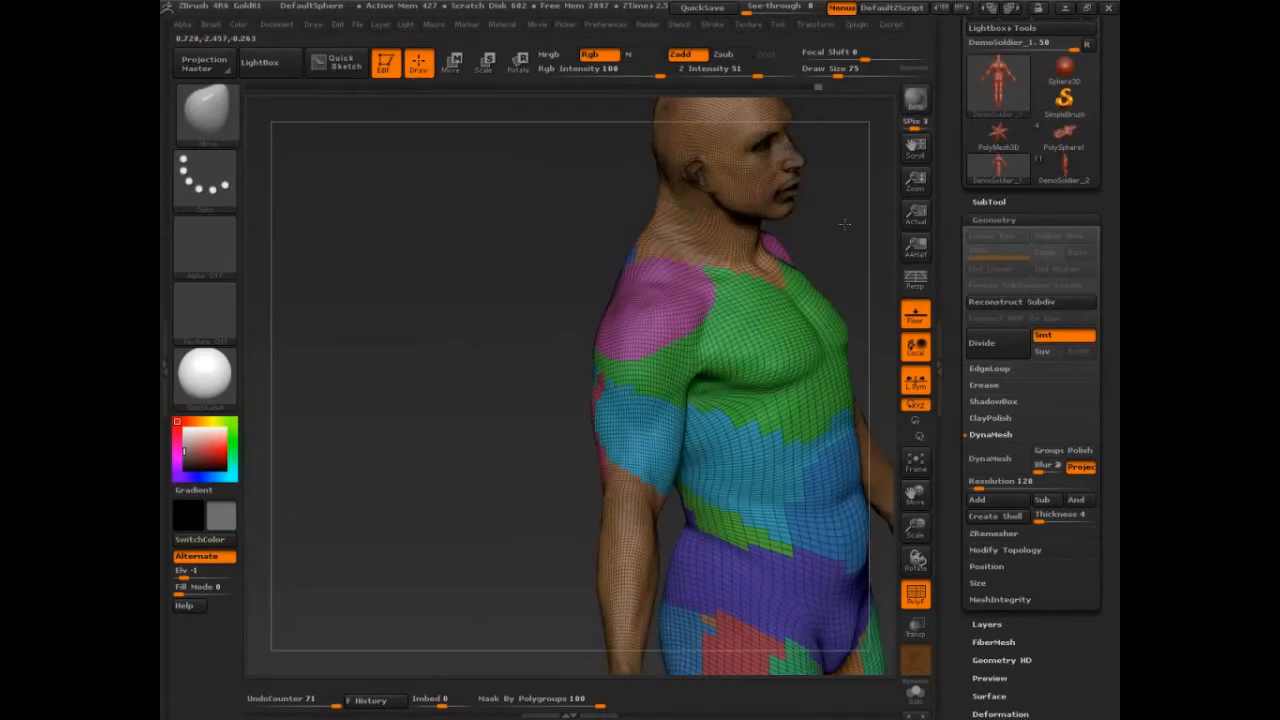
With draw size 47, mask the center of the upper chest and group it as a new polygroup.
drag(845, 224, 570, 294)
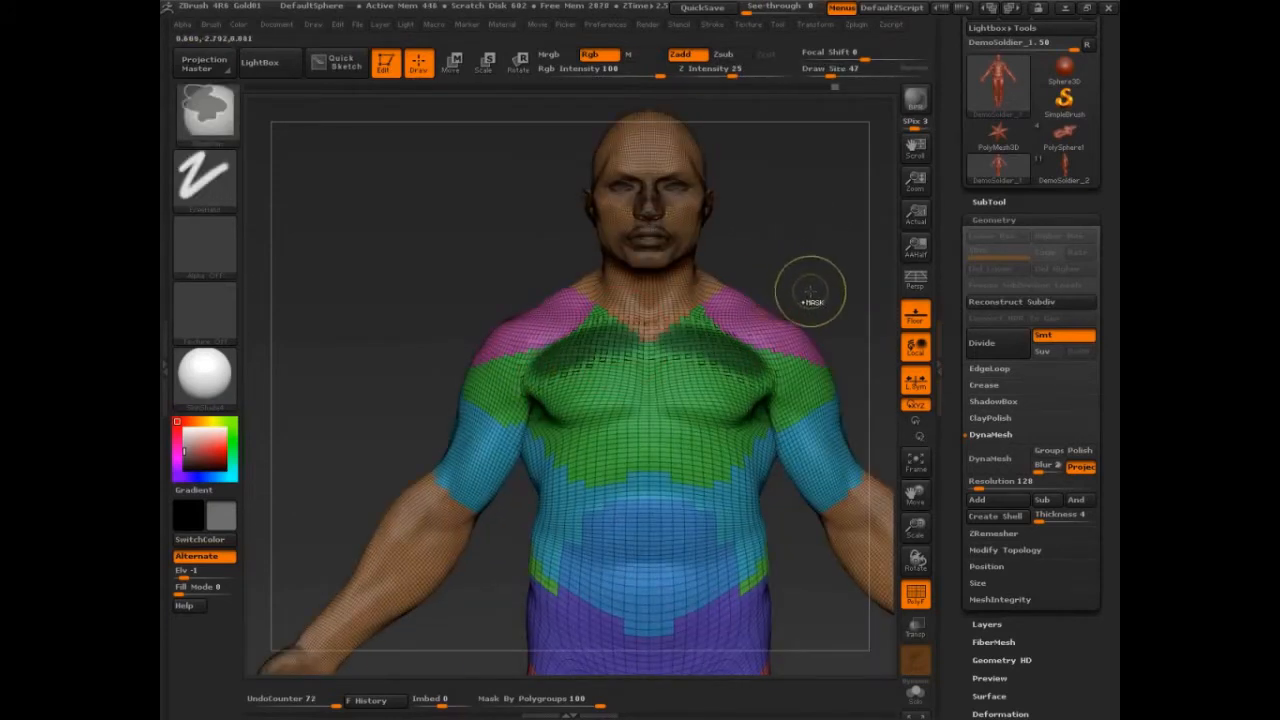
ctrl+click(830, 250)
mouse_move(670, 366)
ctrl+mouse_down()
mouse_move(638, 356)
mouse_move(655, 420)
mouse_move(615, 338)
mouse_move(664, 366)
mouse_move(652, 337)
ctrl+mouse_up()
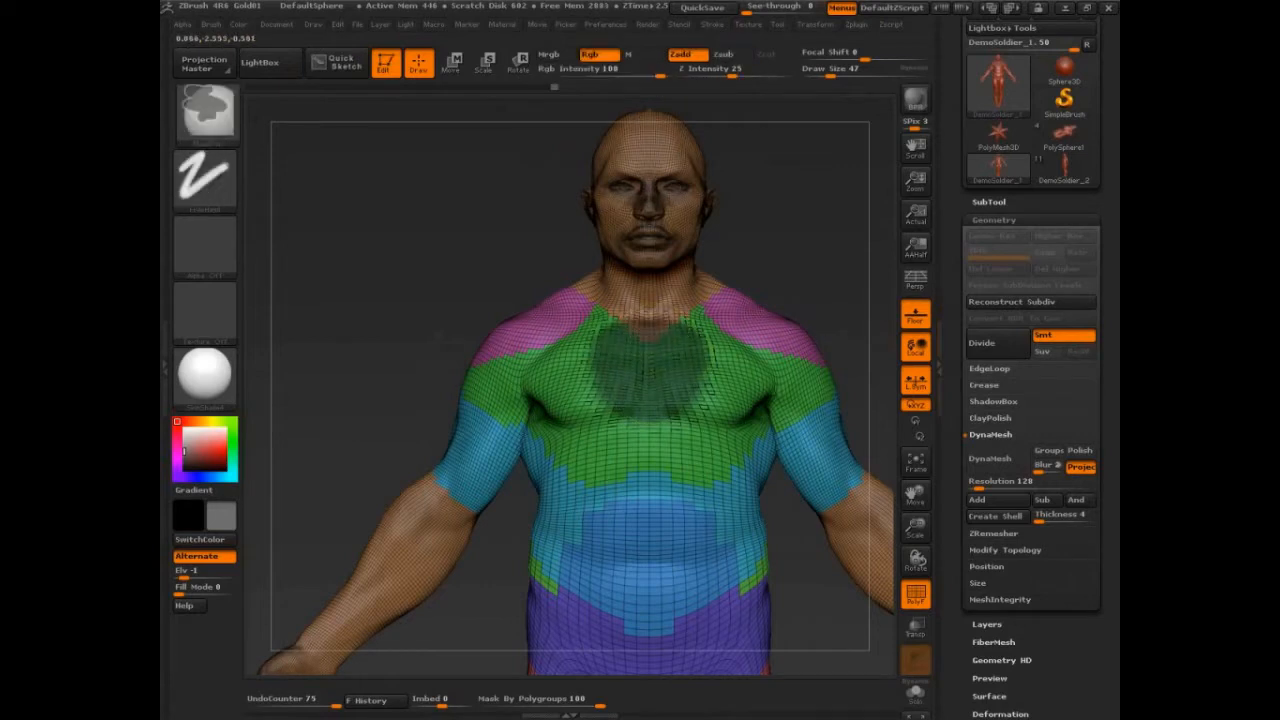
key(ctrl+w)
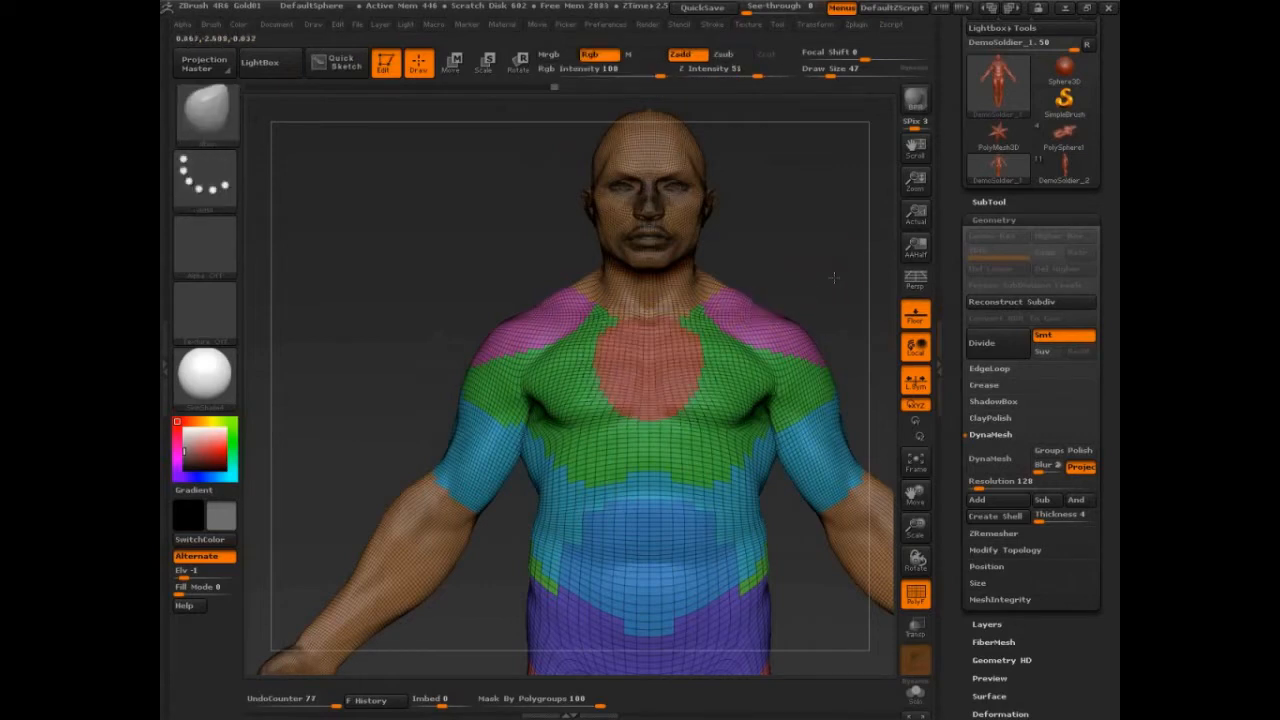
mouse_move(831, 275)
alt+mouse_down()
mouse_move(812, 234)
mouse_move(852, 282)
alt+mouse_up()
Duplicate the body subtool.
click(994, 220)
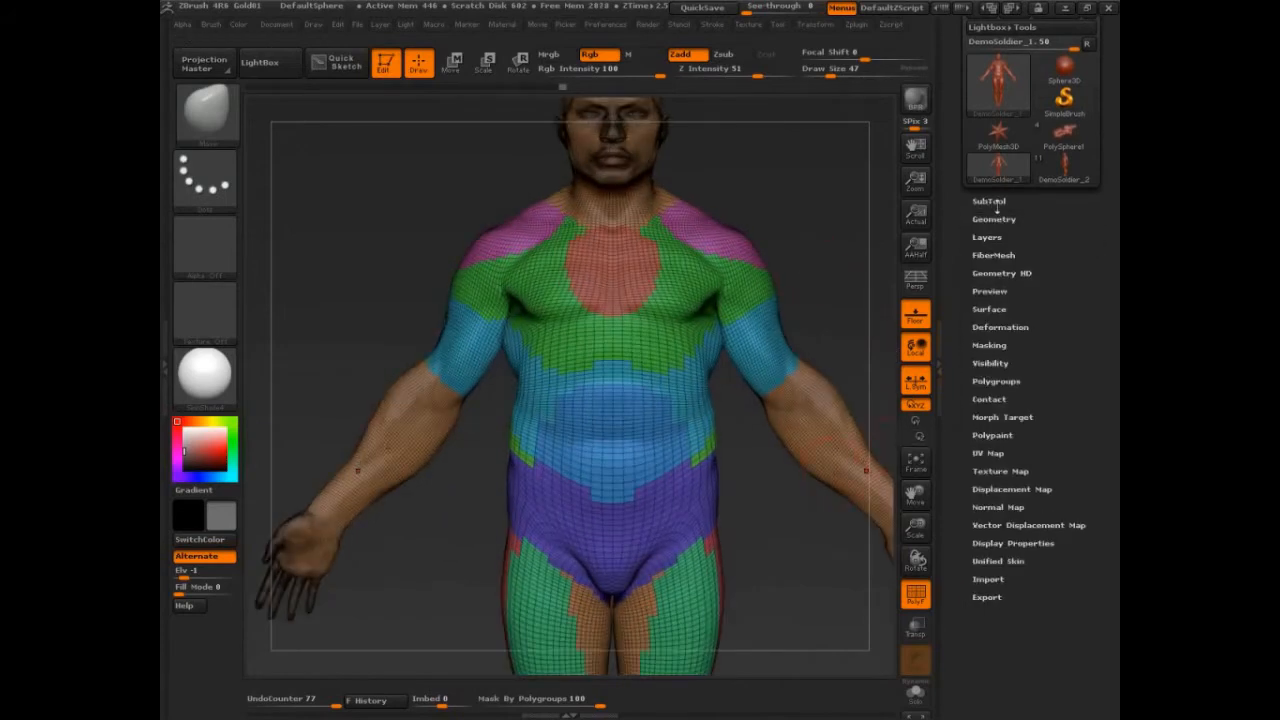
click(992, 202)
click(1000, 480)
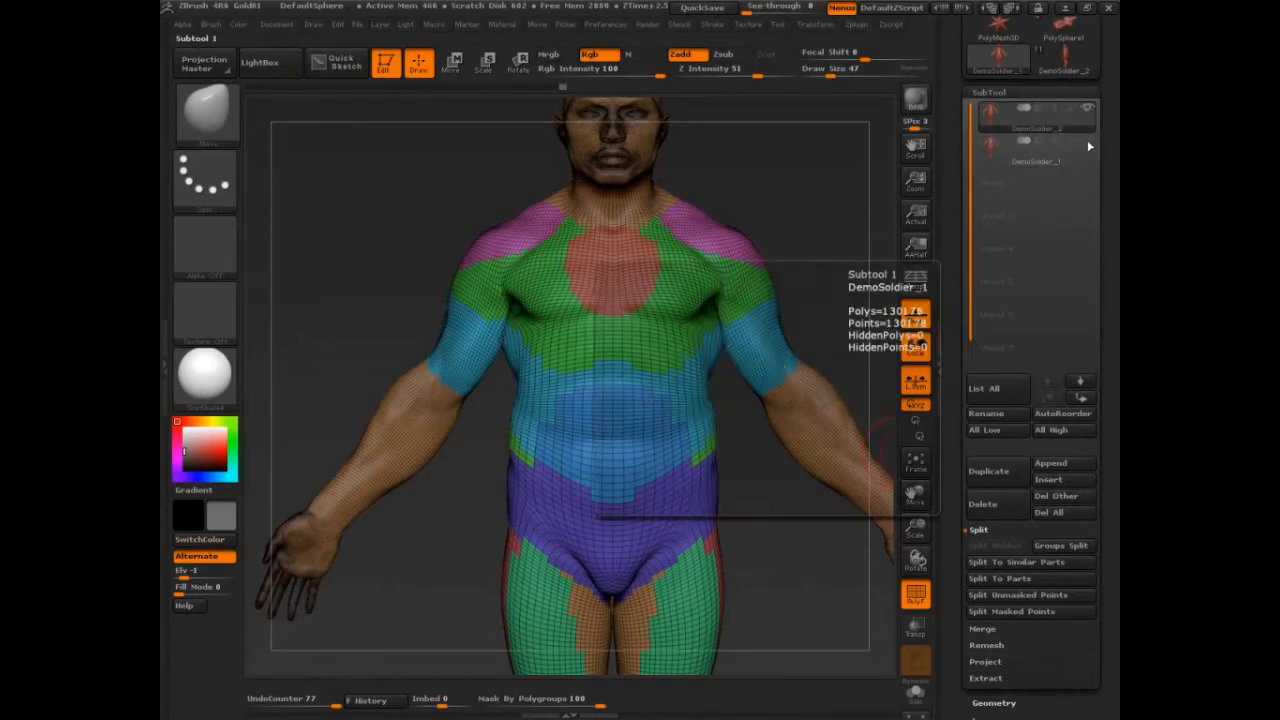
click(987, 91)
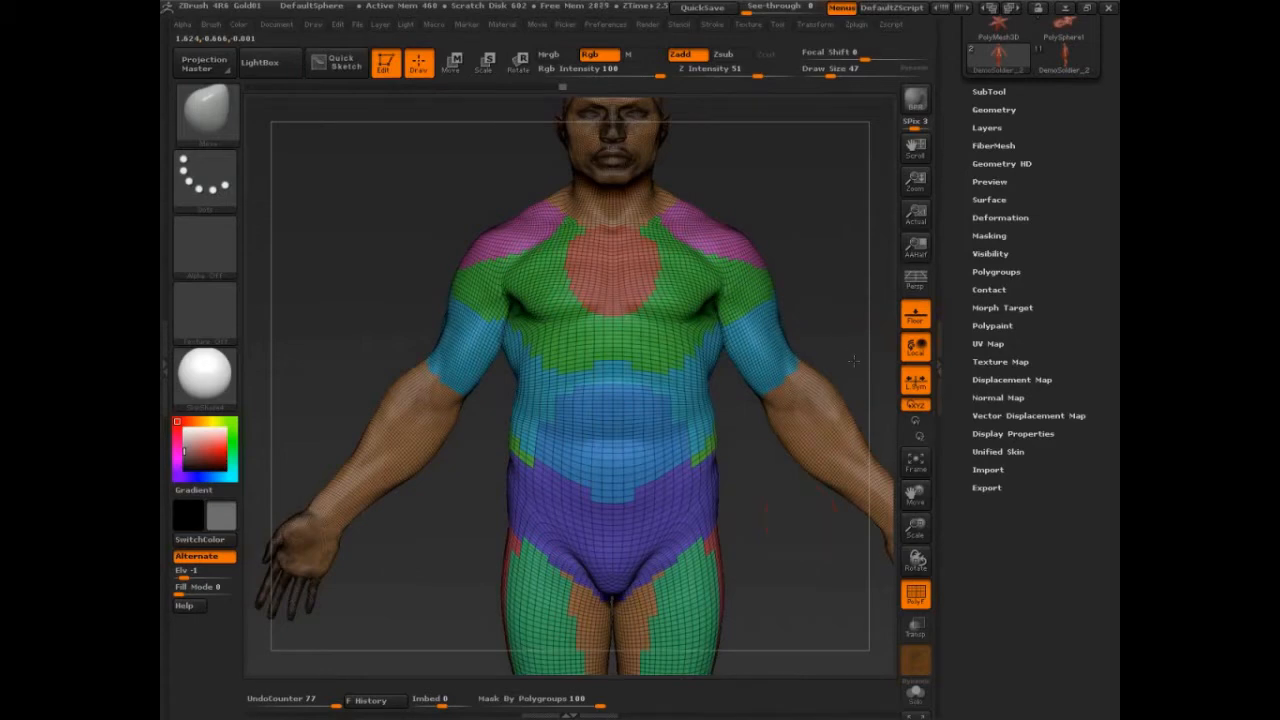
Hide the head, arms and lower legs so only the clothing polygroups remain, and delete the hidden geometry.
mouse_move(854, 361)
alt+mouse_down()
mouse_move(800, 530)
mouse_move(820, 407)
alt+mouse_up()
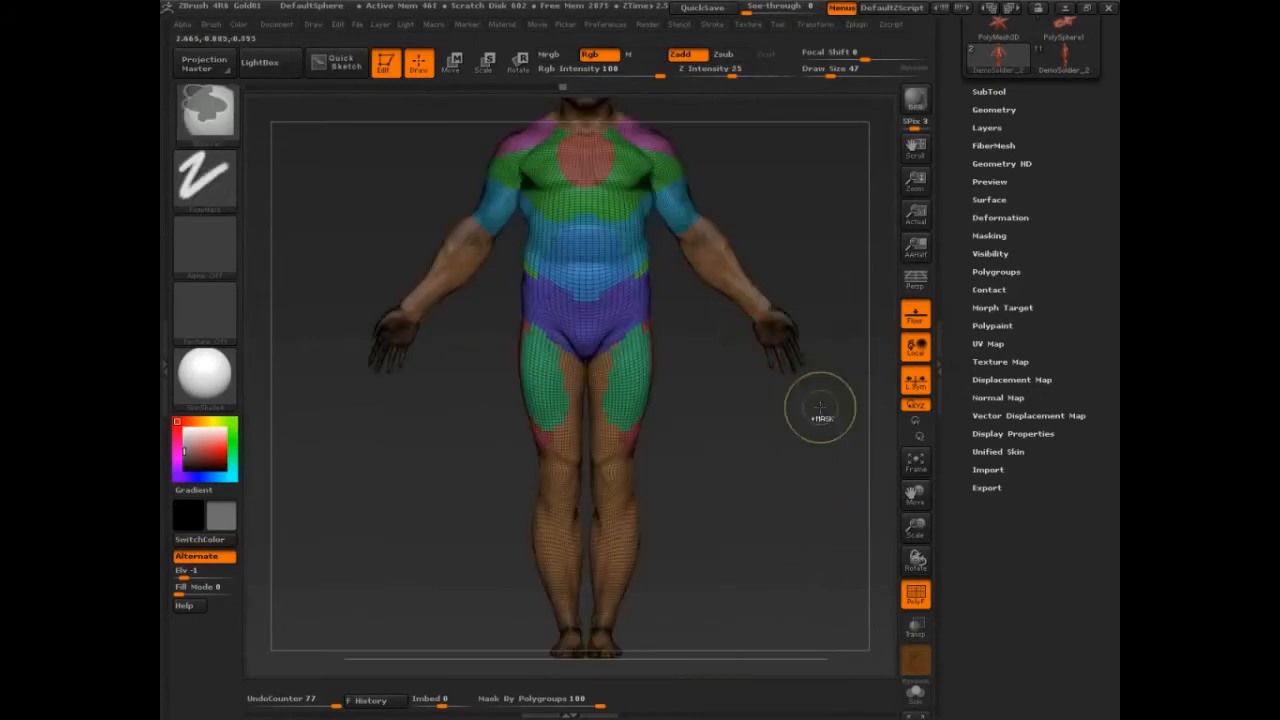
ctrl+shift+click(750, 314)
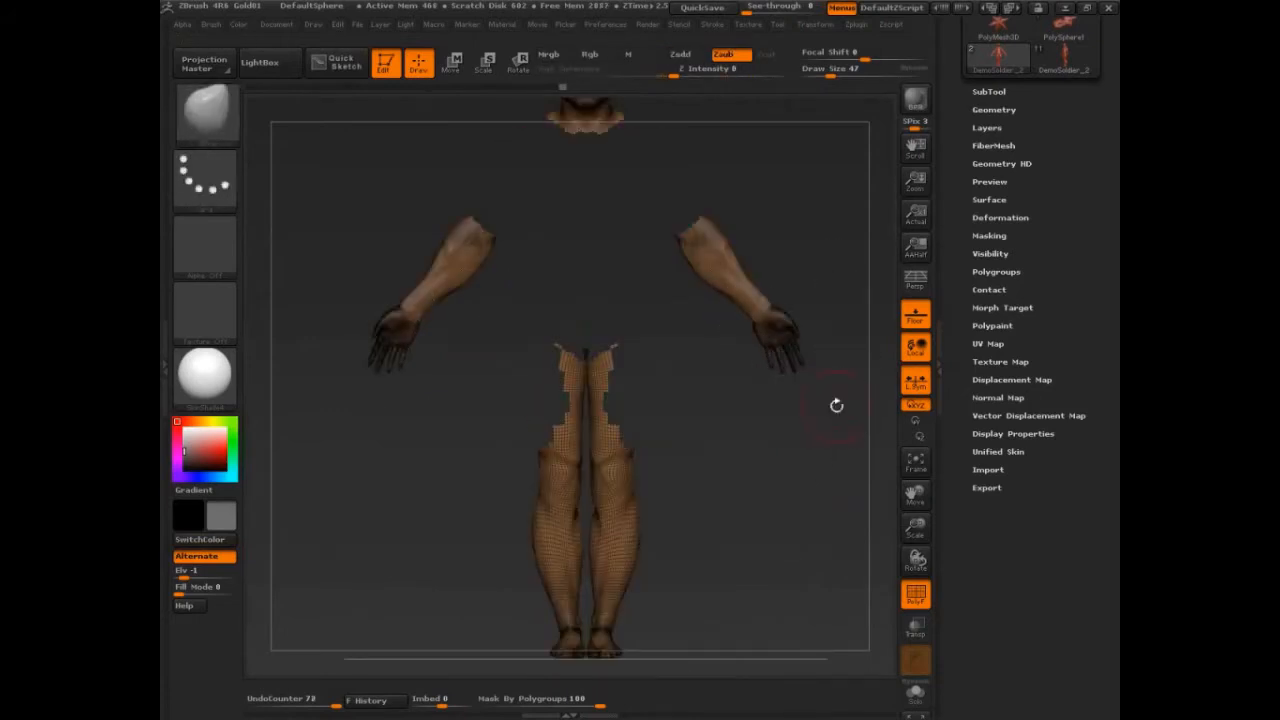
key(shift)
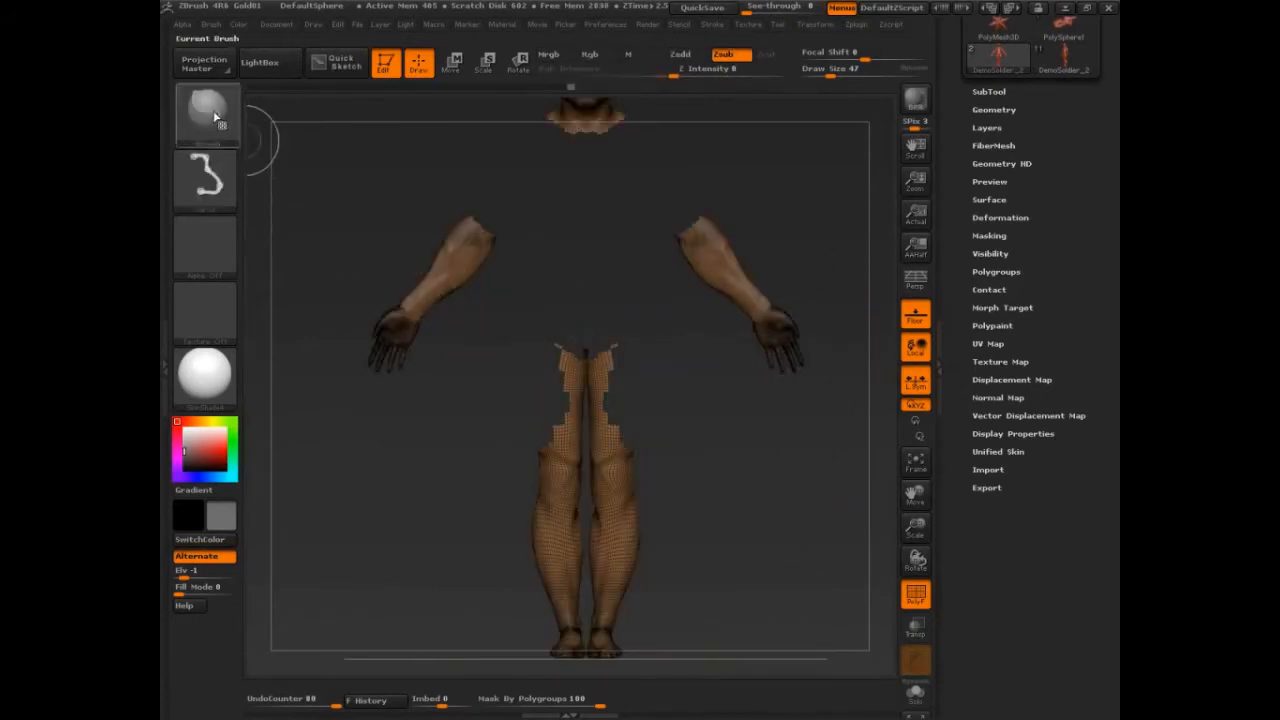
click(207, 114)
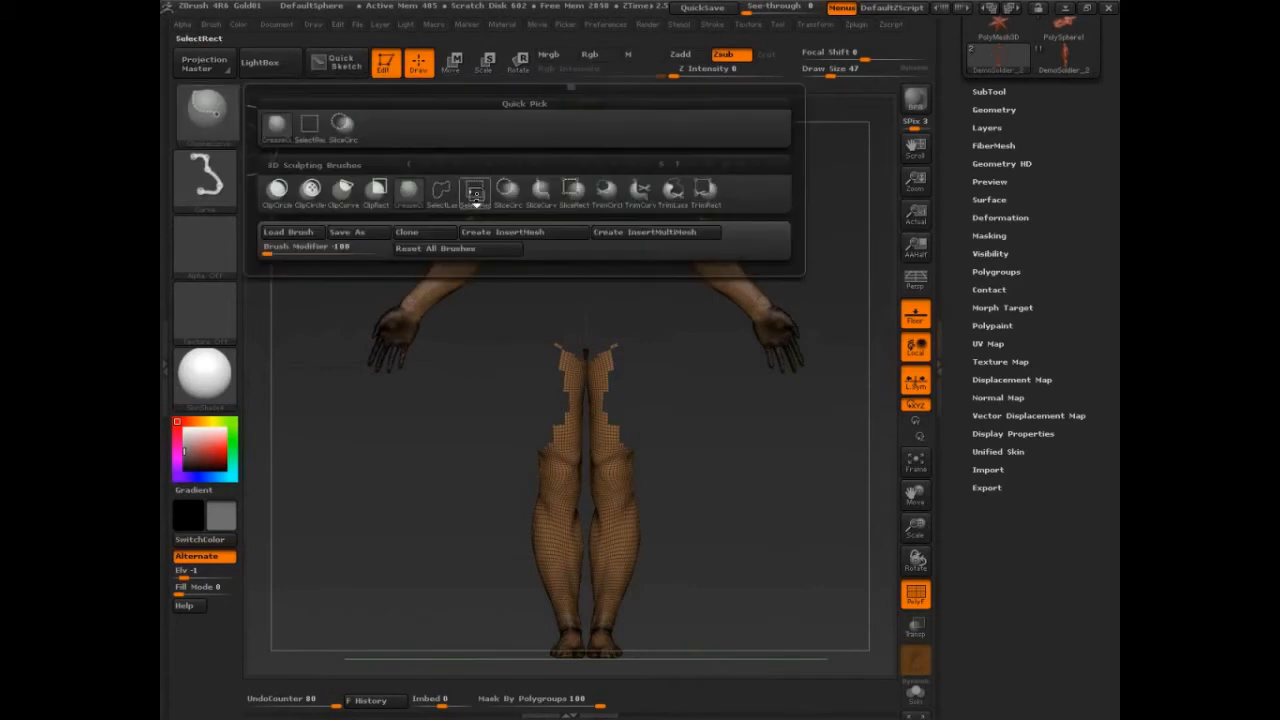
key(ctrl)
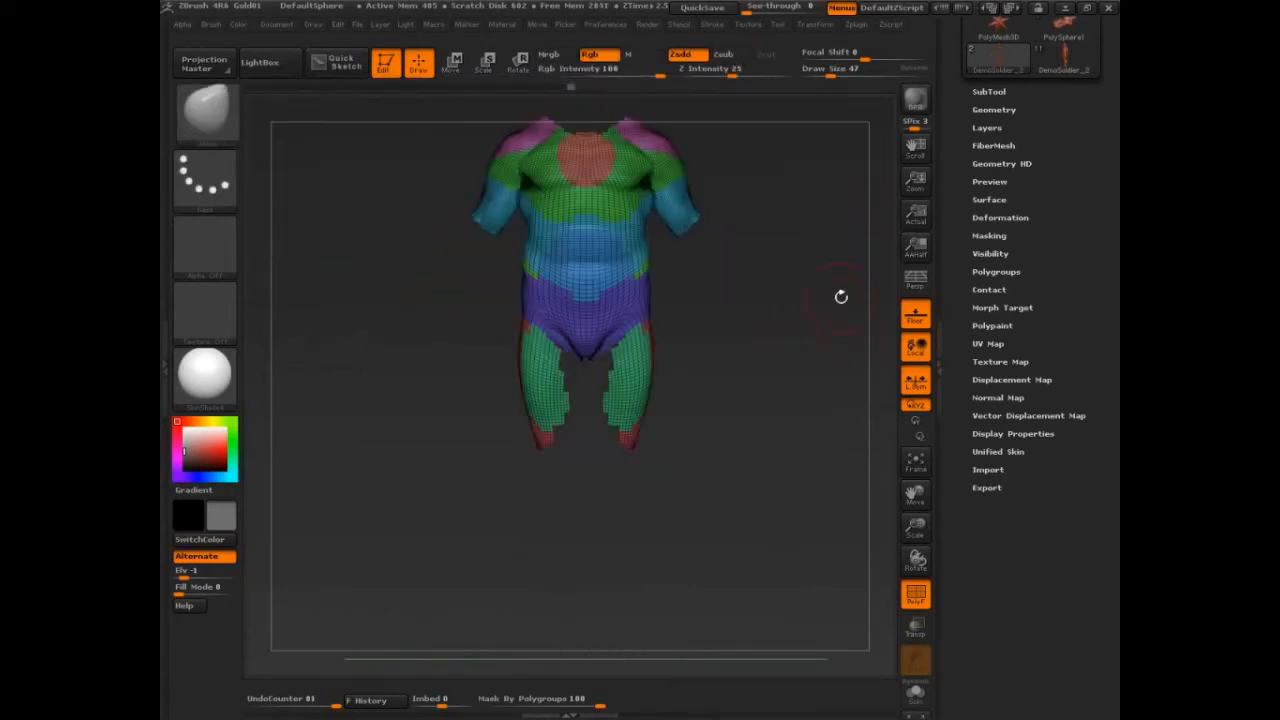
mouse_move(843, 294)
mouse_down()
mouse_move(836, 392)
mouse_move(833, 210)
mouse_up()
drag(796, 398, 542, 384)
click(994, 110)
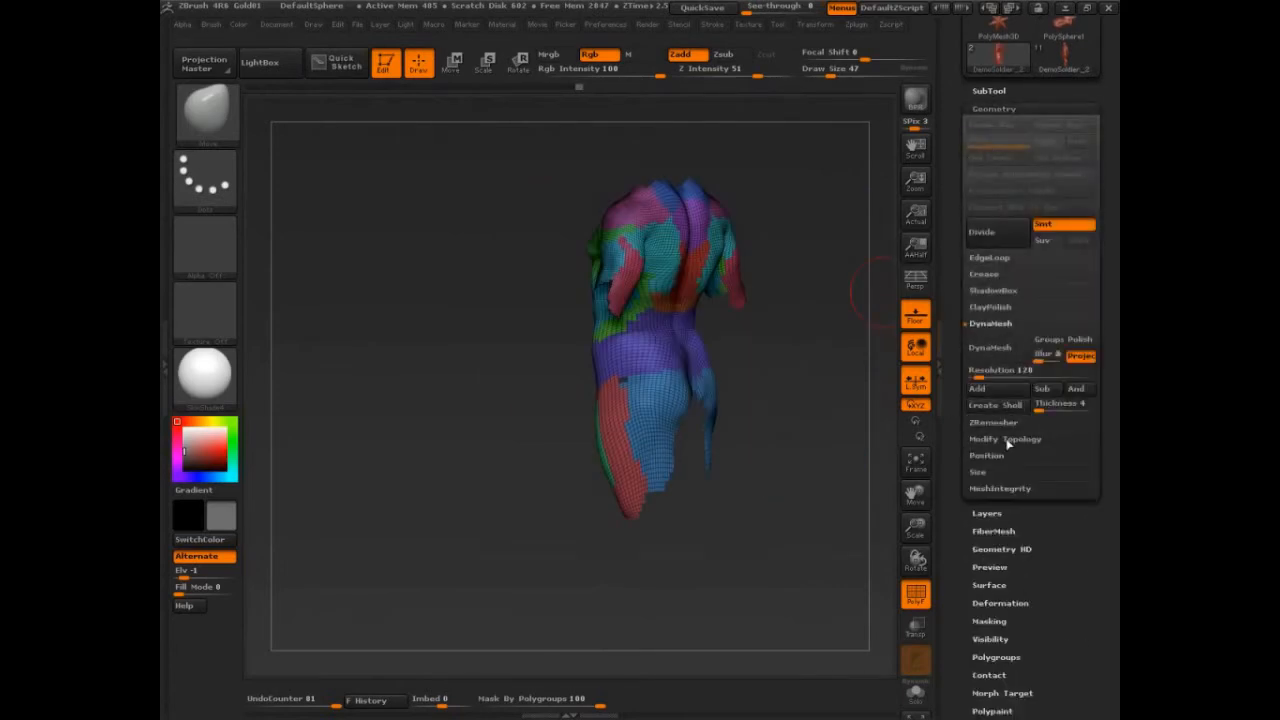
click(1005, 440)
click(988, 405)
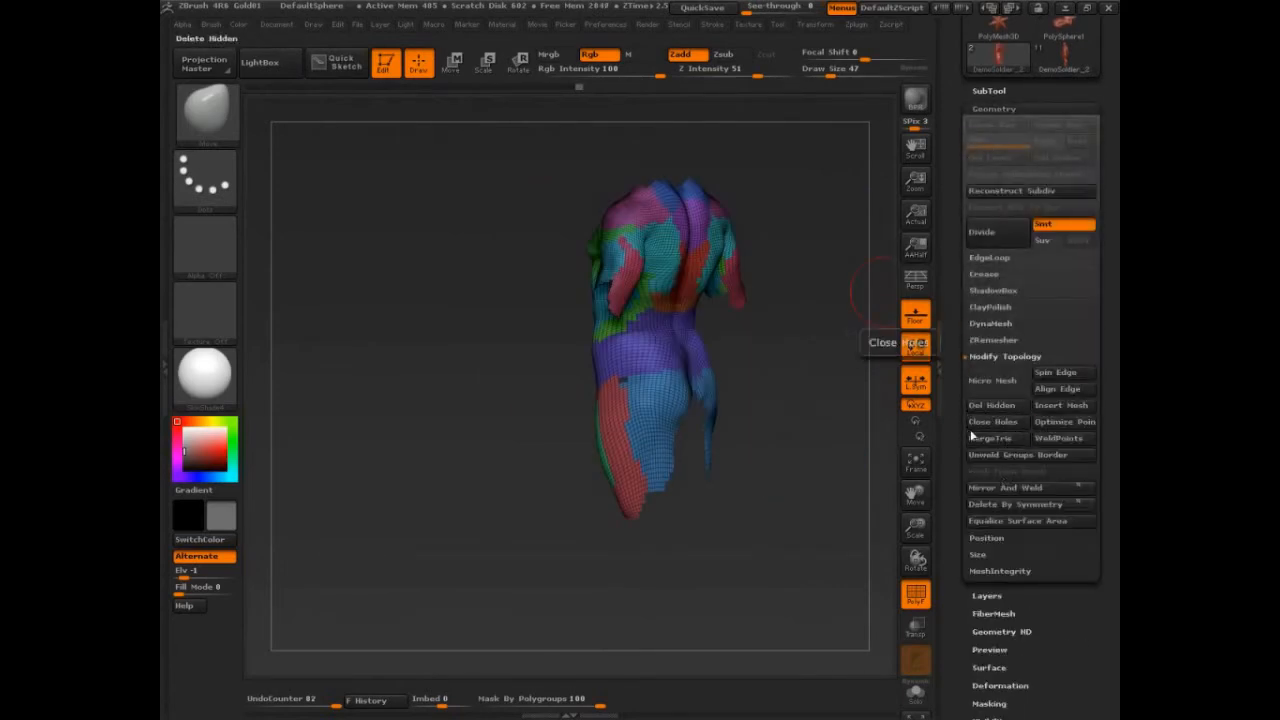
mouse_move(797, 483)
mouse_down()
mouse_move(781, 536)
mouse_move(816, 528)
mouse_move(754, 539)
mouse_move(797, 479)
mouse_up()
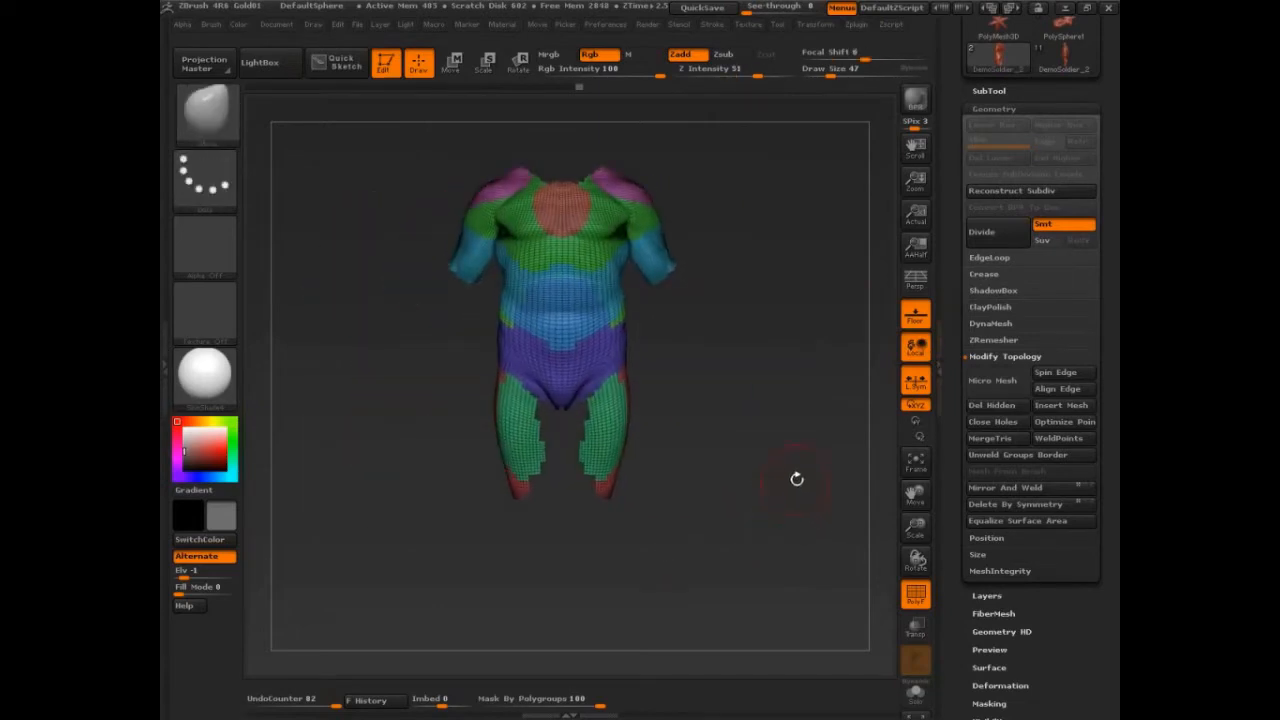
Try cutting the clothing mesh with the SliceCirc brush and undo the cuts.
ctrl+shift+click(205, 108)
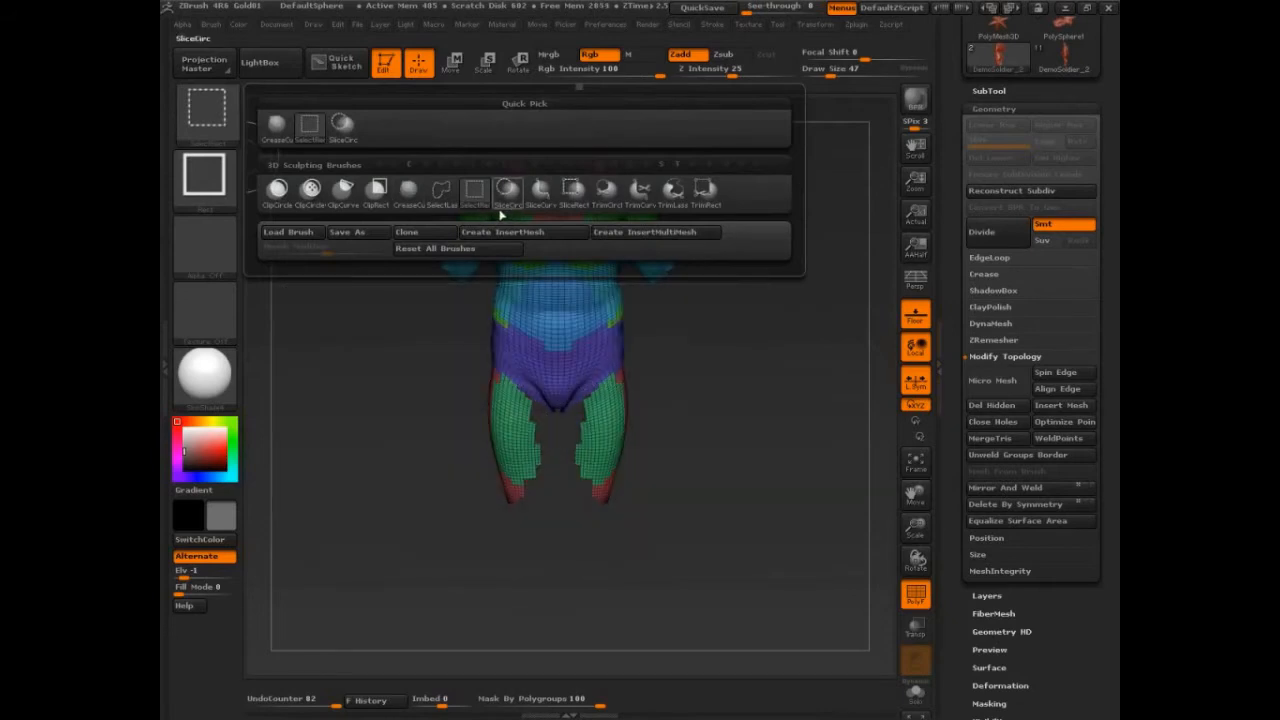
click(508, 192)
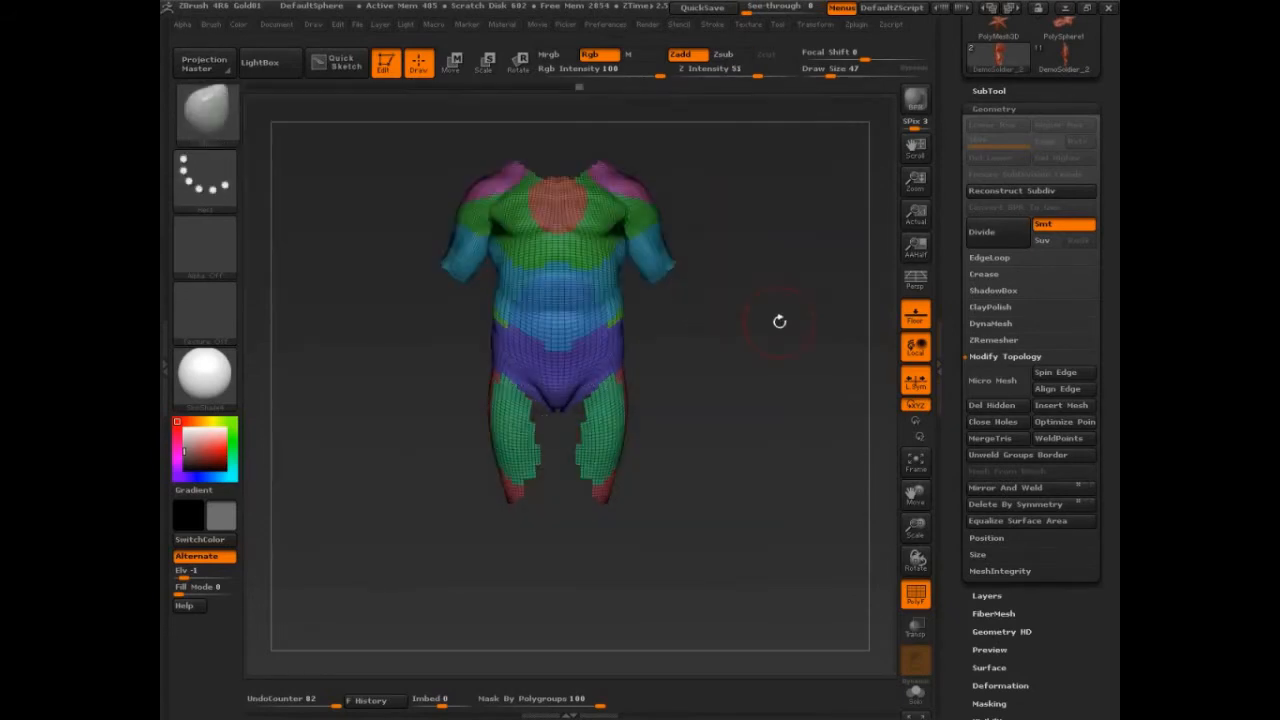
mouse_move(771, 320)
alt+mouse_down()
mouse_move(745, 243)
mouse_move(791, 371)
mouse_move(720, 300)
alt+mouse_up()
key(ctrl+shift)
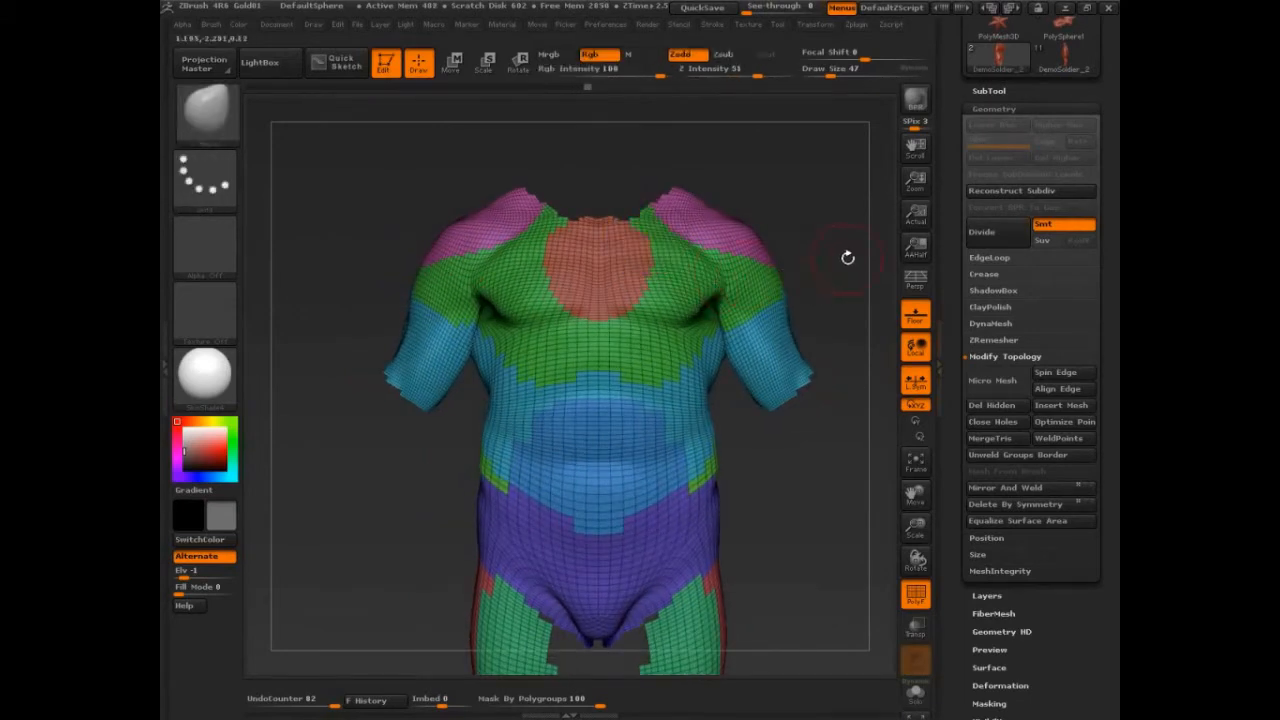
drag(847, 263, 586, 214)
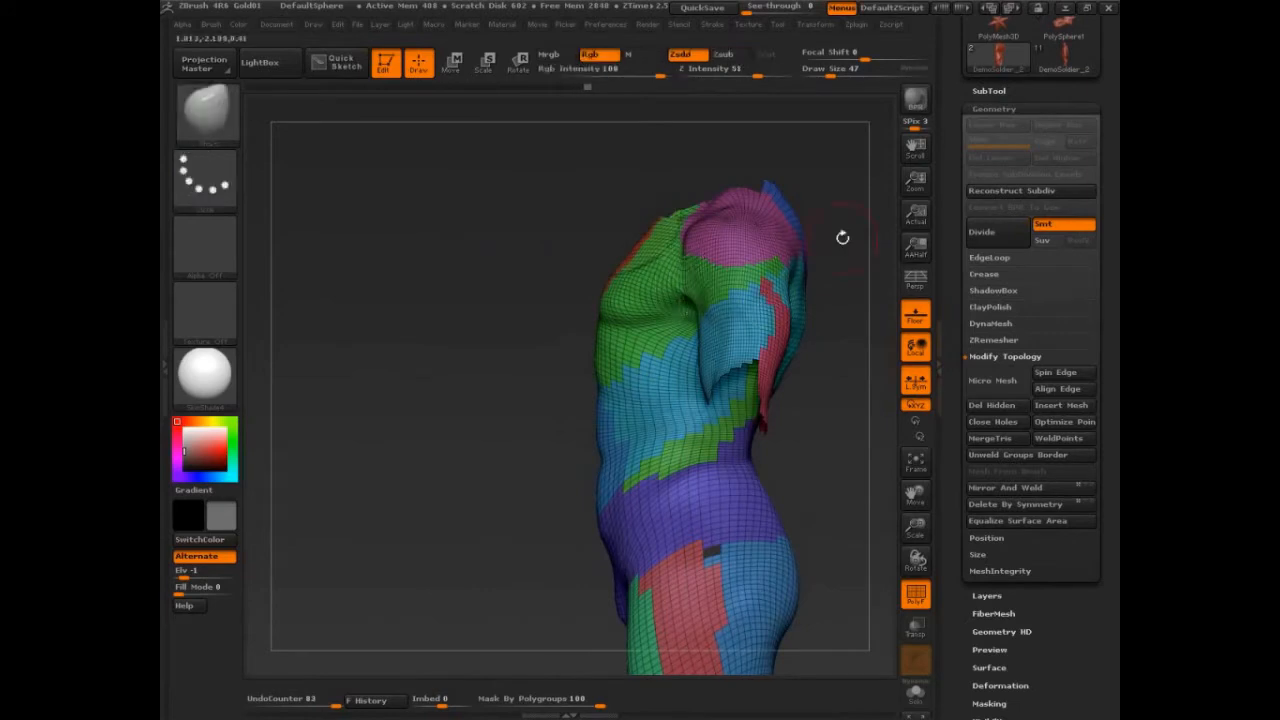
drag(847, 322, 849, 344)
key(ctrl+shift)
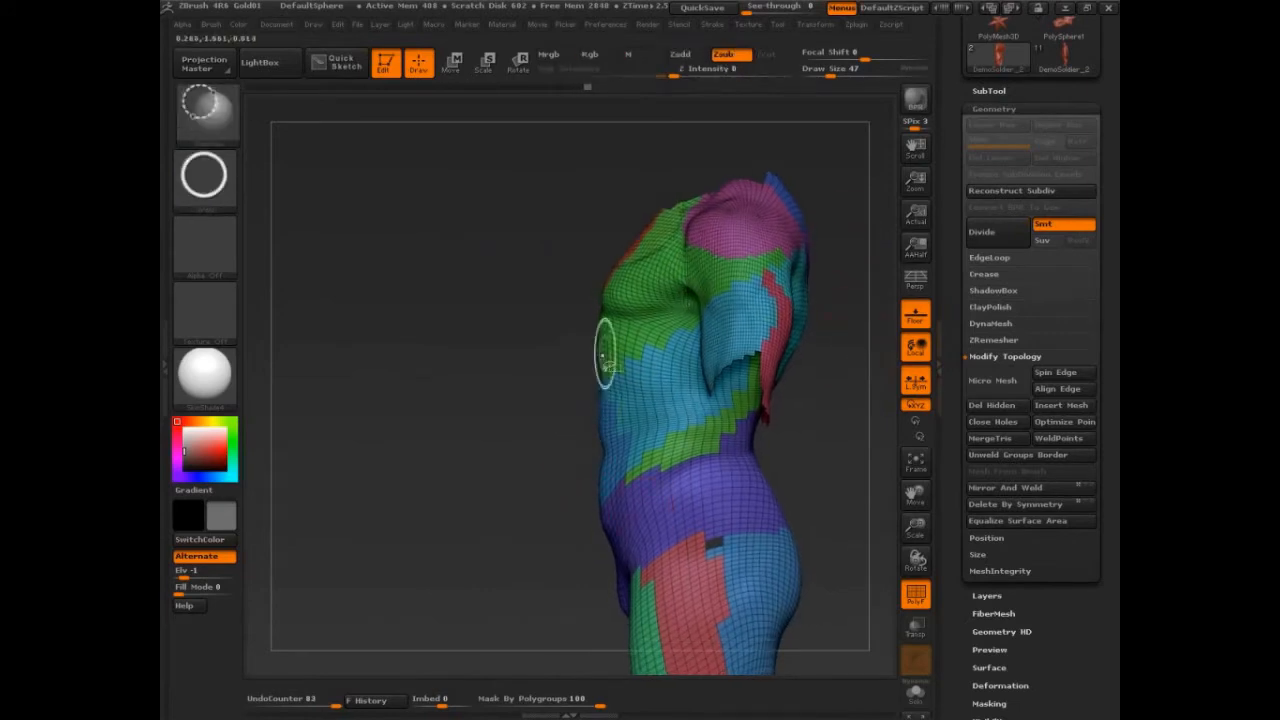
alt+drag(827, 465, 783, 359)
mouse_move(829, 260)
ctrl+shift+mouse_down()
mouse_move(698, 425)
mouse_move(686, 480)
mouse_move(674, 429)
mouse_move(563, 397)
mouse_move(560, 415)
mouse_move(608, 410)
ctrl+shift+mouse_up()
drag(804, 383, 829, 409)
ctrl+shift+click(677, 349)
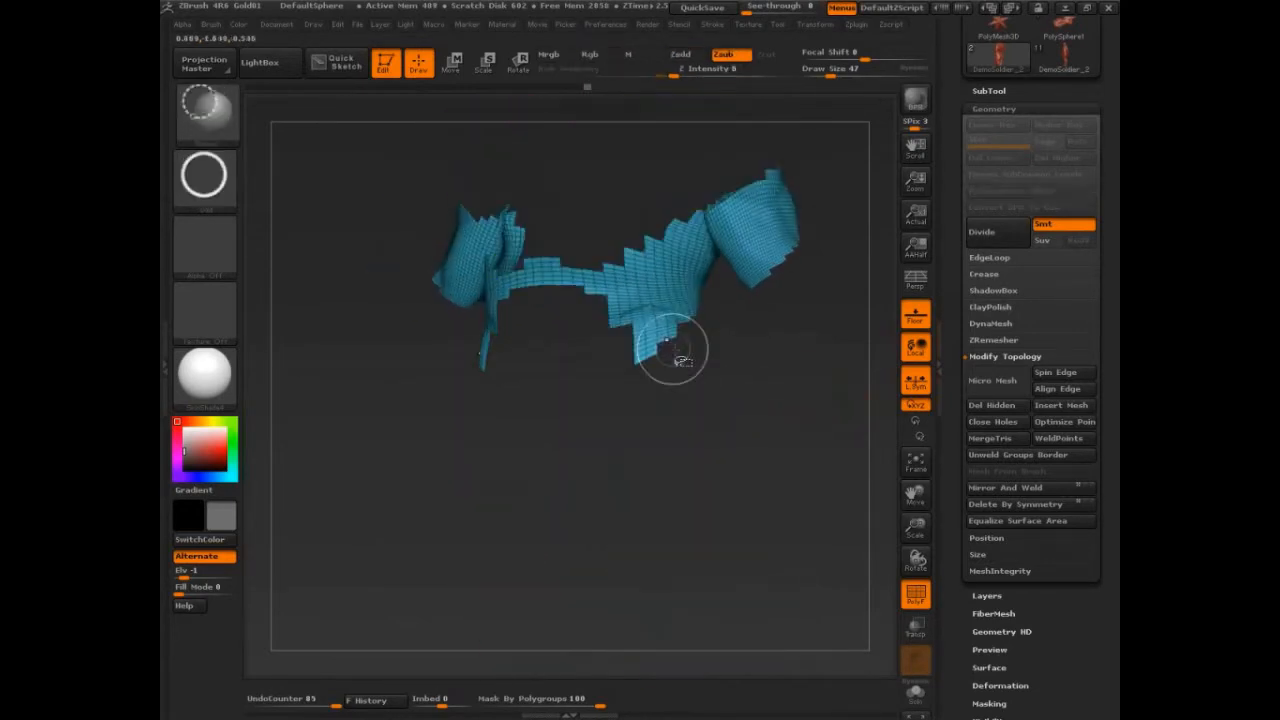
ctrl+shift+click(815, 390)
key(ctrl+z)
key(ctrl+z)
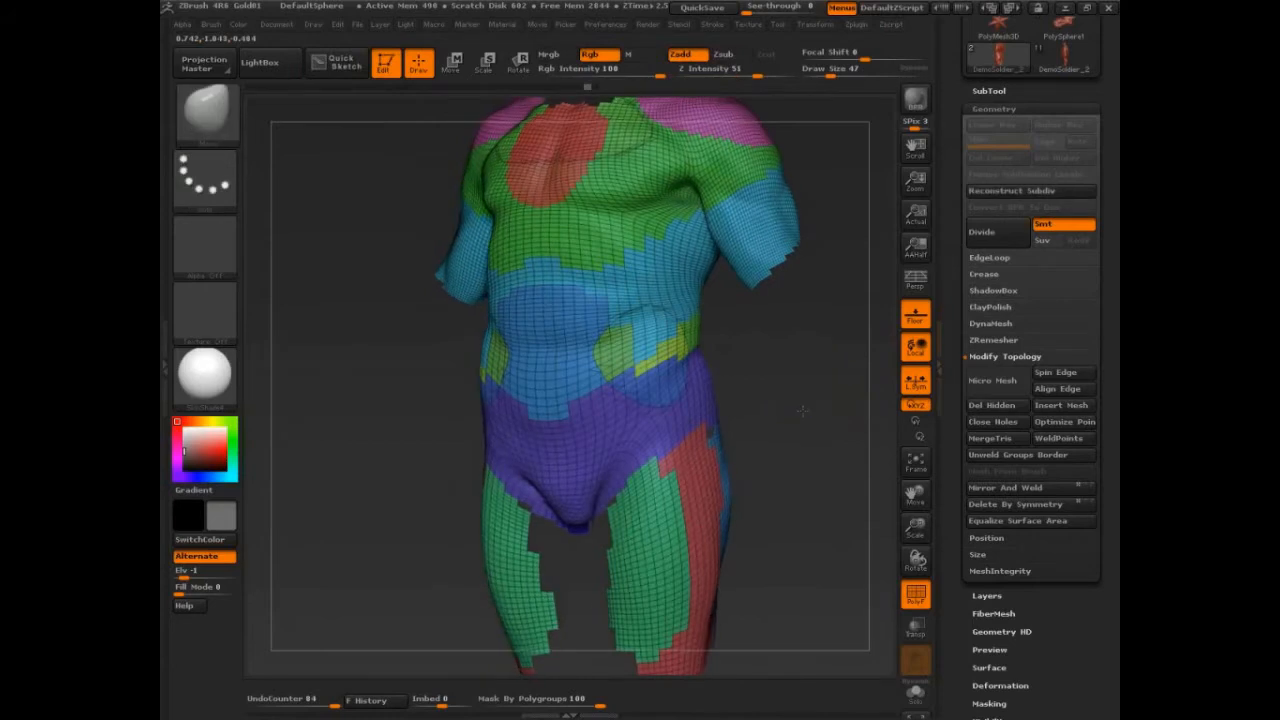
drag(798, 430, 760, 420)
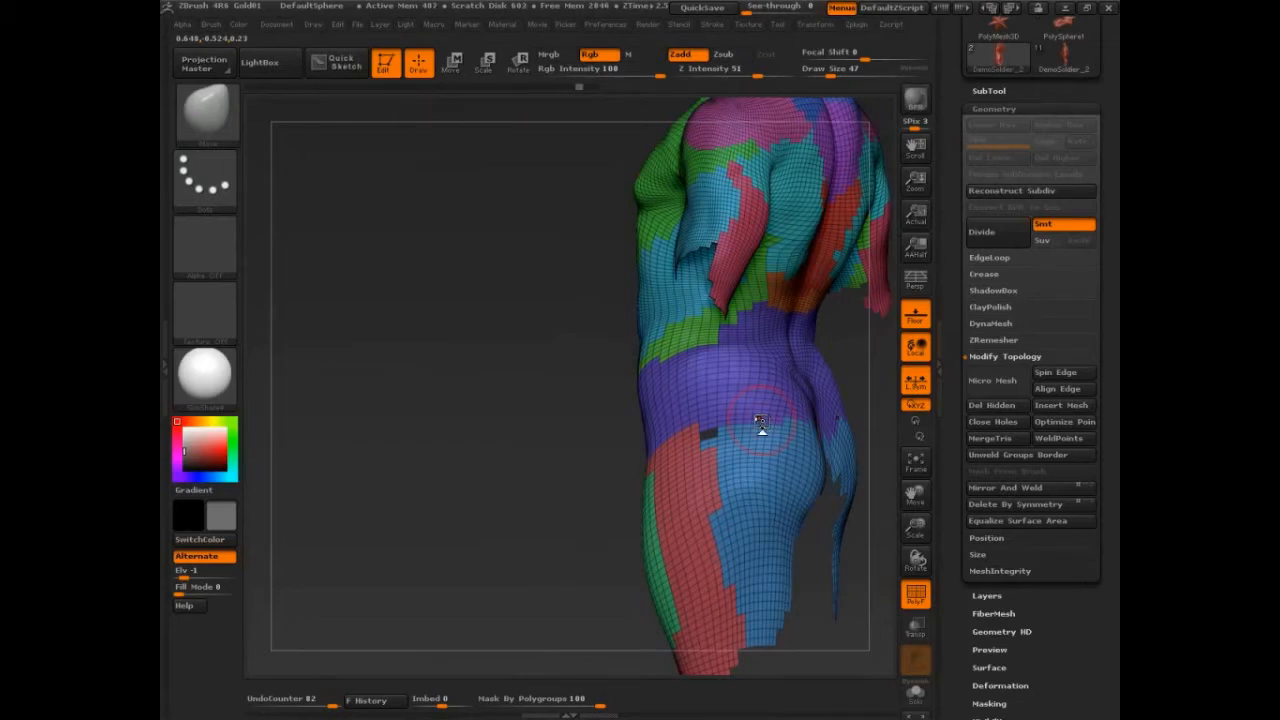
Try polishing the clothing mesh with Polish By Features and undo it.
mouse_move(525, 467)
mouse_down()
mouse_move(523, 434)
mouse_move(792, 469)
mouse_move(737, 494)
mouse_up()
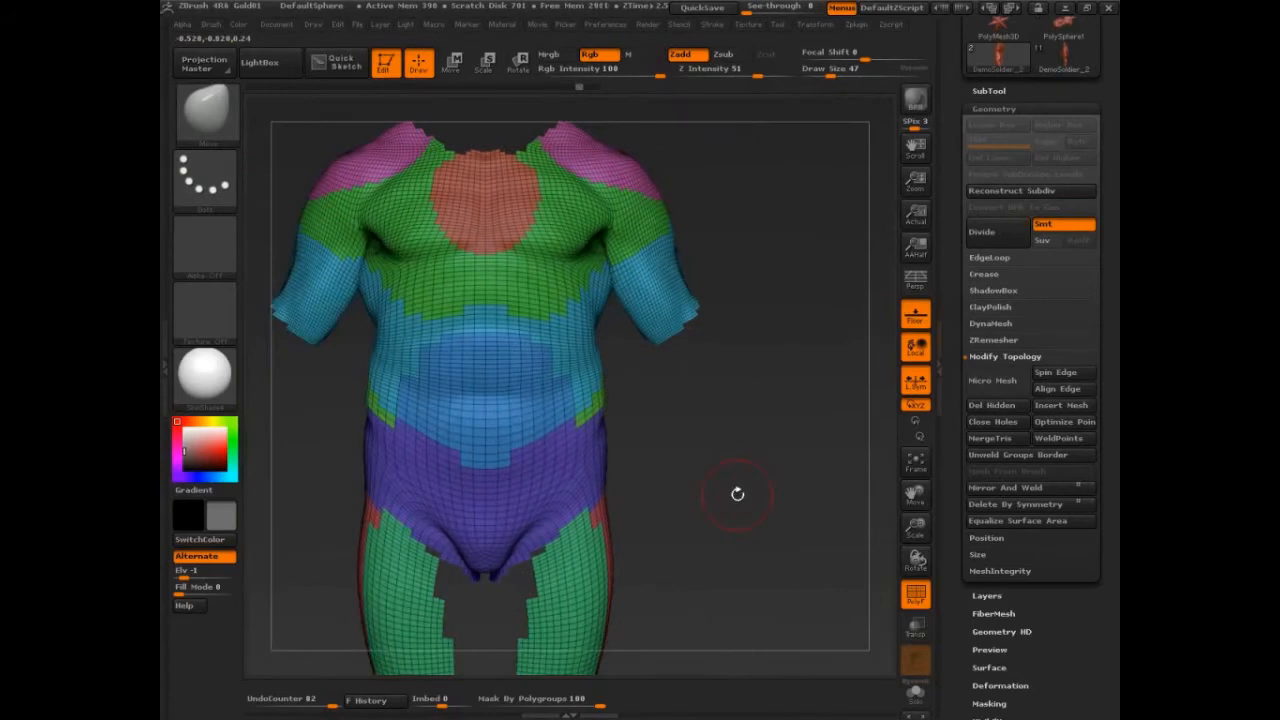
click(994, 108)
click(1010, 214)
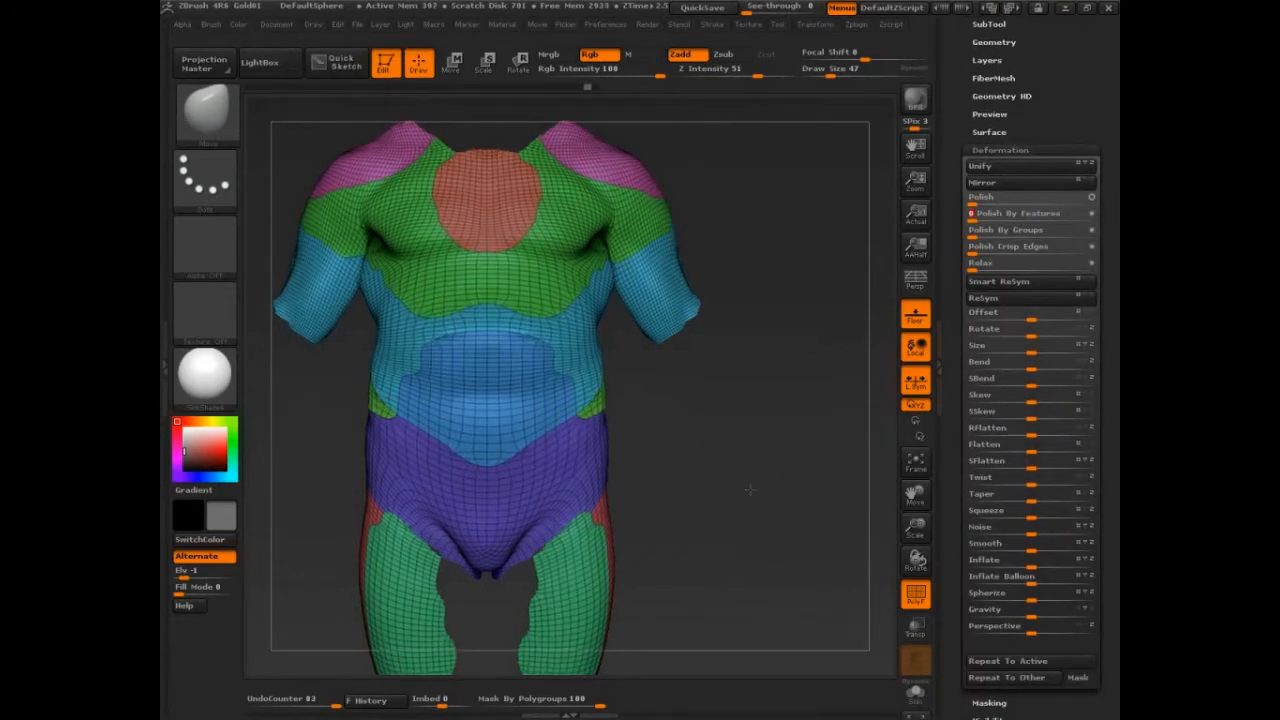
key(ctrl+z)
alt+drag(750, 489, 838, 506)
click(1062, 216)
key(shift+f)
key(ctrl+z)
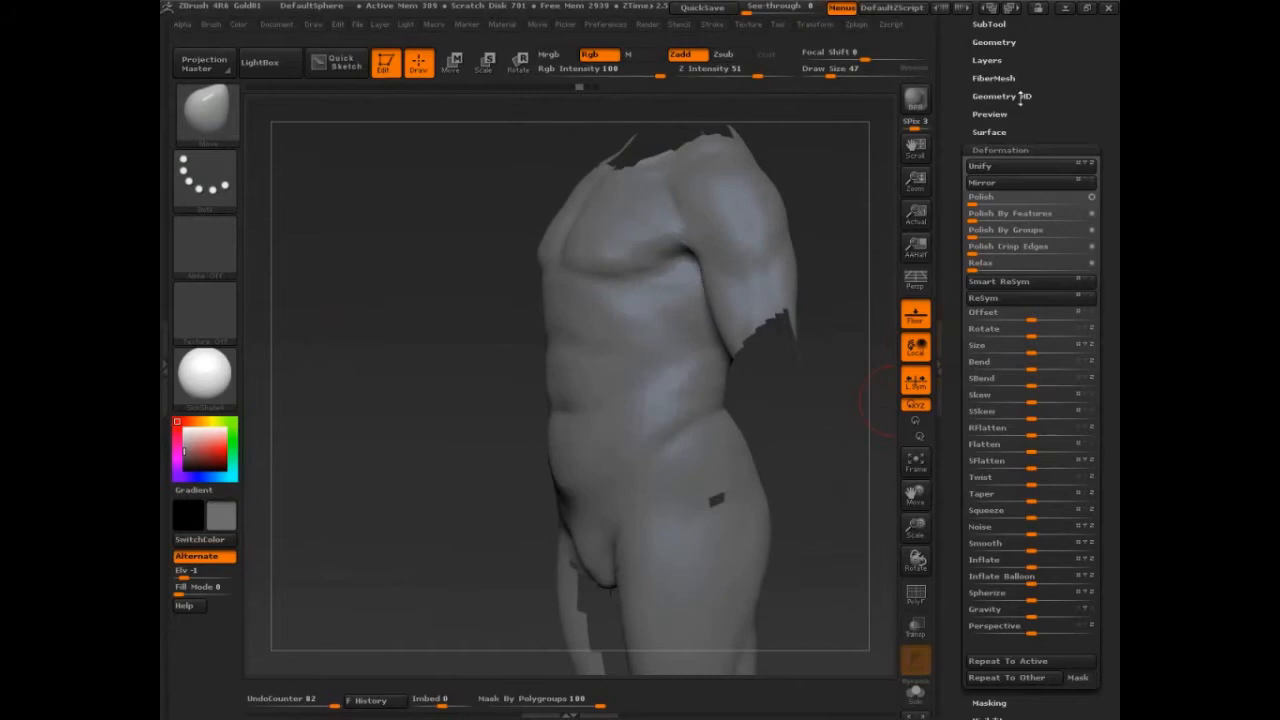
Set the EdgeLoop Panel Loops thickness to 0.07.
click(1000, 42)
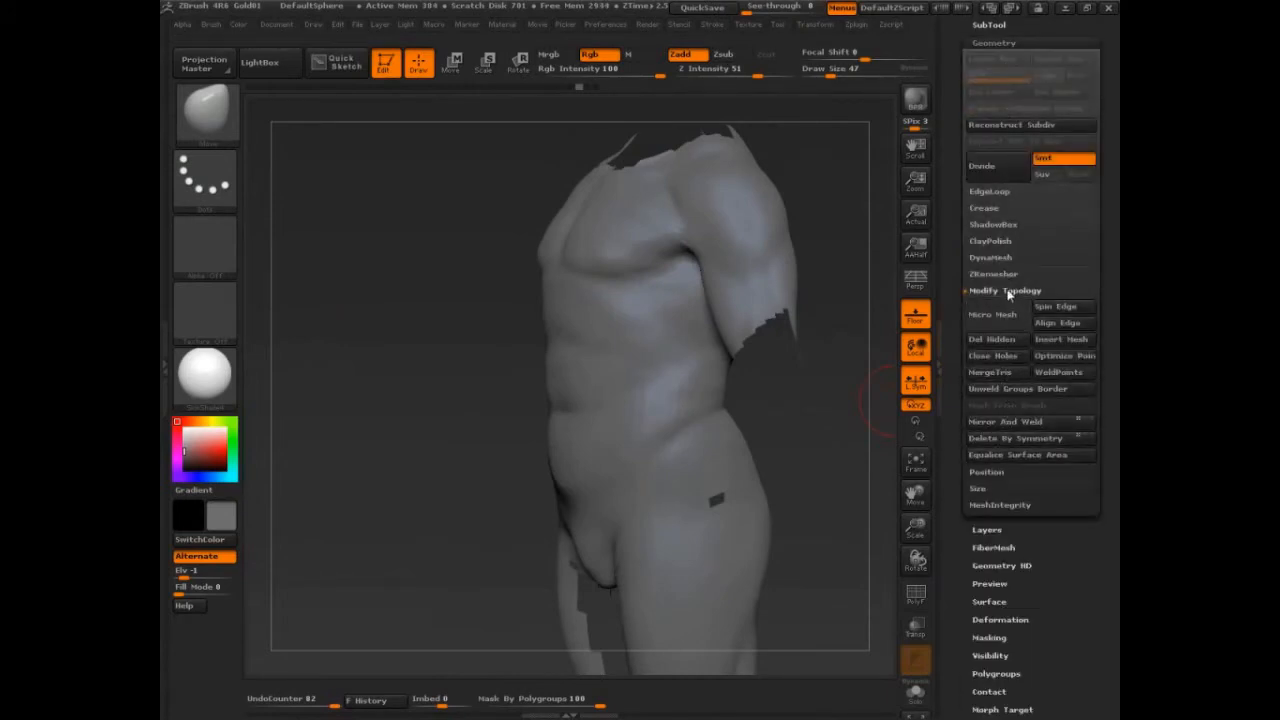
click(1005, 290)
click(994, 192)
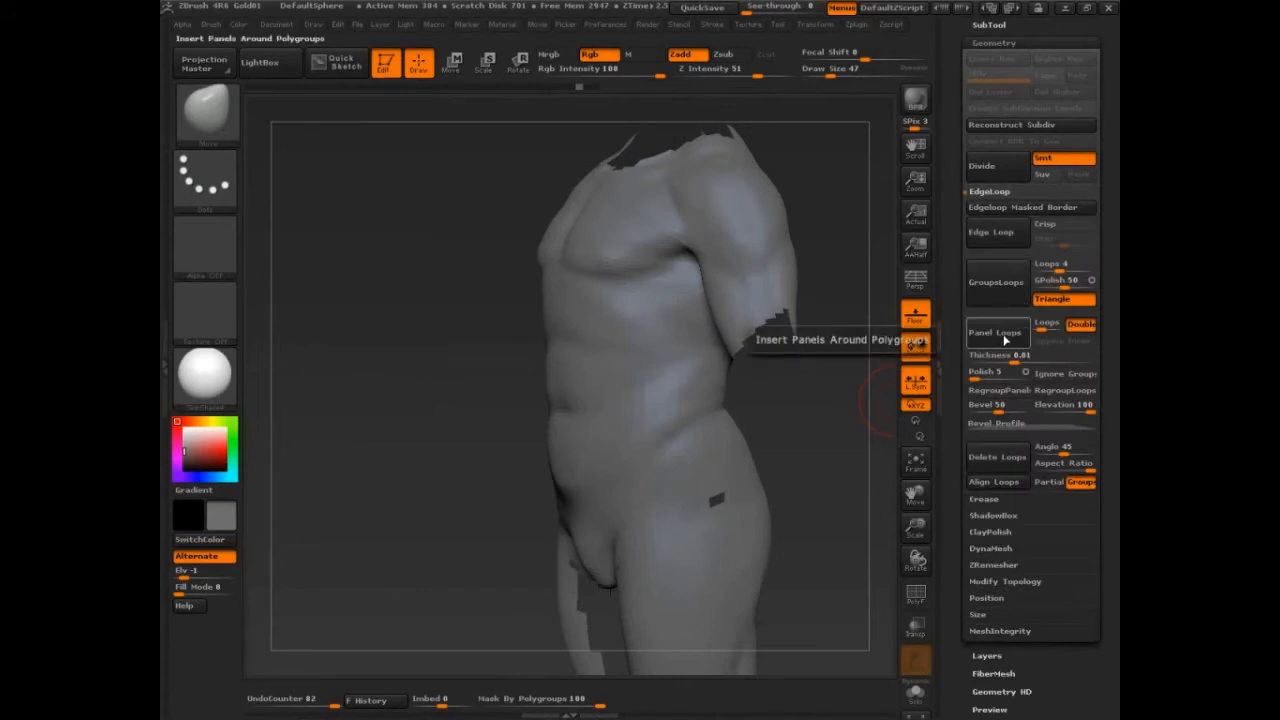
click(1022, 361)
text(.0)
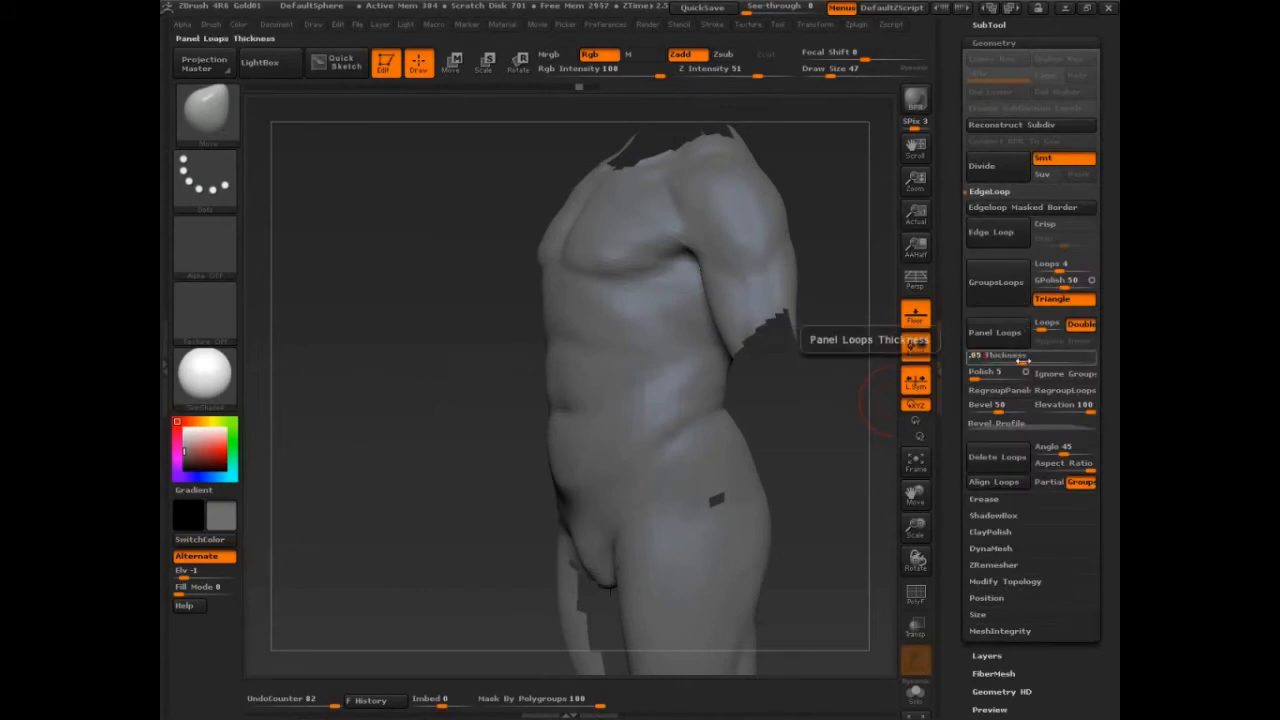
text(7)
key(Return)
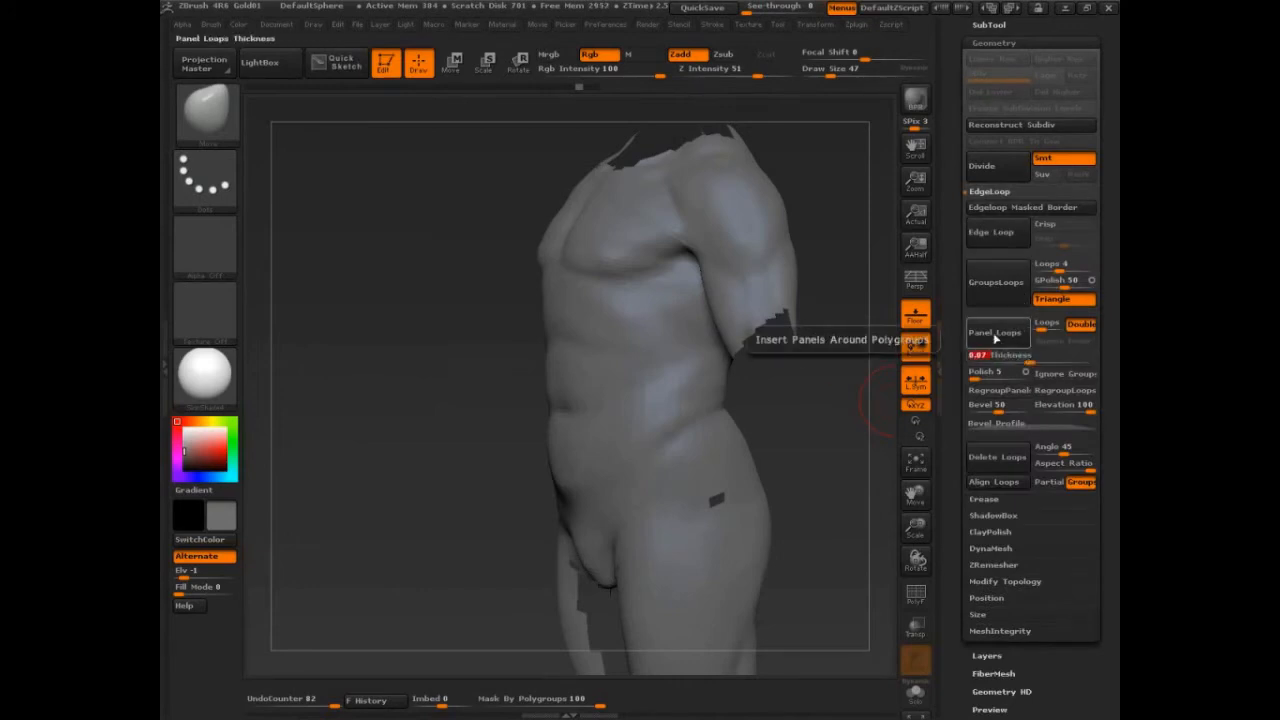
Apply Panel Loops to the clothing mesh and undo it.
click(995, 332)
mouse_move(834, 452)
mouse_down()
mouse_move(856, 450)
mouse_move(823, 451)
mouse_move(828, 541)
mouse_move(809, 543)
mouse_up()
key(ctrl+z)
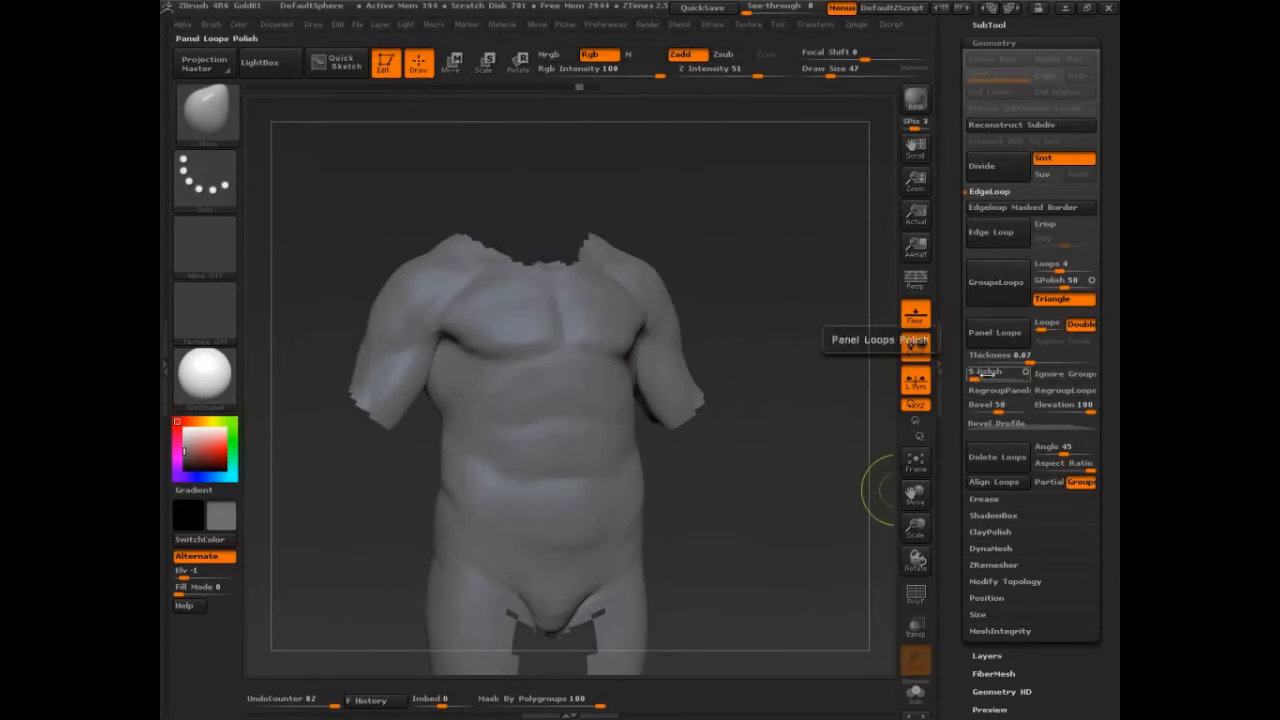
Set the panel loop Polish to 20 and apply Panel Loops around the clothing polygroups.
drag(977, 373, 985, 374)
click(986, 339)
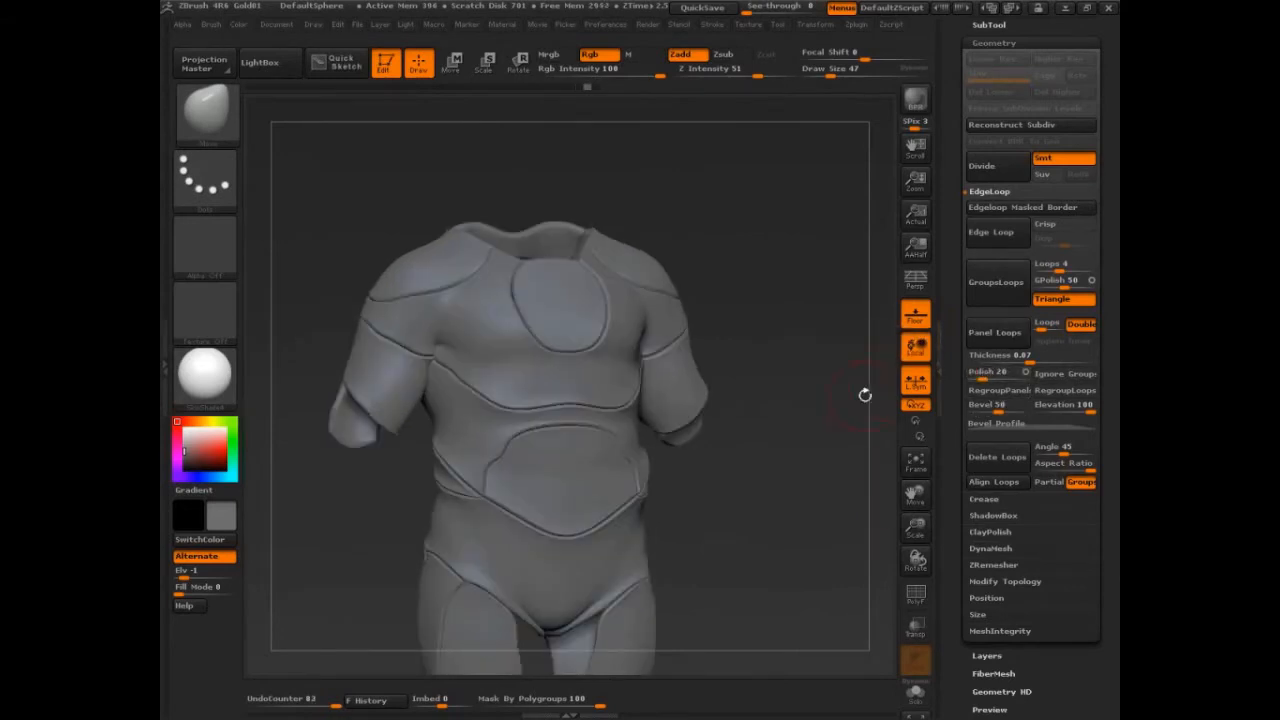
drag(821, 465, 798, 462)
Show the body subtool again together with the panelled clothing mesh.
click(999, 26)
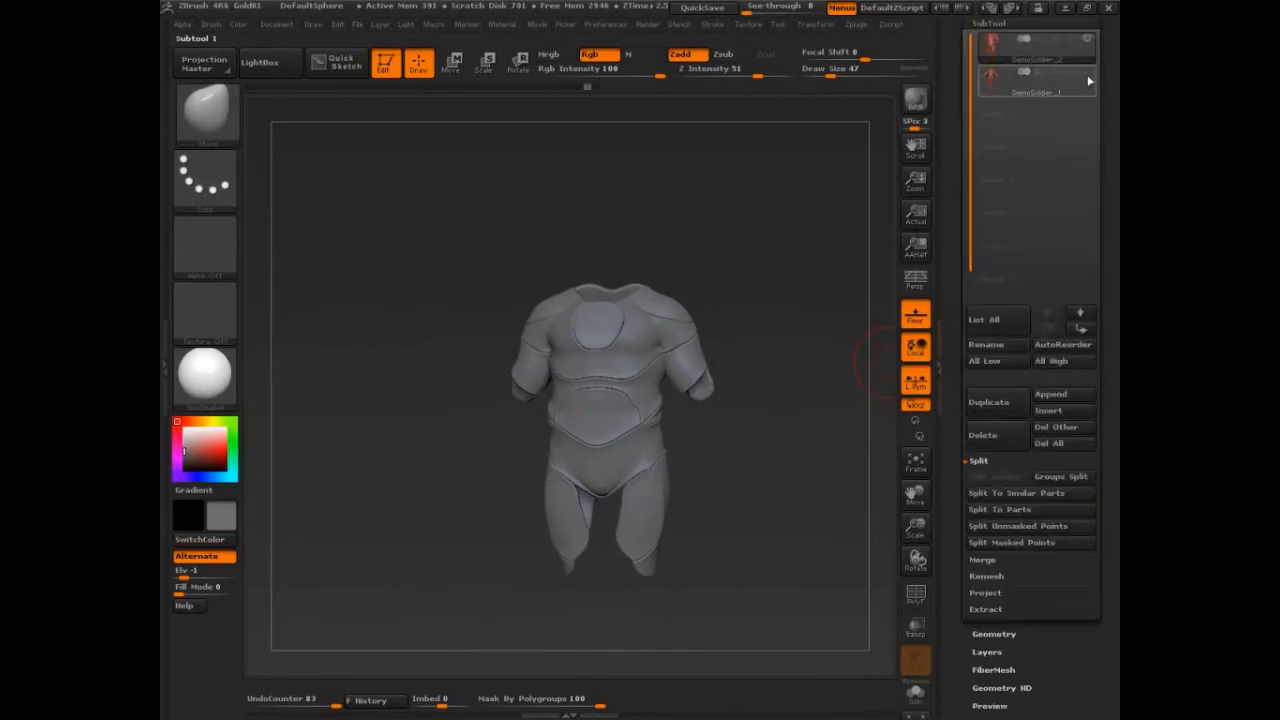
click(1088, 73)
click(989, 23)
mouse_move(806, 336)
mouse_down()
mouse_move(798, 353)
mouse_move(822, 349)
mouse_move(826, 393)
mouse_move(813, 457)
mouse_move(837, 233)
mouse_move(871, 209)
mouse_move(817, 263)
mouse_move(850, 200)
mouse_move(795, 229)
mouse_up()
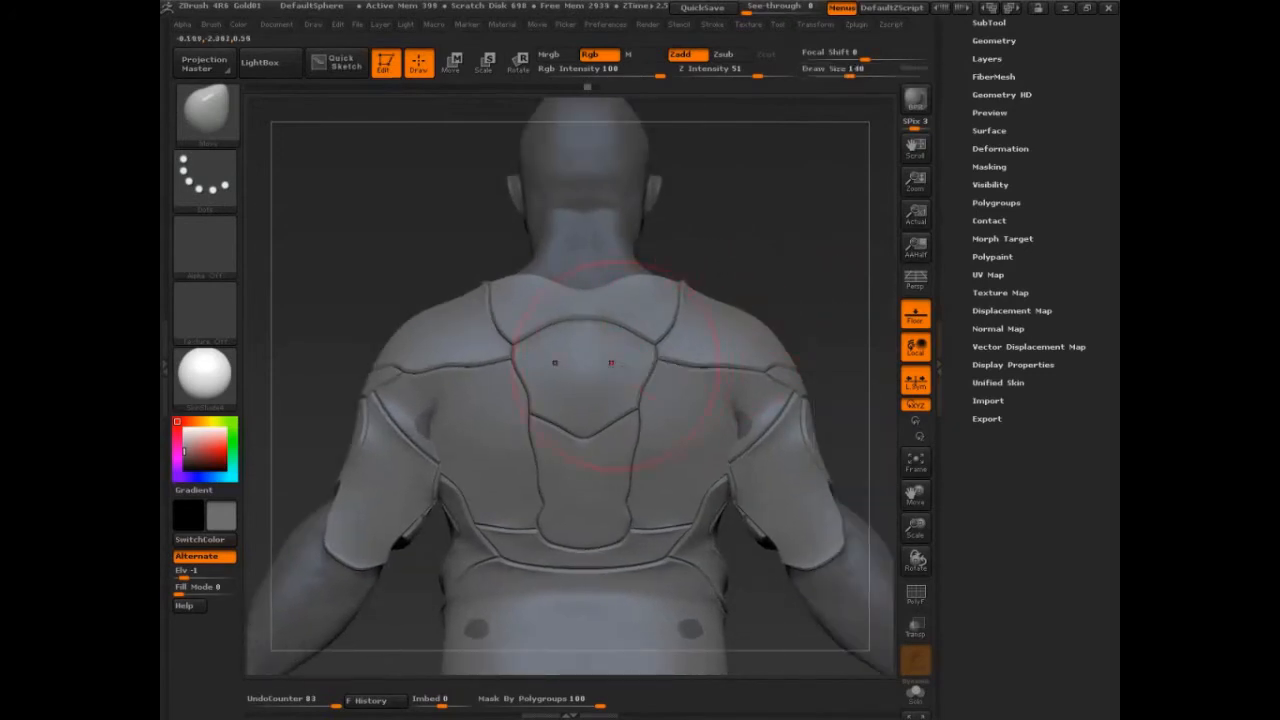
At draw size 150, pull the upper back panel outward with the Transpose Move tool.
key(bracketright)
drag(618, 360, 604, 346)
drag(782, 298, 706, 326)
key(w)
drag(803, 289, 737, 317)
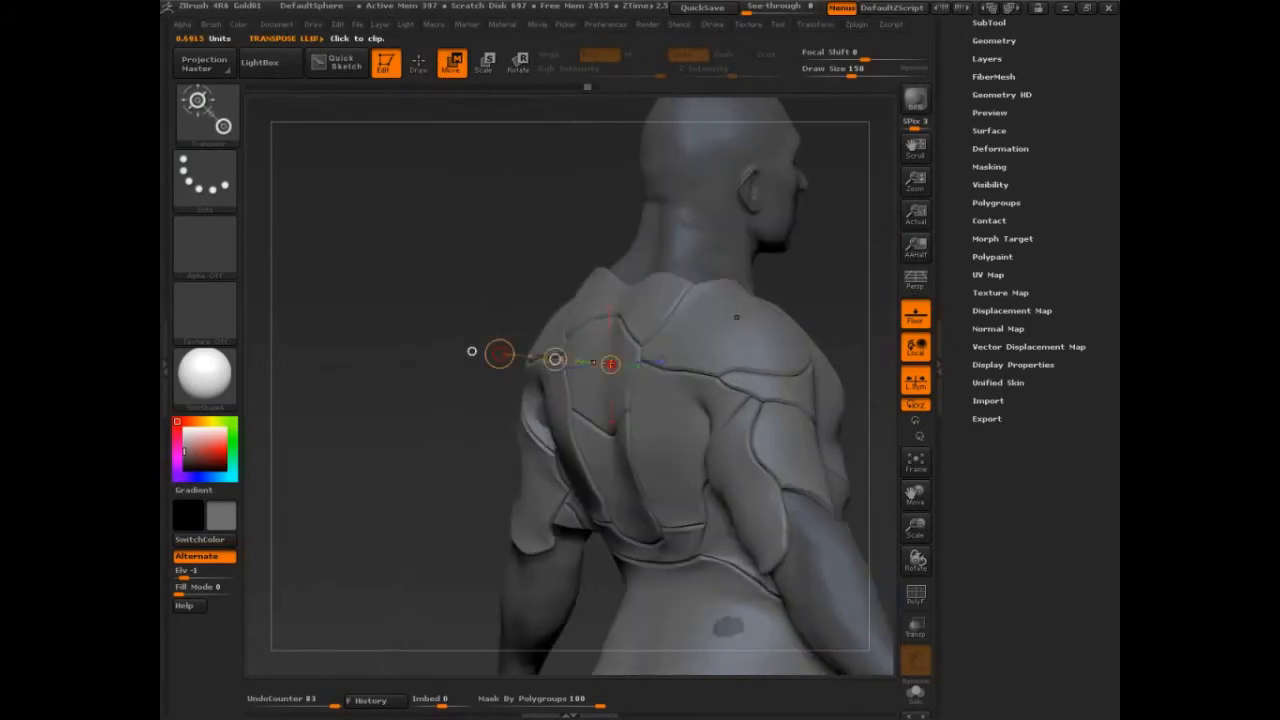
right_drag(598, 322, 590, 404)
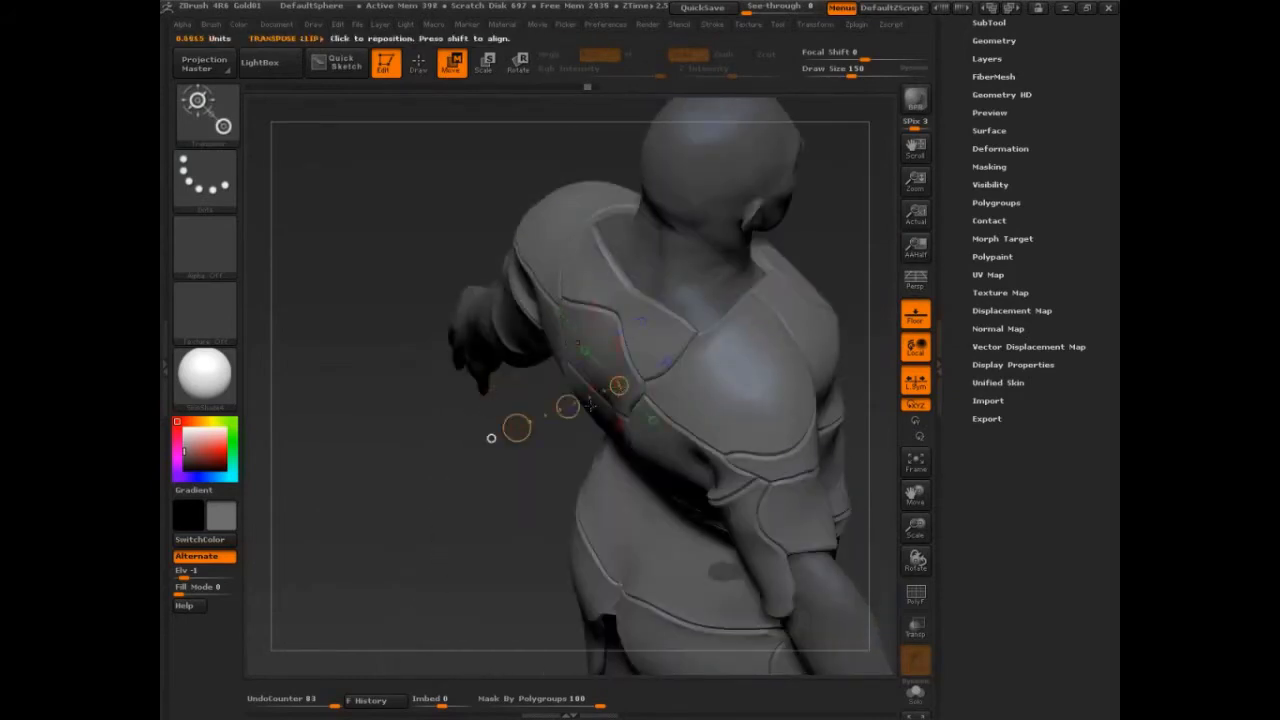
drag(568, 407, 556, 411)
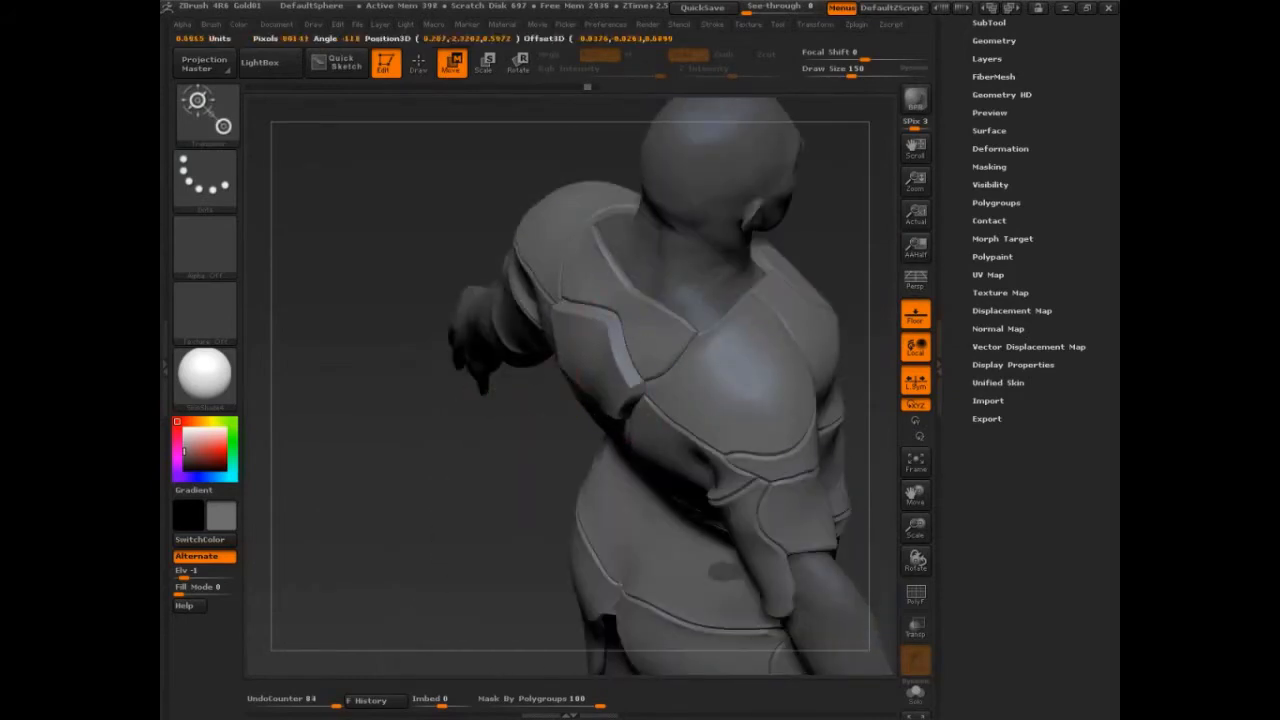
Pull the panel behind the neck upward with Transpose Move to start a standing collar.
right_drag(549, 341, 632, 297)
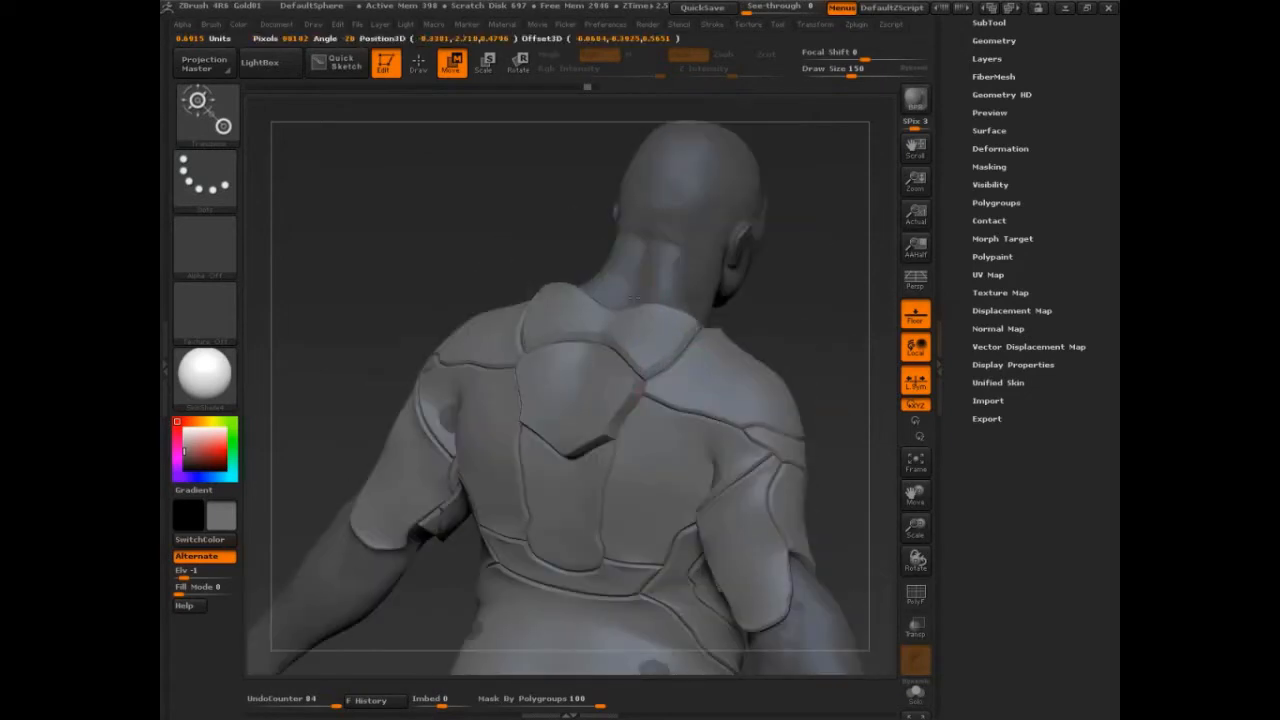
drag(633, 297, 623, 273)
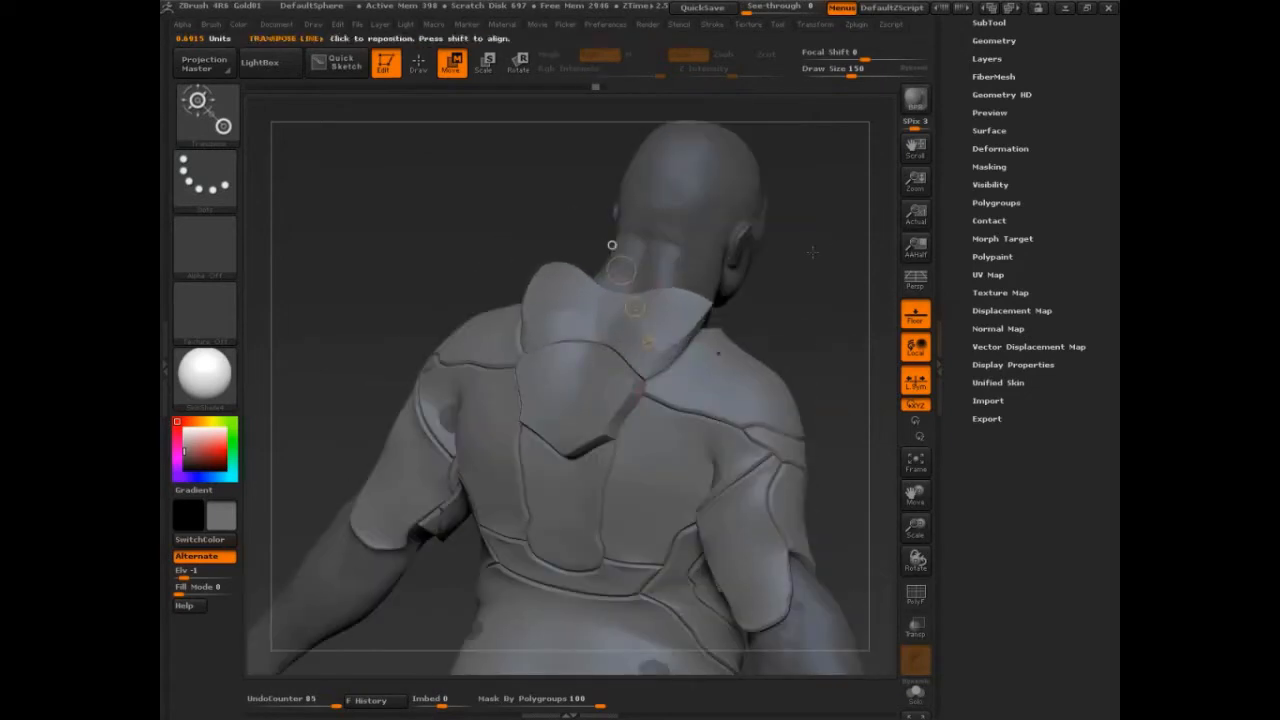
right_drag(612, 245, 503, 251)
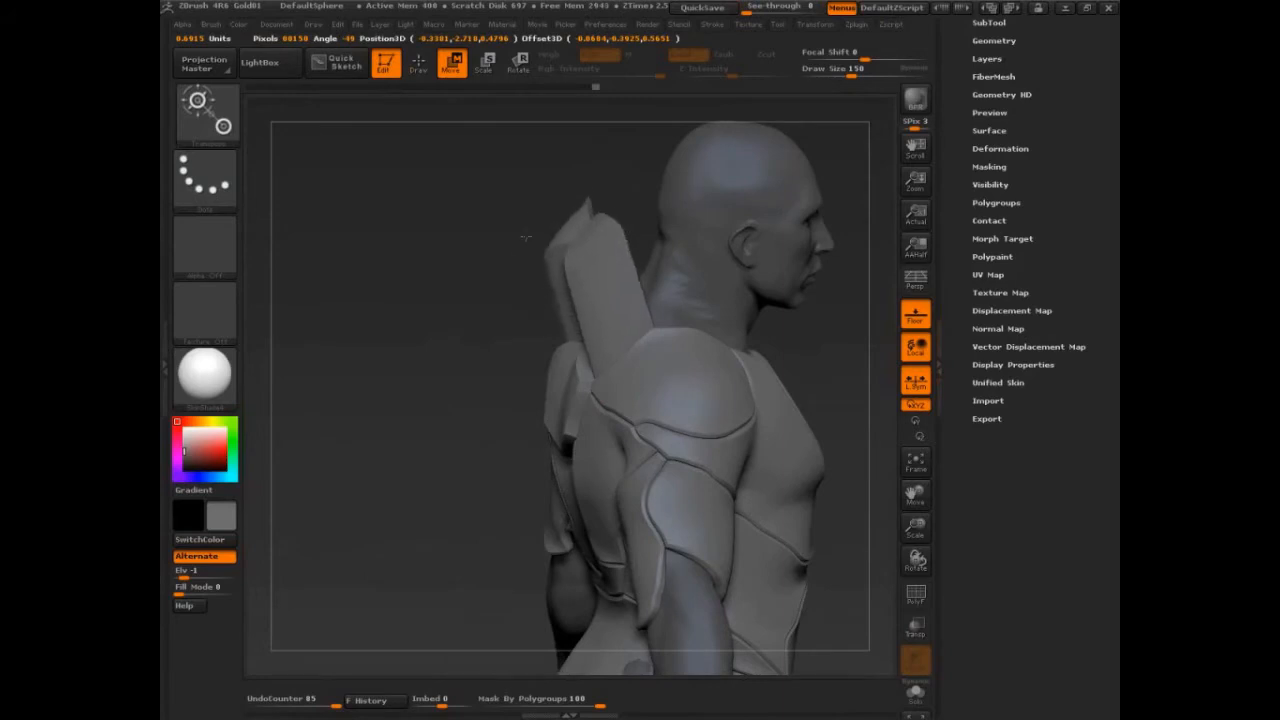
drag(499, 237, 590, 311)
mouse_move(590, 311)
right_down()
mouse_move(814, 342)
mouse_move(840, 328)
mouse_move(630, 450)
mouse_move(407, 527)
mouse_move(389, 579)
right_up()
key(shift+f)
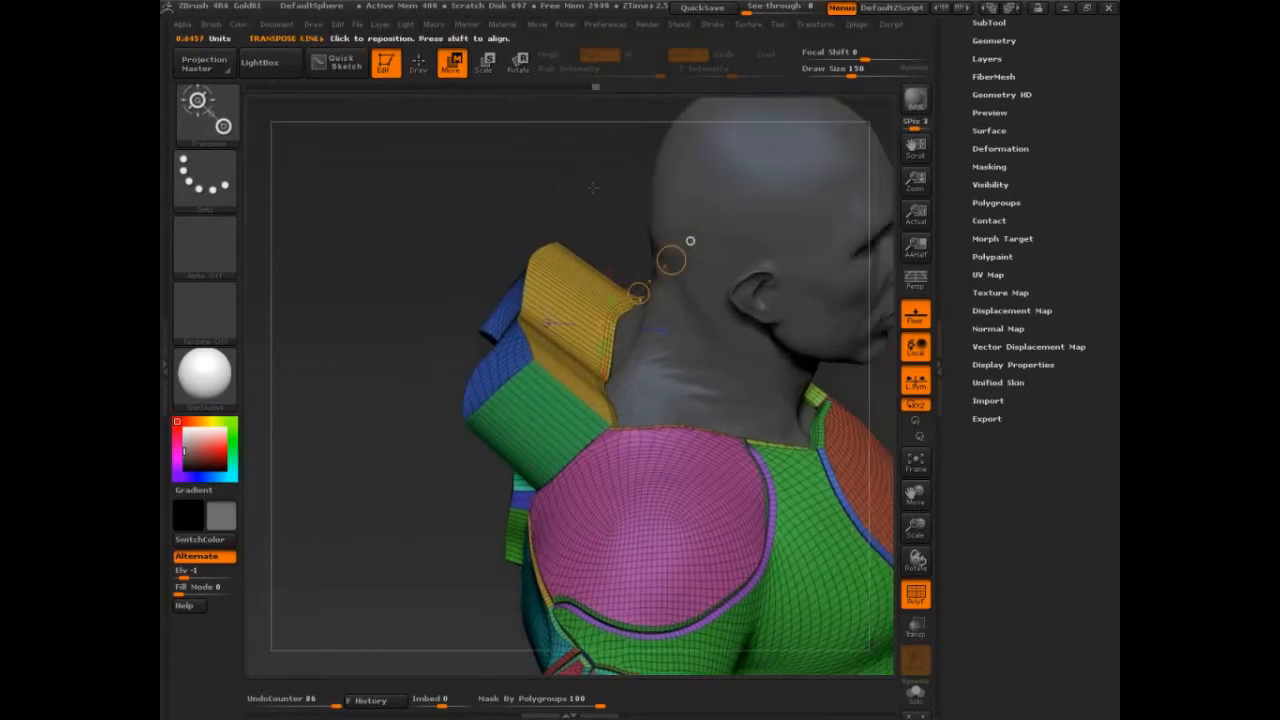
Stretch the collar panels further upward beside the neck.
right_drag(593, 187, 592, 115)
drag(640, 283, 656, 162)
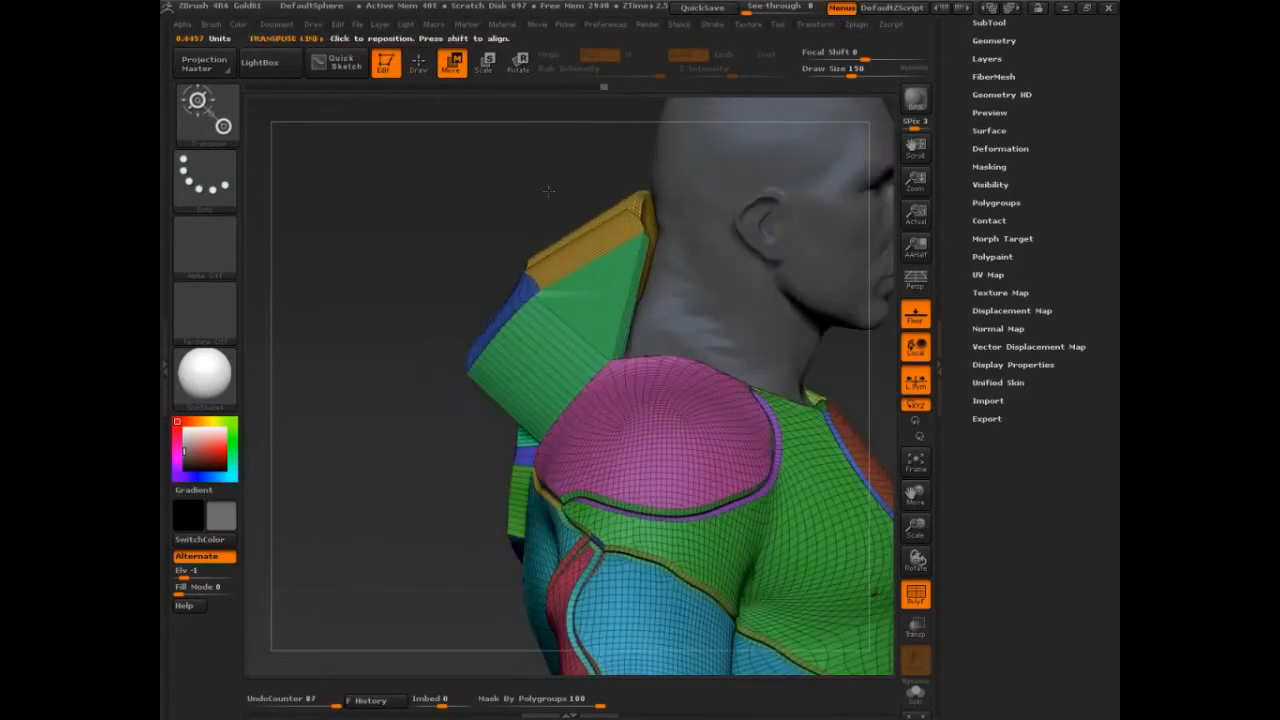
mouse_move(548, 190)
right_down()
mouse_move(752, 240)
mouse_move(680, 330)
mouse_move(767, 321)
mouse_move(803, 377)
right_up()
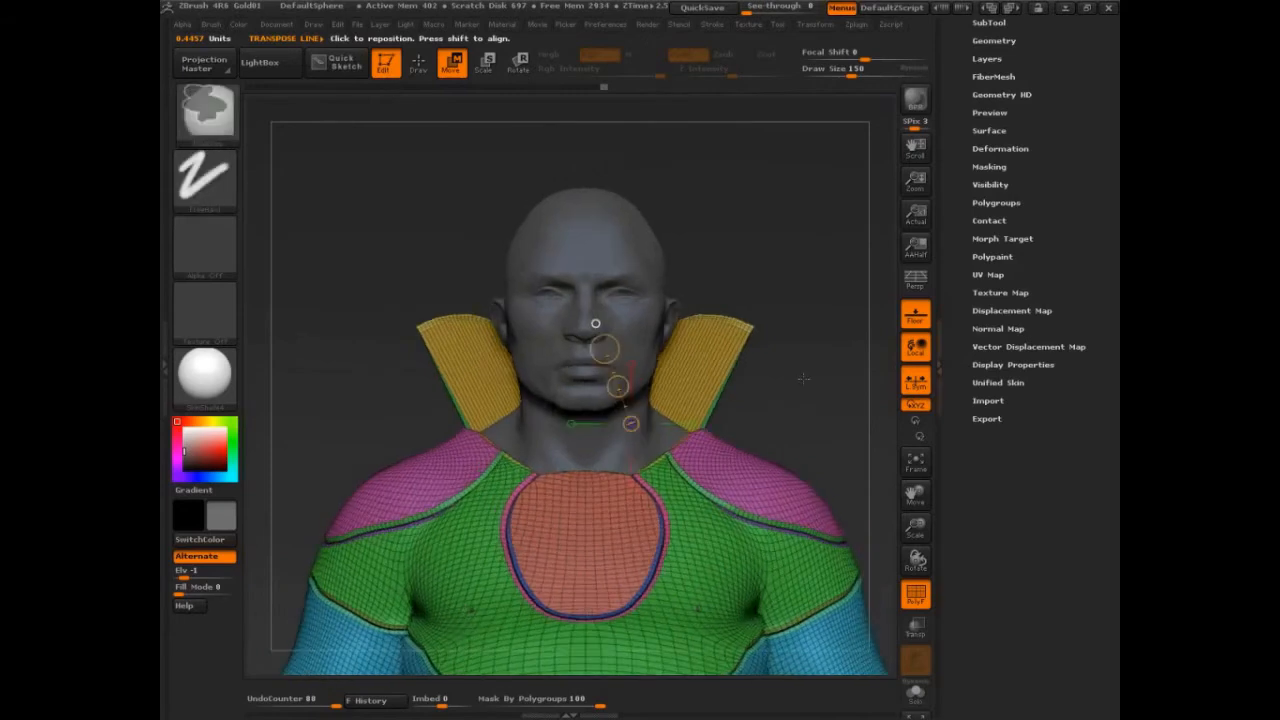
Rotate and move the shoulder panel outward with Transpose to form a raised shoulder pad.
drag(803, 378, 830, 405)
alt+right_drag(830, 405, 768, 244)
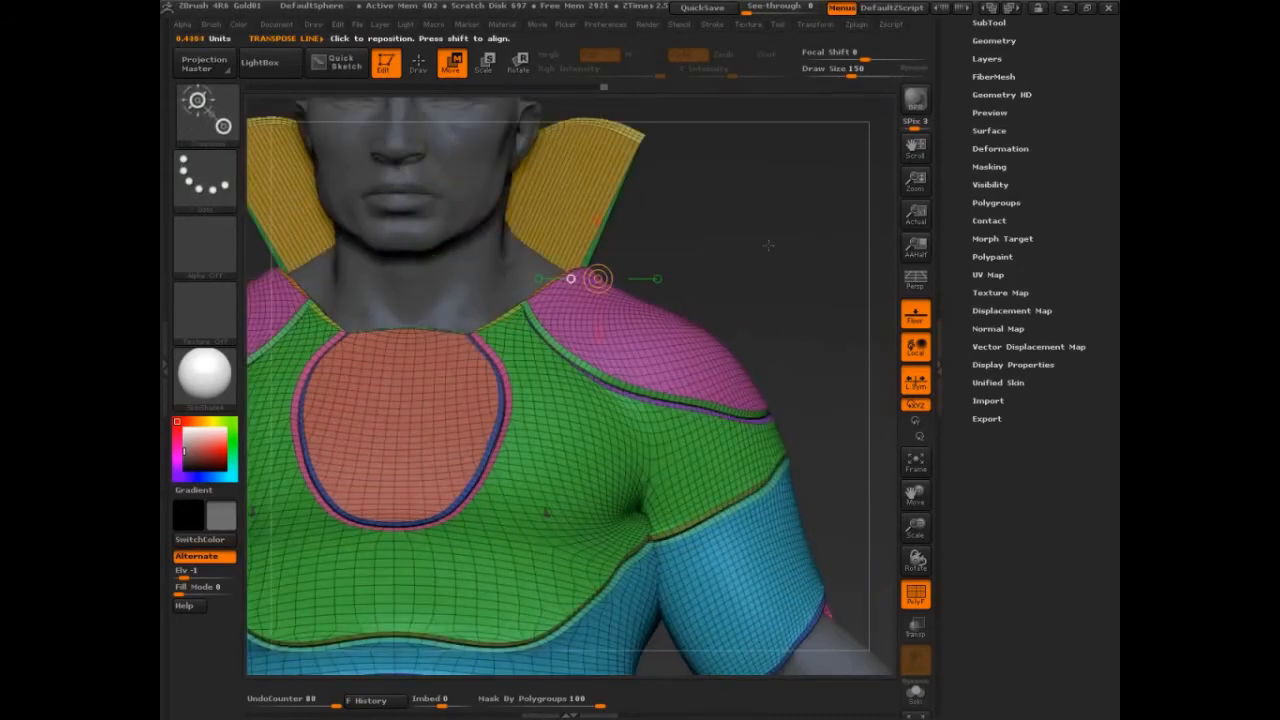
drag(768, 244, 790, 238)
key(r)
drag(623, 297, 652, 178)
drag(769, 254, 826, 262)
key(w)
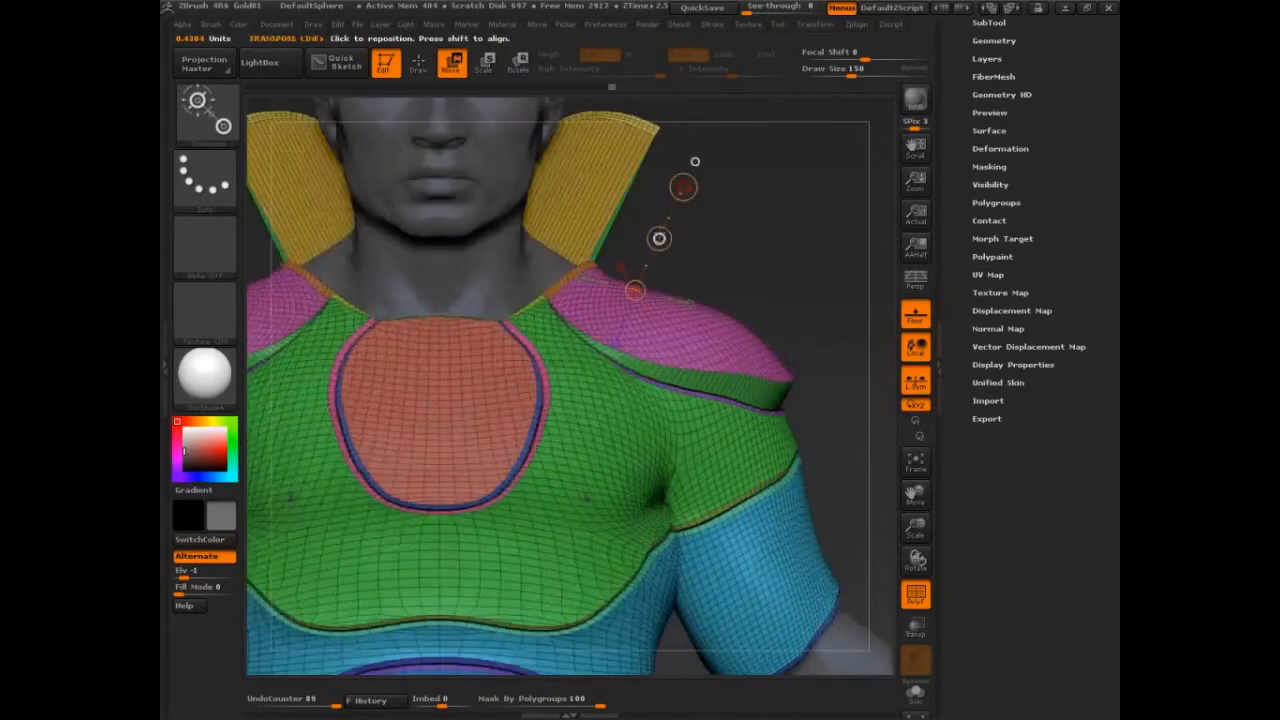
right_drag(659, 238, 740, 241)
alt+drag(844, 340, 862, 482)
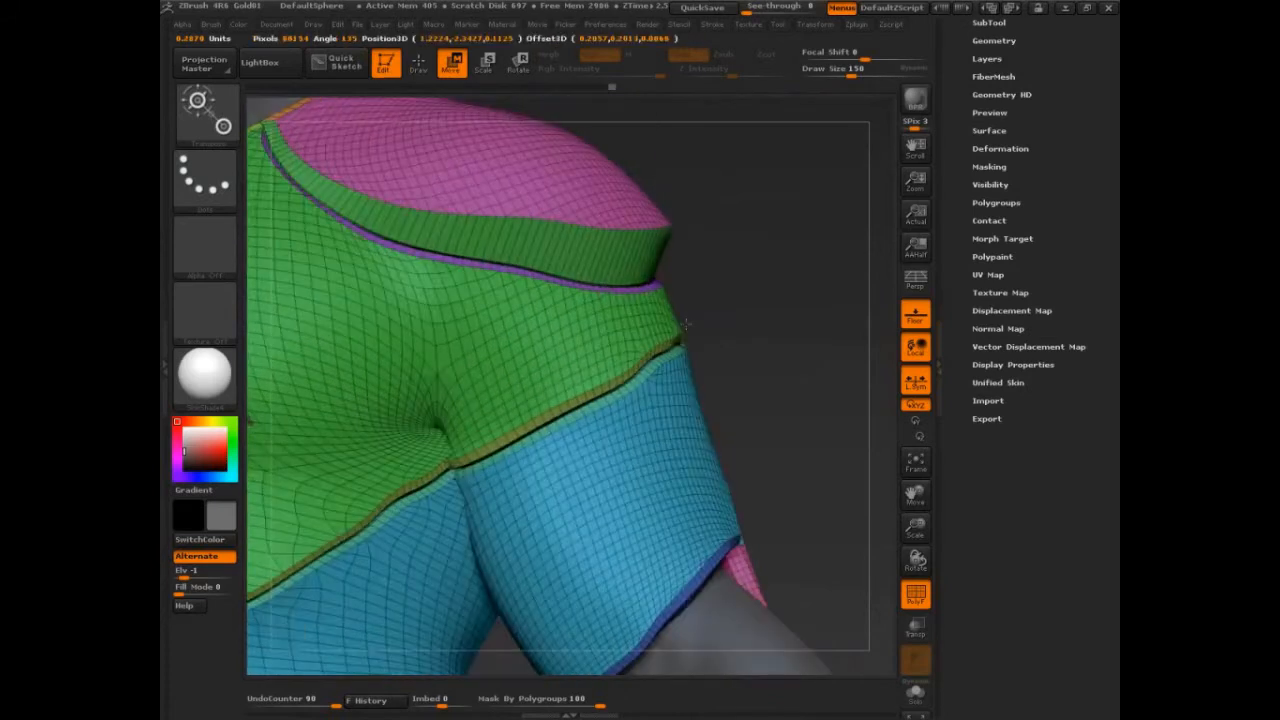
Try moving and scaling the shoulder pad and undo both changes.
drag(684, 321, 731, 369)
key(ctrl+z)
key(e)
key(ctrl+z)
Turn off local symmetry and pull the upper chest panel outward with Transpose Move.
click(915, 382)
drag(810, 336, 850, 278)
key(w)
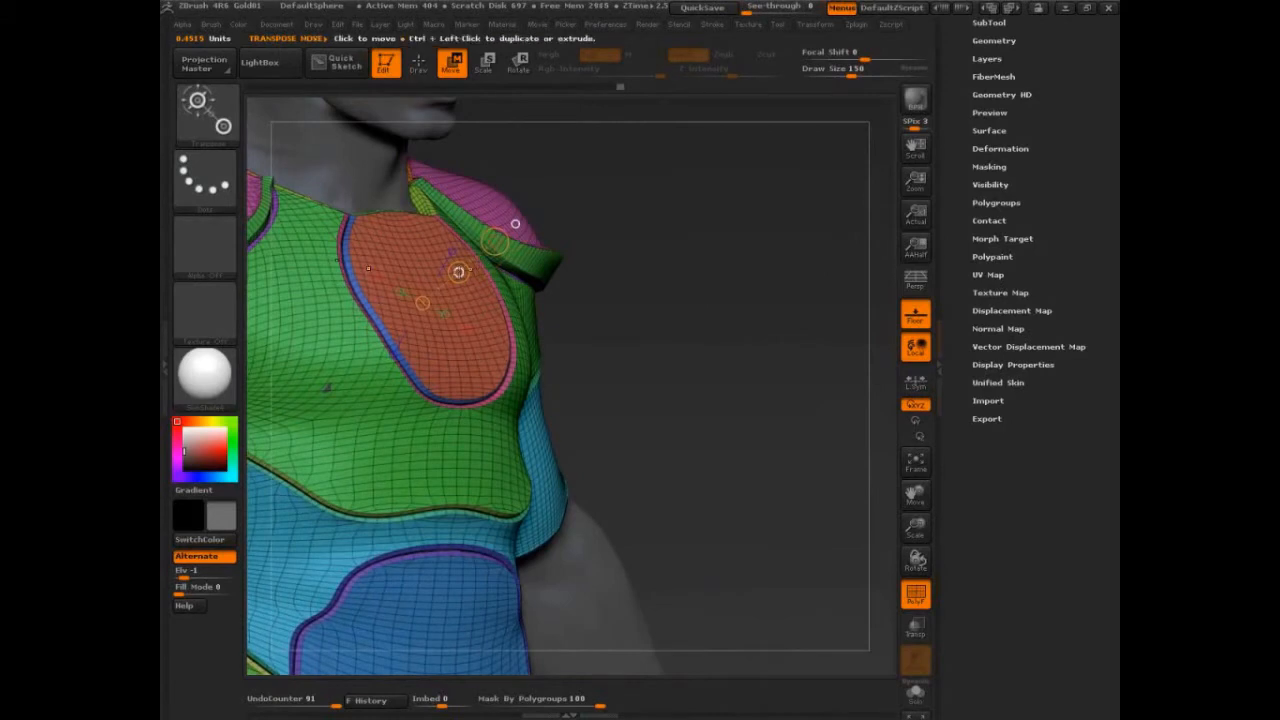
mouse_move(458, 272)
mouse_down()
mouse_move(475, 255)
mouse_move(500, 267)
mouse_move(495, 229)
mouse_move(624, 216)
mouse_up()
drag(550, 268, 568, 312)
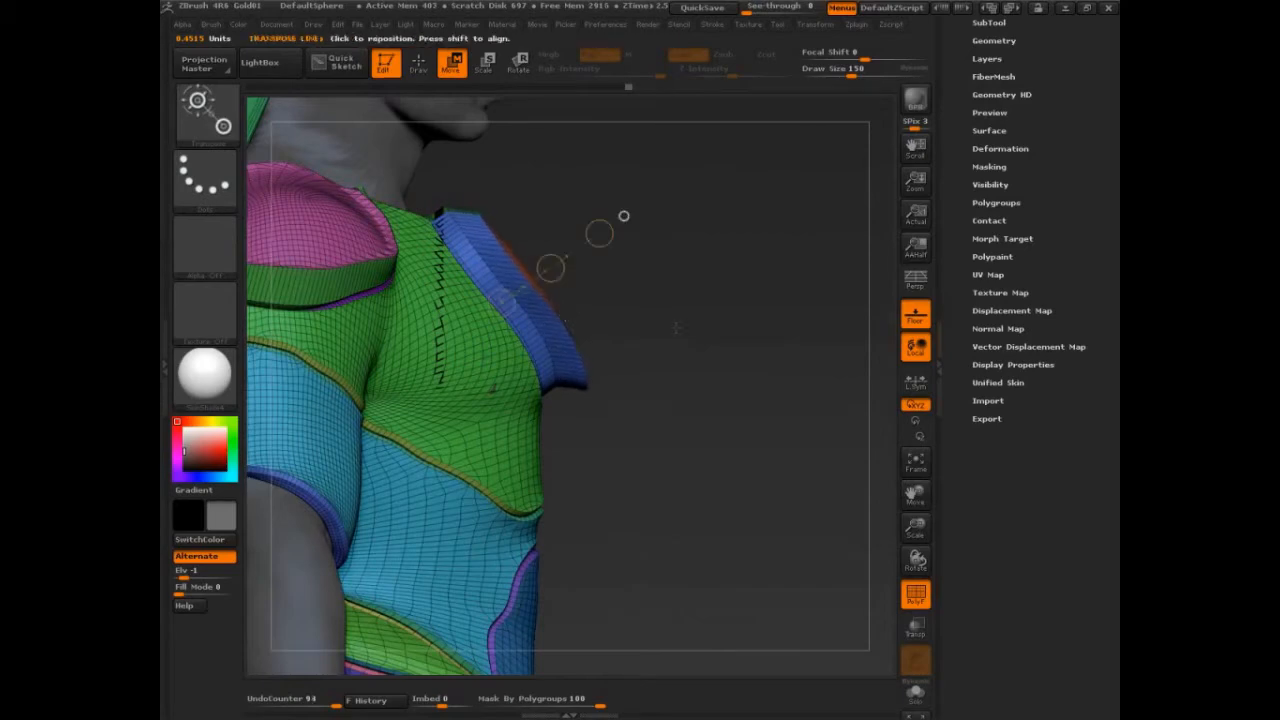
drag(668, 332, 627, 335)
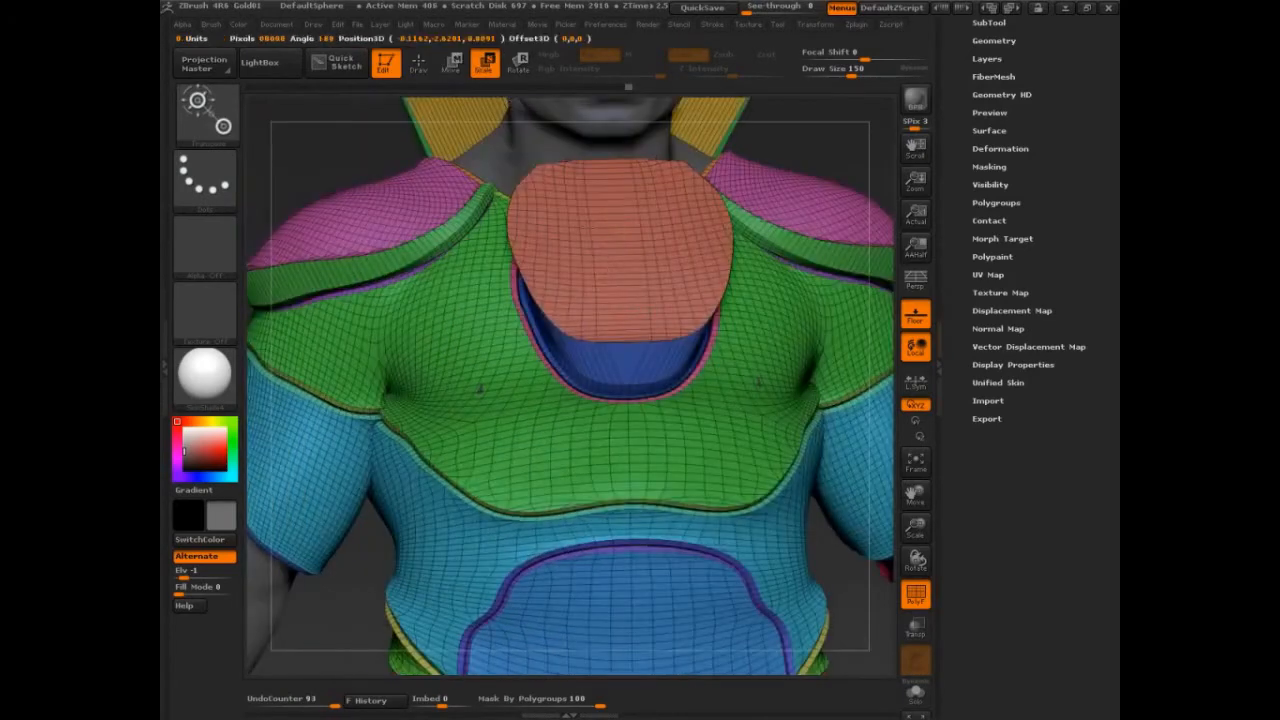
drag(594, 226, 816, 128)
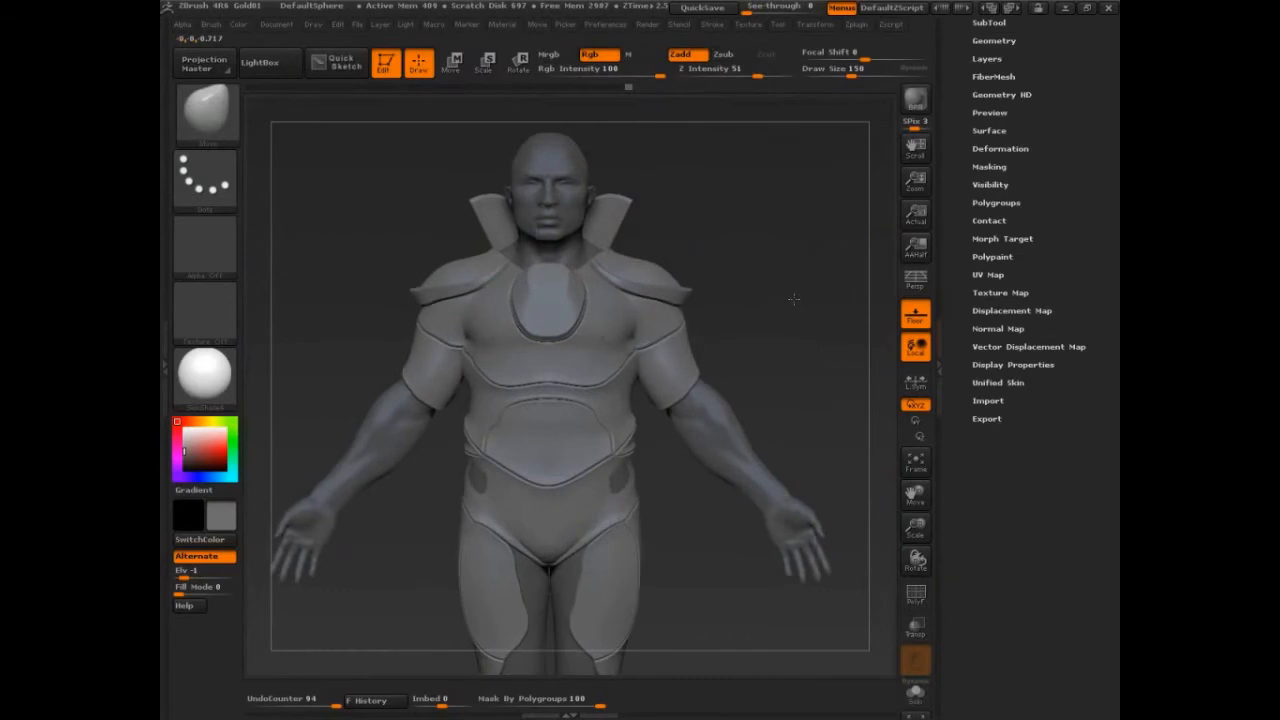
Tilt the side abdominal panel outward with Transpose Rotate.
mouse_move(795, 298)
mouse_down()
mouse_move(832, 306)
mouse_move(826, 227)
mouse_move(800, 277)
mouse_up()
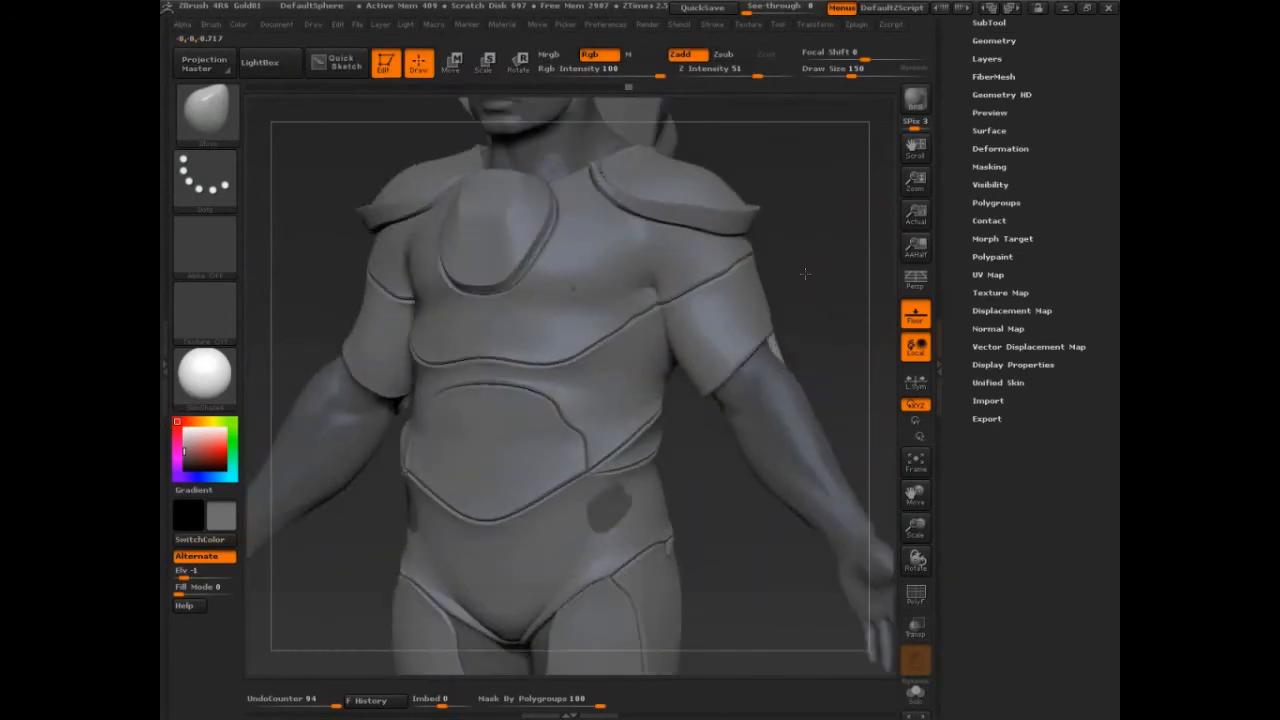
key(w)
drag(430, 455, 497, 434)
drag(696, 516, 340, 566)
key(r)
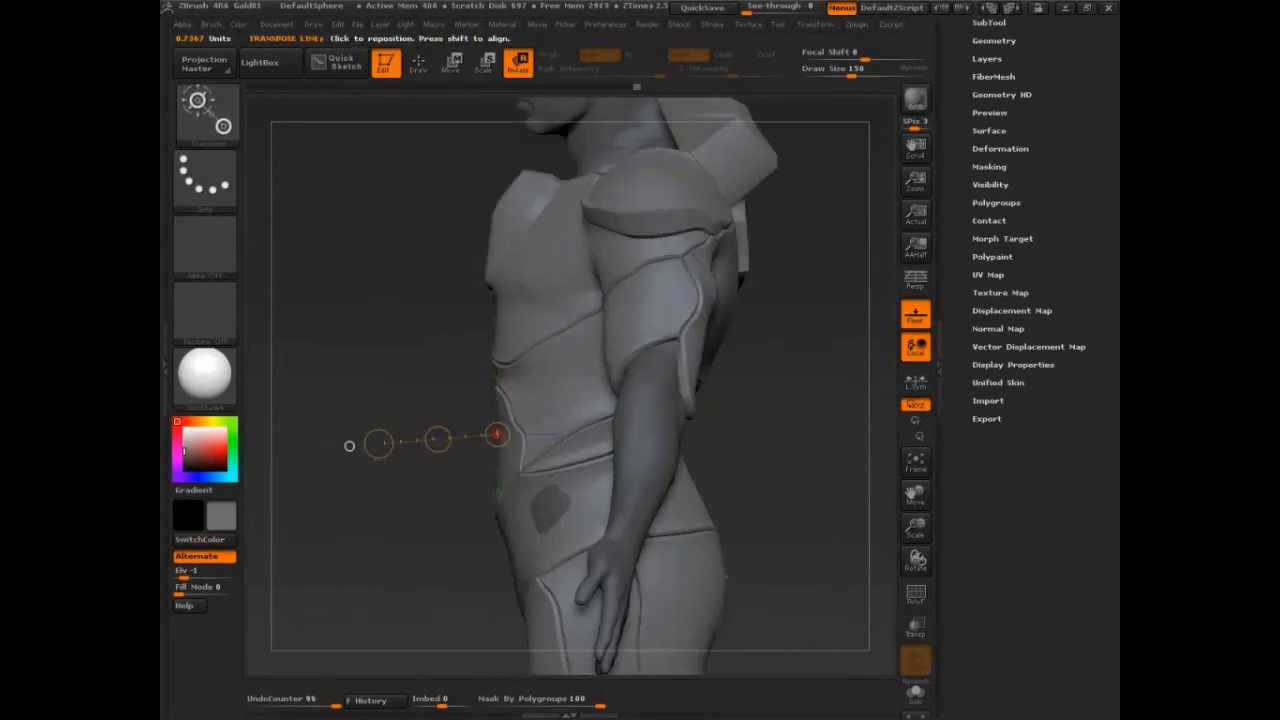
mouse_move(380, 532)
mouse_down()
mouse_move(414, 536)
mouse_move(407, 480)
mouse_move(500, 475)
mouse_move(608, 492)
mouse_up()
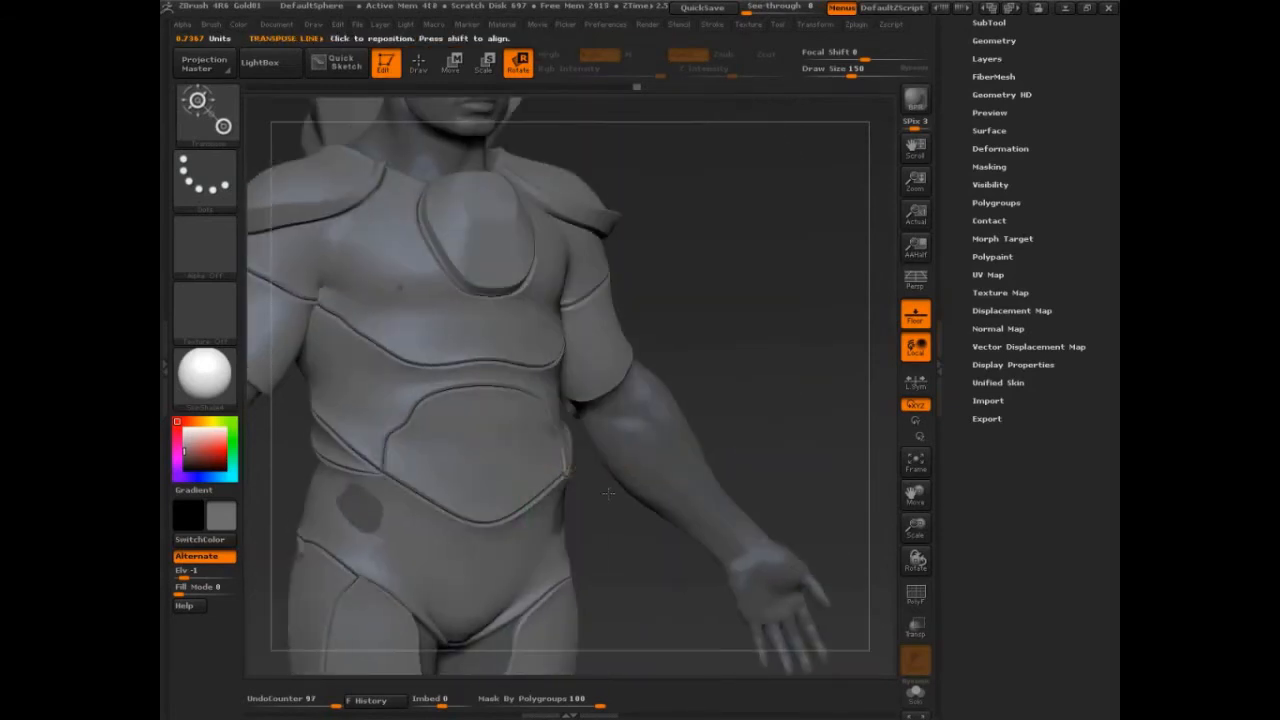
mouse_move(622, 550)
alt+mouse_down()
mouse_move(809, 312)
mouse_move(426, 312)
alt+mouse_up()
key(shift+f)
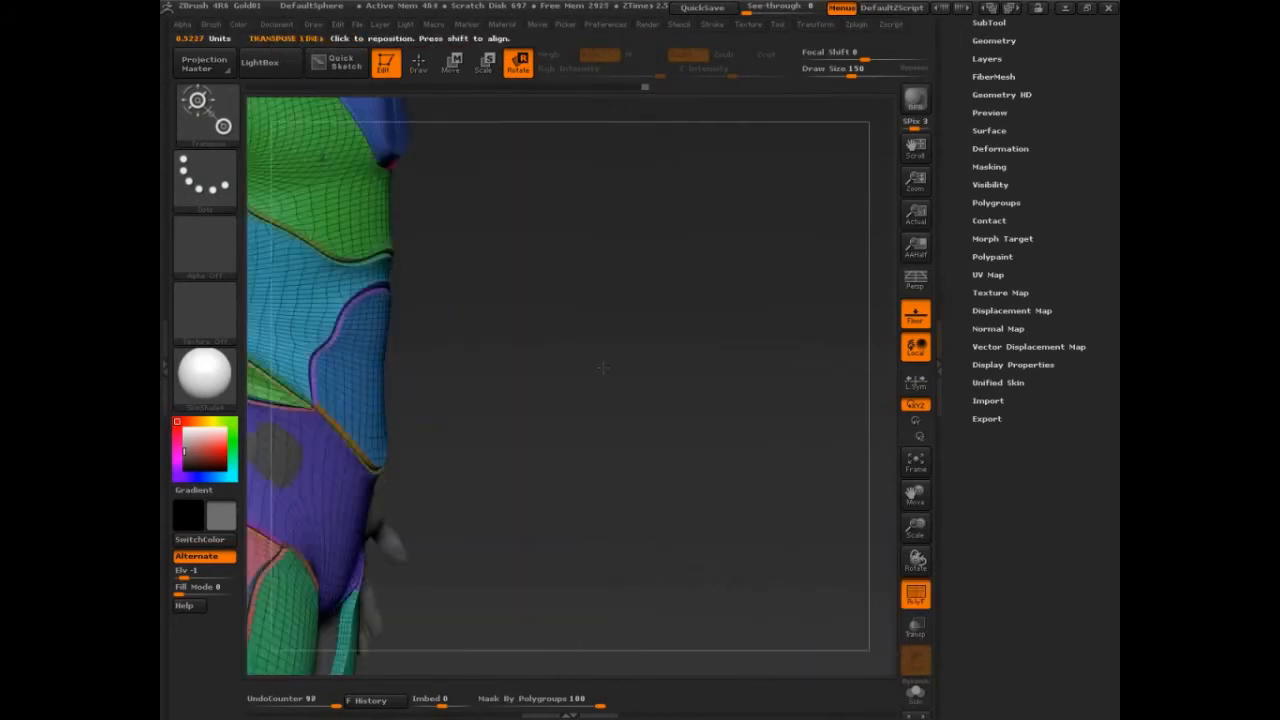
Pull the side waist panel outward along a transpose line with Transpose Move, checking it from several angles.
alt+drag(643, 369, 743, 346)
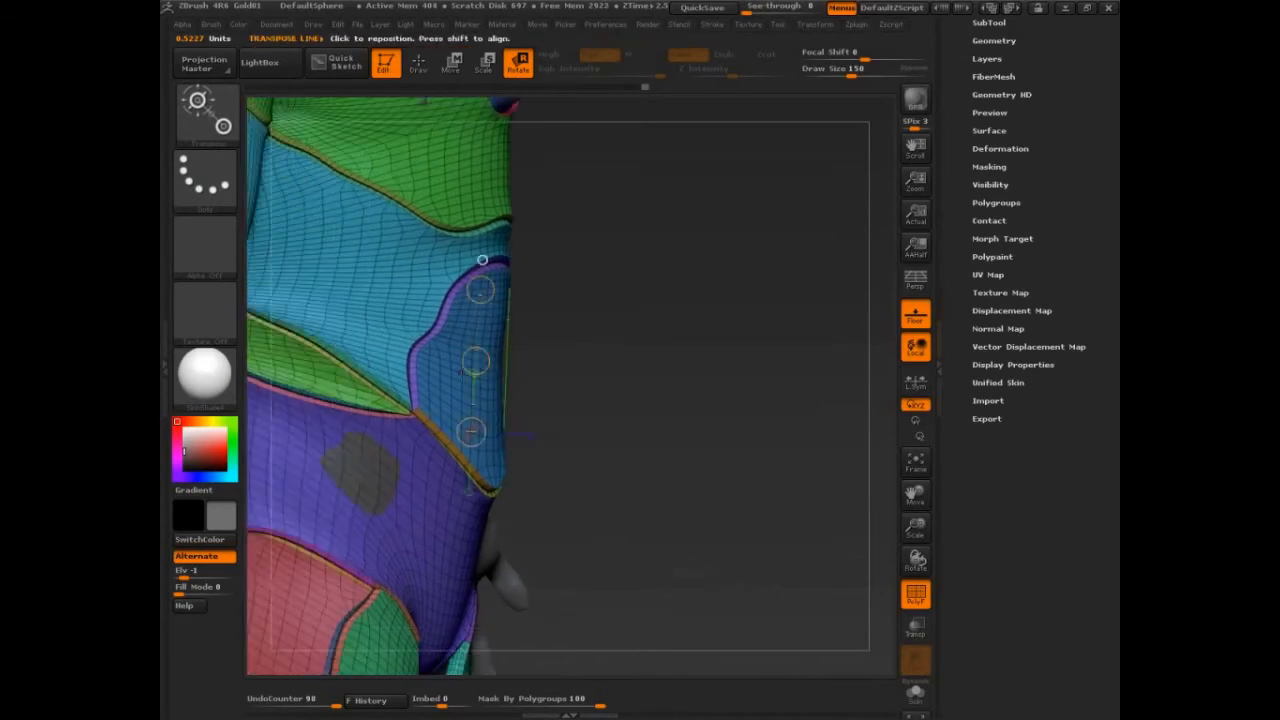
drag(438, 366, 568, 360)
key(w)
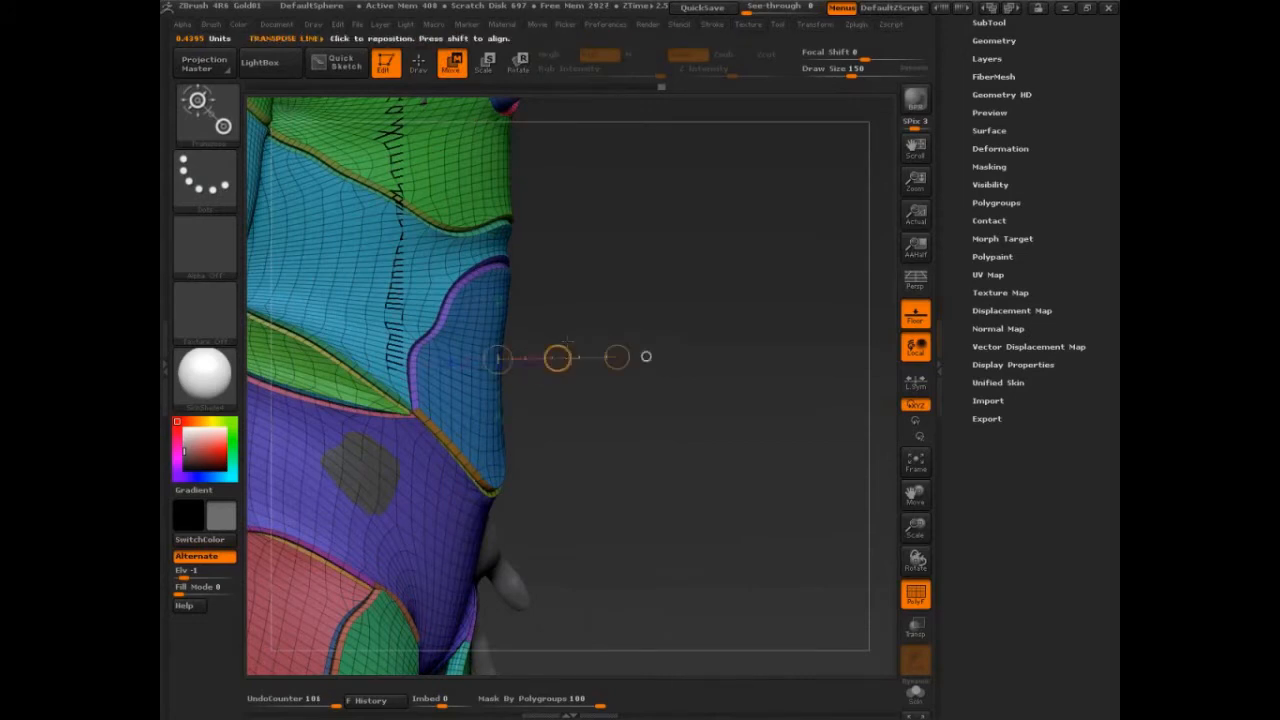
drag(662, 276, 705, 262)
ctrl+drag(726, 240, 727, 289)
alt+drag(727, 289, 795, 300)
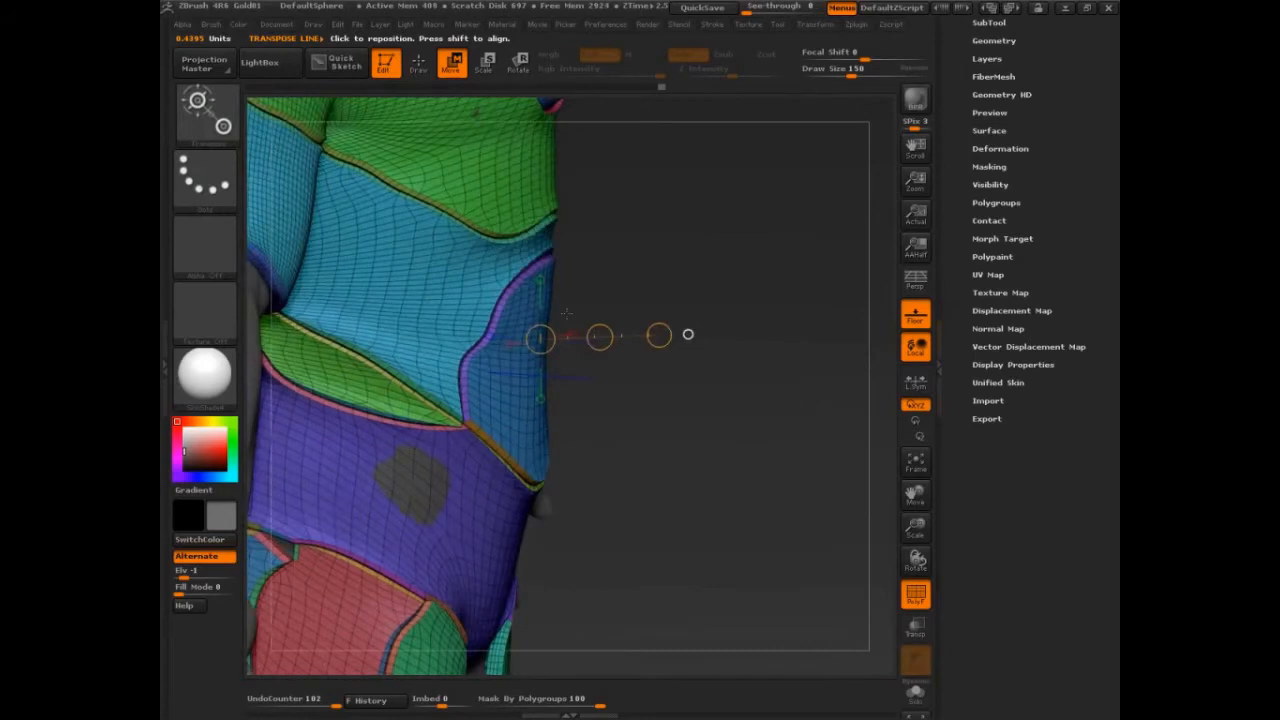
drag(566, 313, 410, 112)
drag(648, 338, 616, 298)
drag(789, 273, 708, 220)
key(shift+f)
drag(745, 320, 872, 240)
click(460, 422)
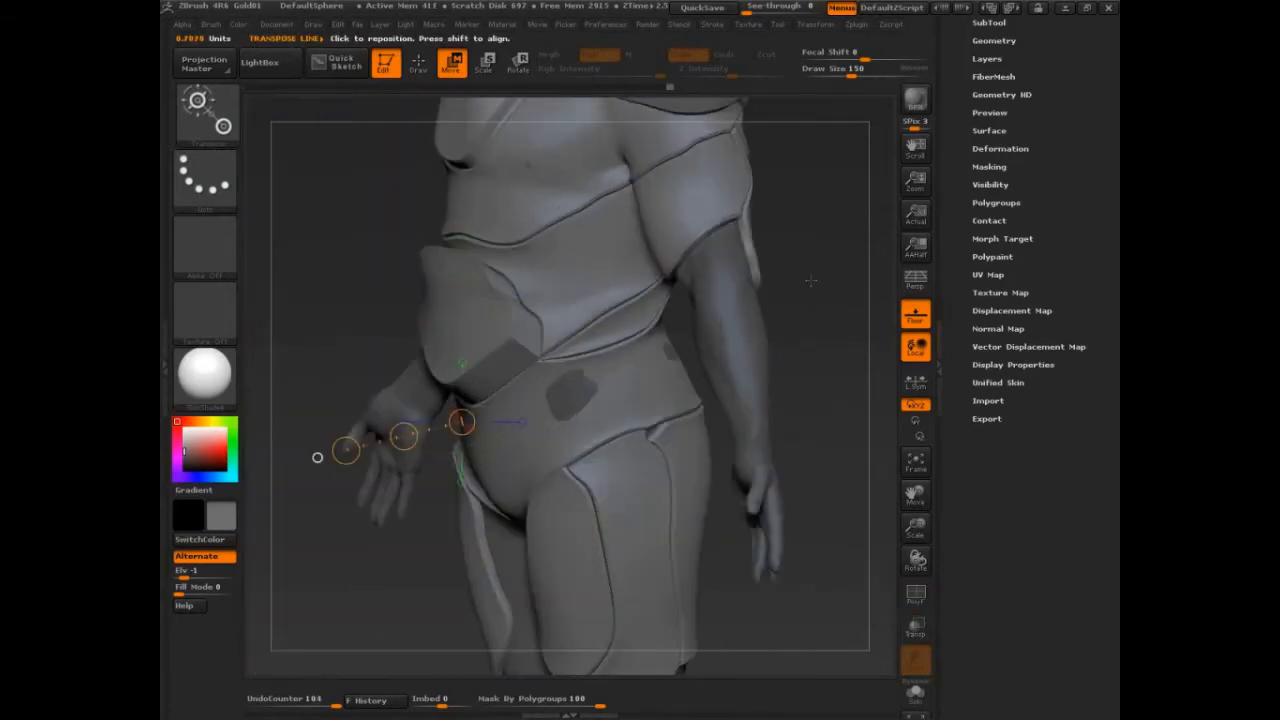
Switch to Draw mode and set the draw size to 200.
key(q)
key(s)
mouse_move(500, 418)
mouse_down()
mouse_move(517, 418)
mouse_move(466, 388)
mouse_up()
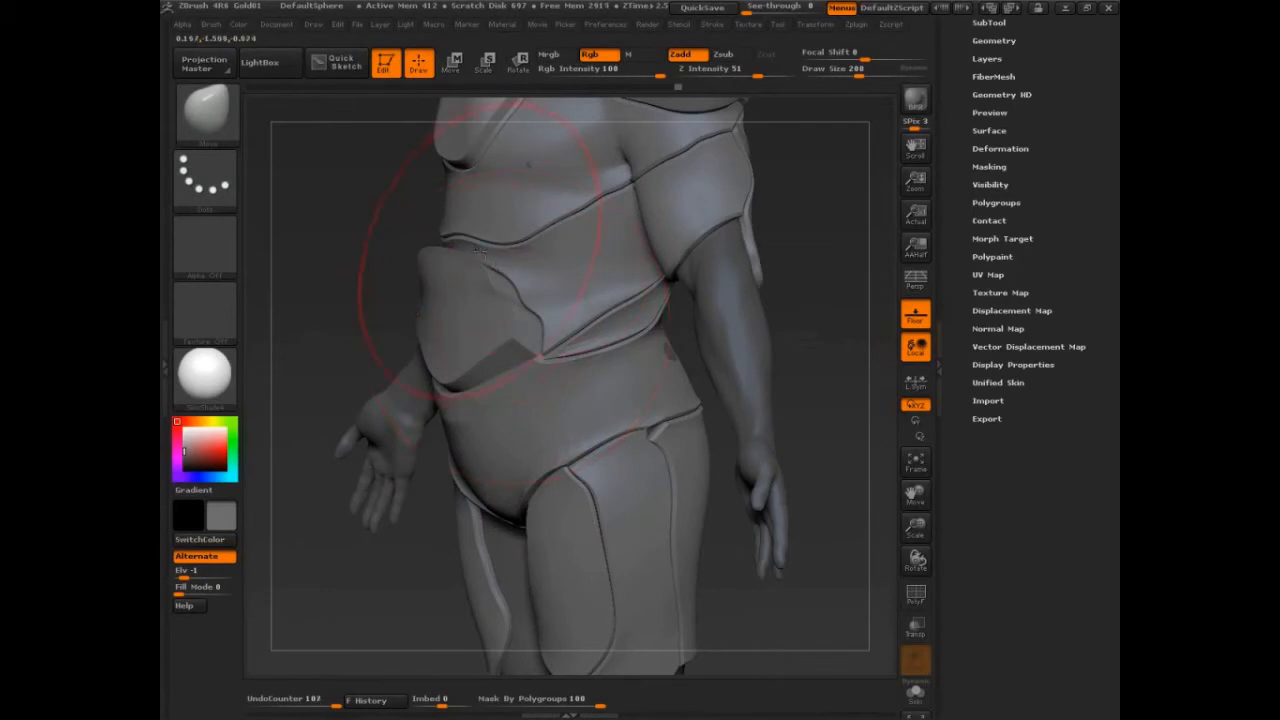
Orbit around the model to inspect the panelled armour from several angles.
drag(480, 252, 464, 234)
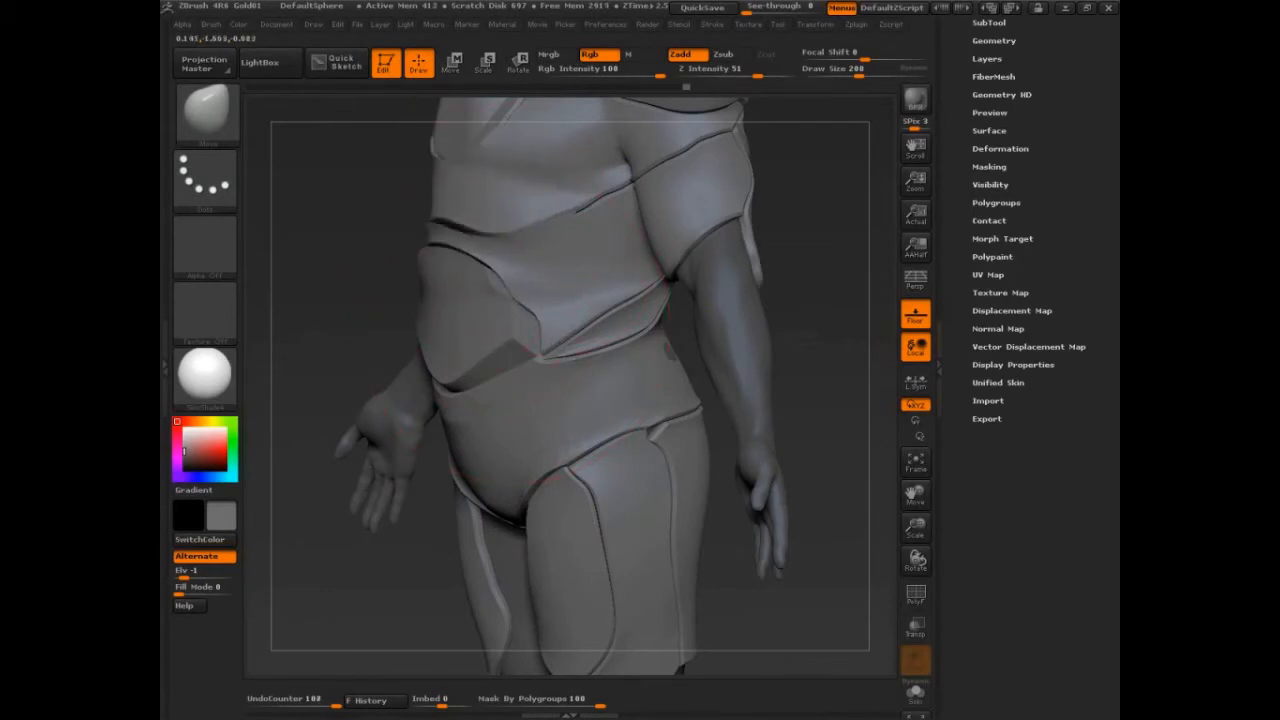
mouse_move(334, 320)
mouse_down()
mouse_move(535, 246)
mouse_move(677, 243)
mouse_move(692, 210)
mouse_up()
drag(570, 293, 581, 308)
drag(677, 317, 480, 305)
drag(580, 346, 584, 358)
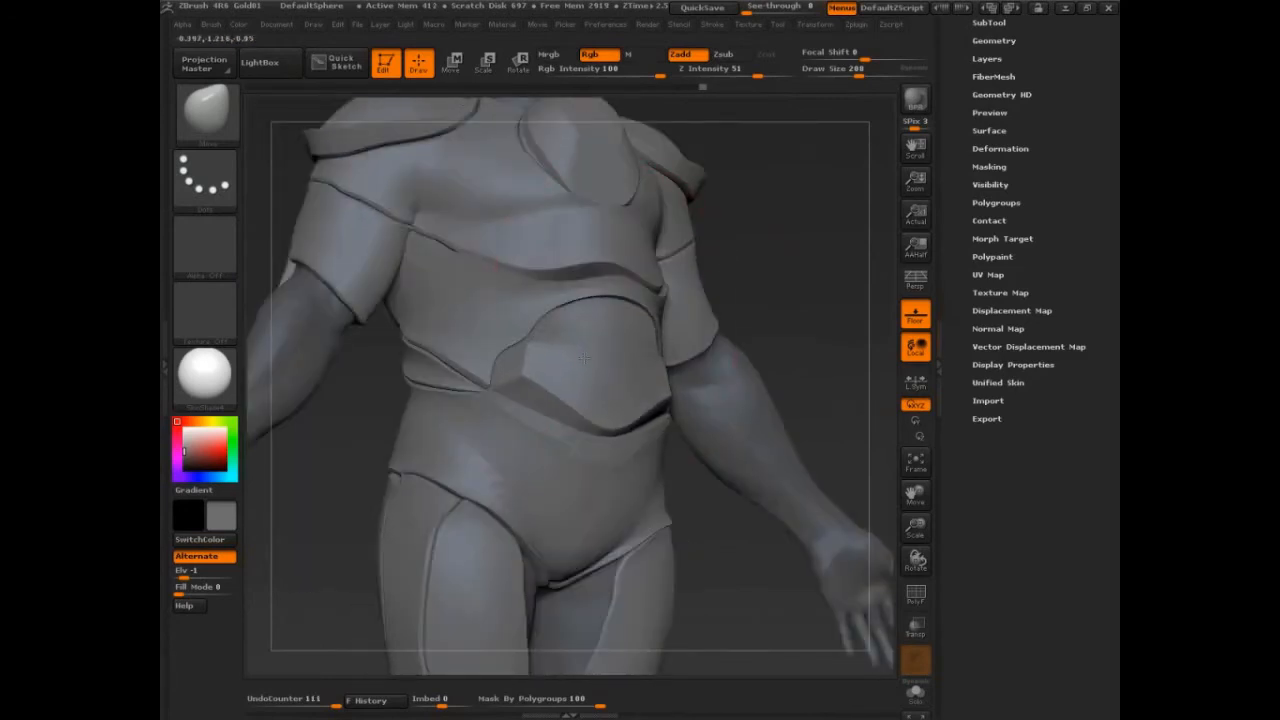
drag(788, 292, 580, 288)
drag(648, 383, 657, 394)
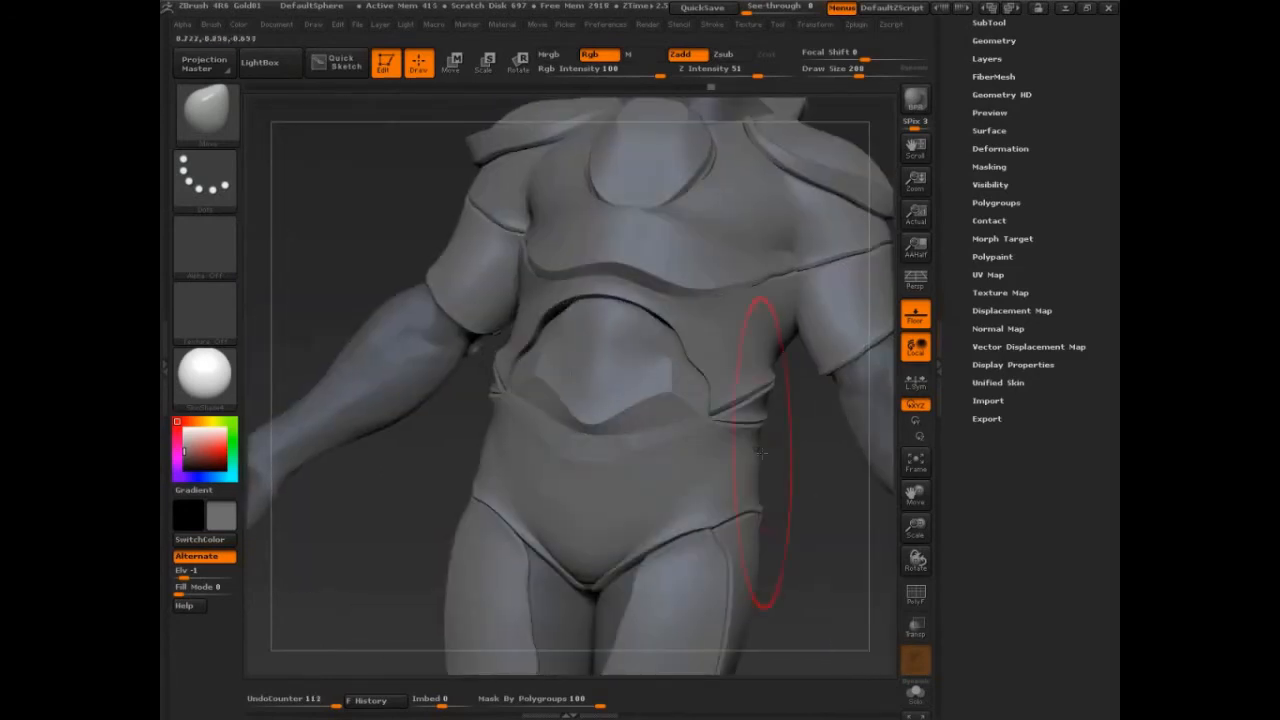
shift+drag(810, 518, 778, 510)
drag(636, 326, 634, 314)
drag(526, 240, 520, 226)
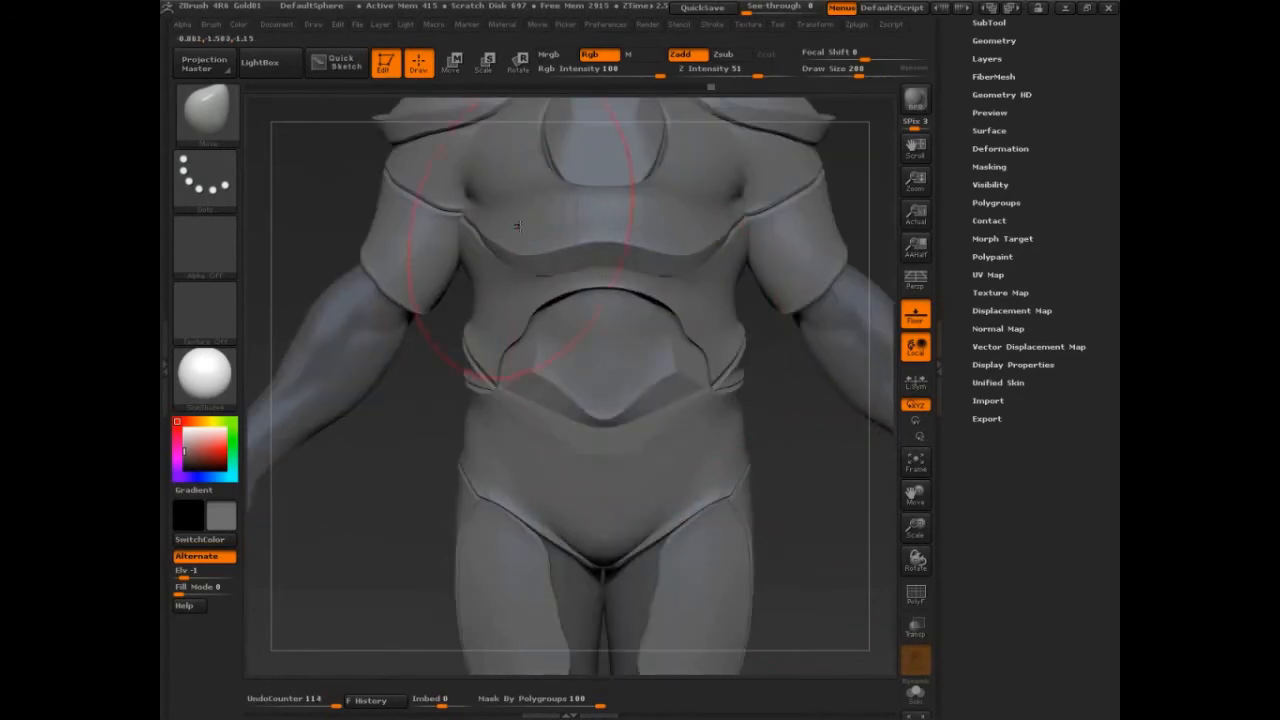
alt+drag(793, 492, 791, 384)
drag(506, 348, 509, 335)
drag(393, 504, 545, 500)
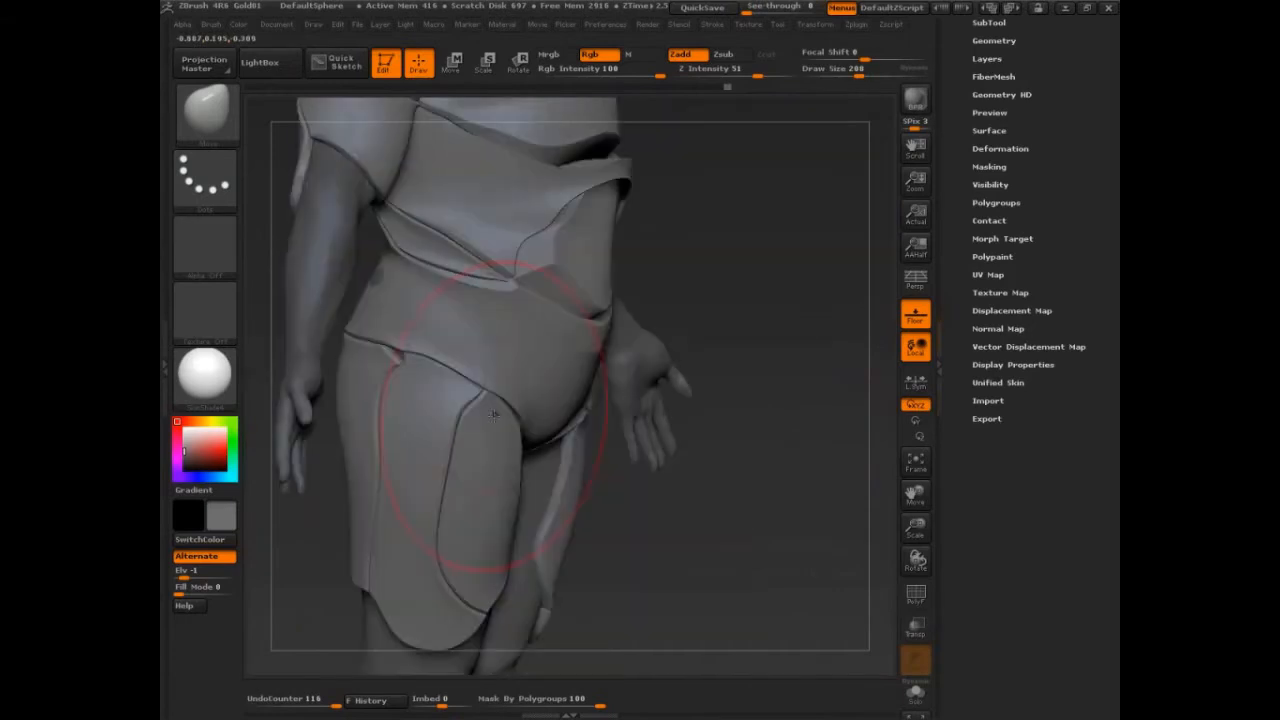
drag(491, 409, 487, 399)
drag(499, 512, 502, 544)
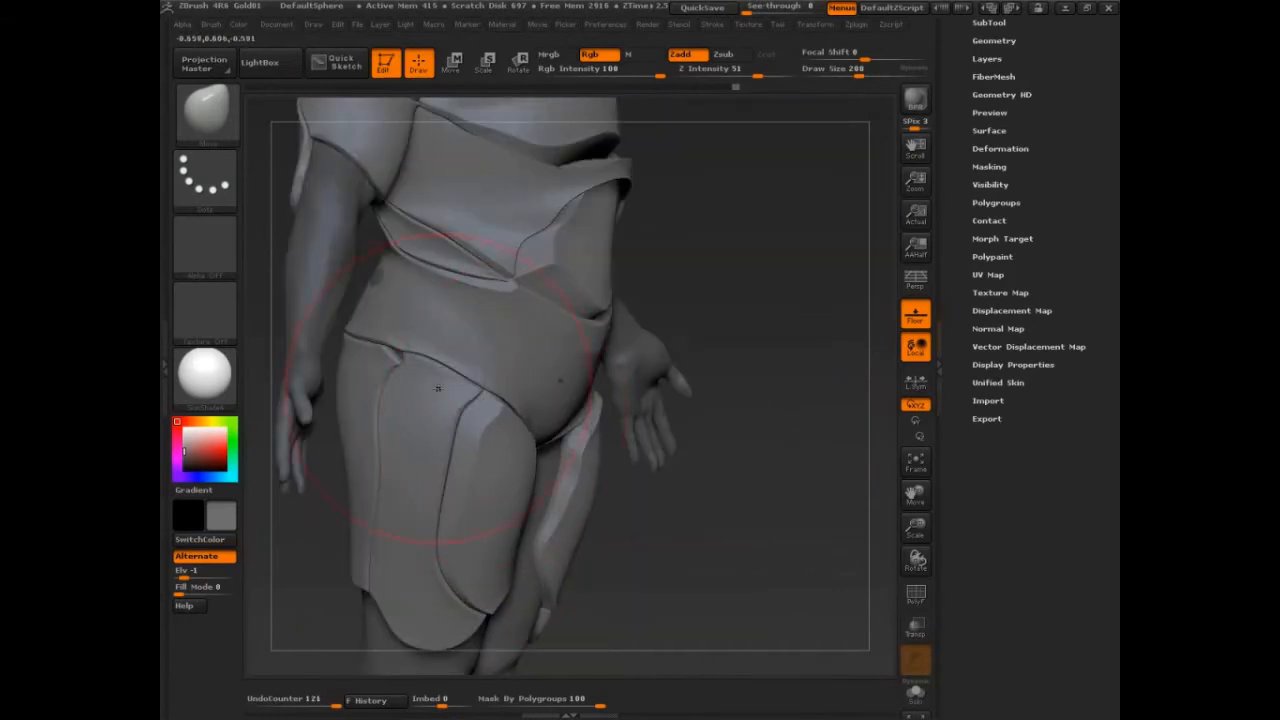
drag(832, 314, 758, 313)
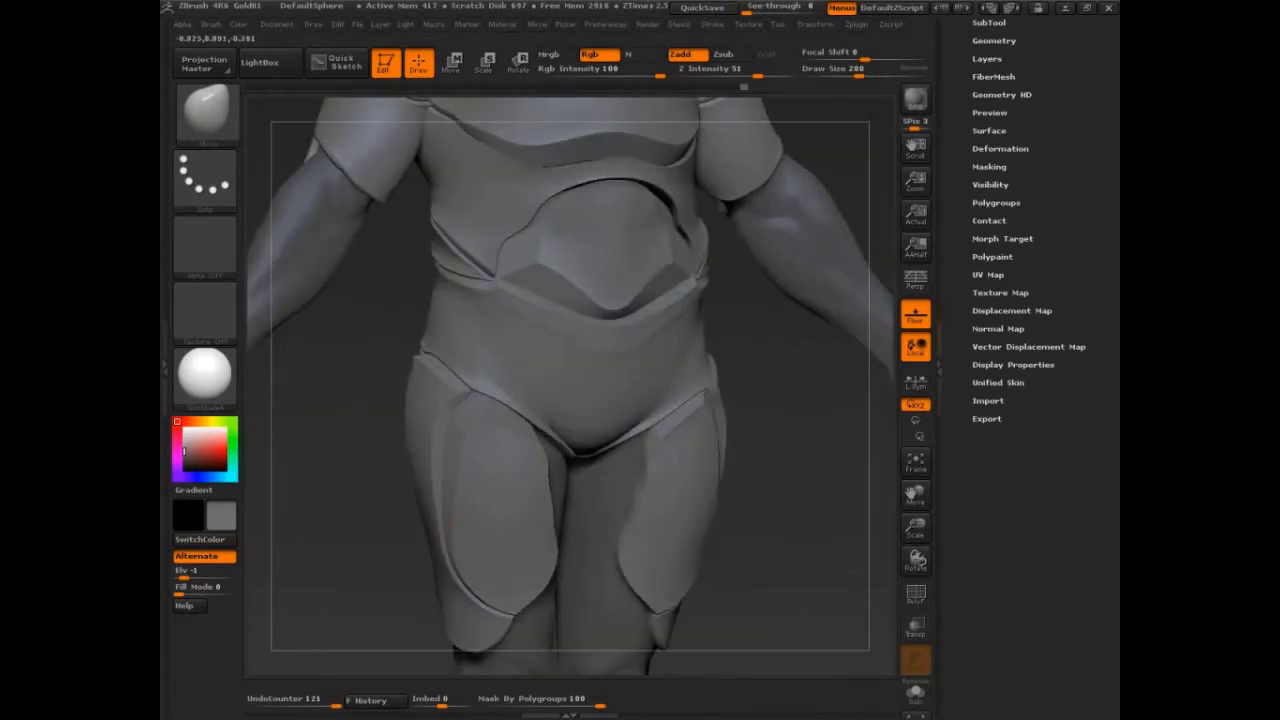
drag(420, 412, 426, 446)
mouse_move(366, 600)
mouse_down()
mouse_move(666, 538)
mouse_move(586, 314)
mouse_up()
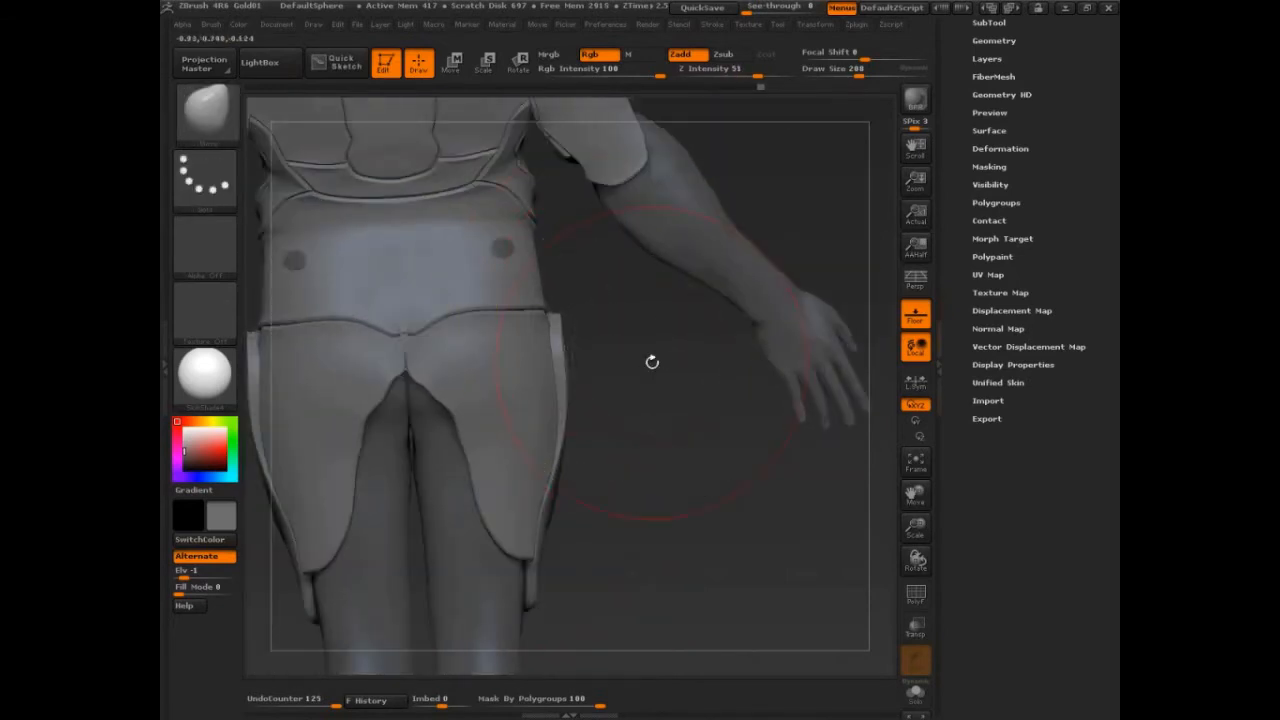
drag(652, 362, 656, 474)
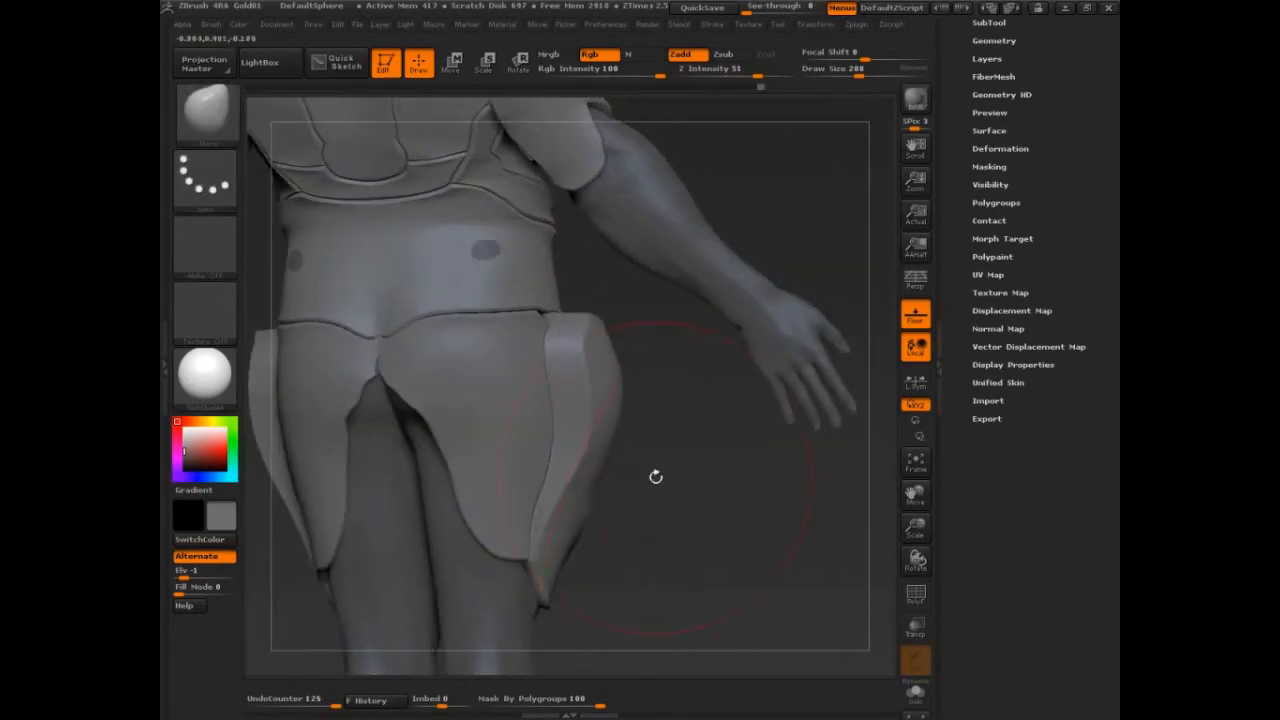
drag(737, 497, 580, 425)
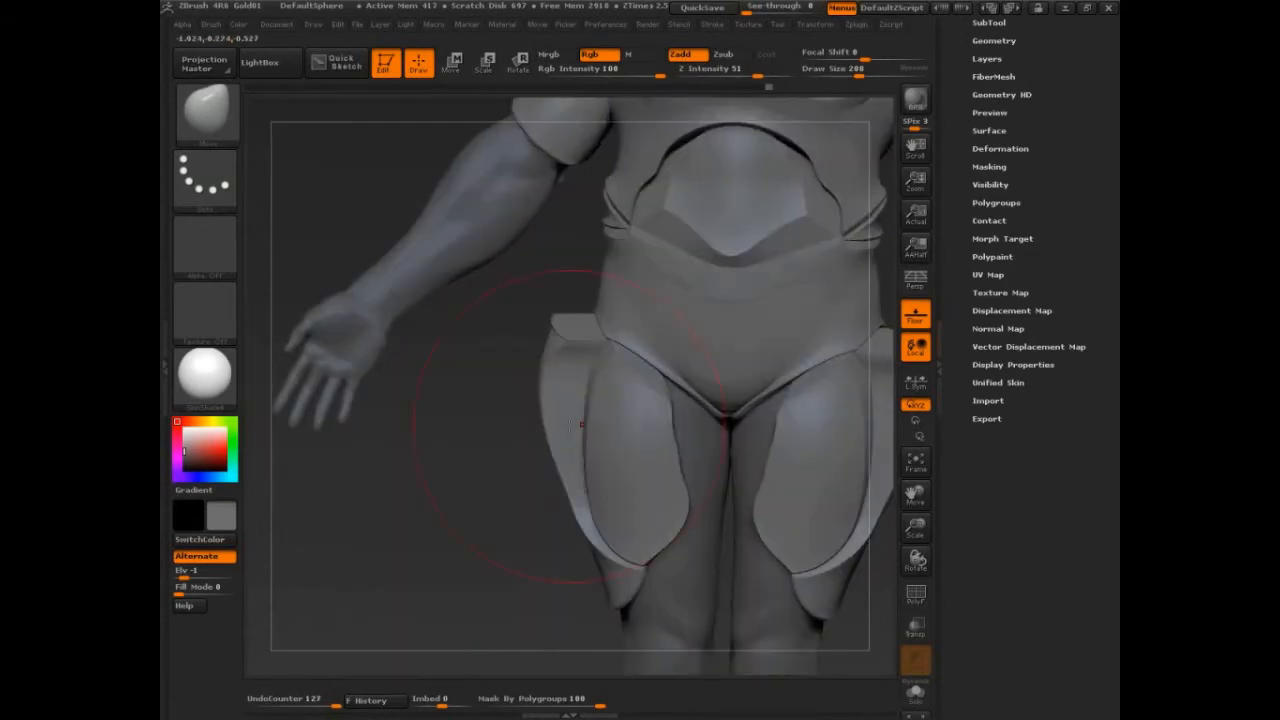
drag(474, 470, 466, 523)
drag(586, 445, 560, 448)
drag(474, 463, 528, 484)
mouse_move(563, 404)
mouse_down()
mouse_move(551, 408)
mouse_move(550, 454)
mouse_up()
drag(564, 484, 555, 488)
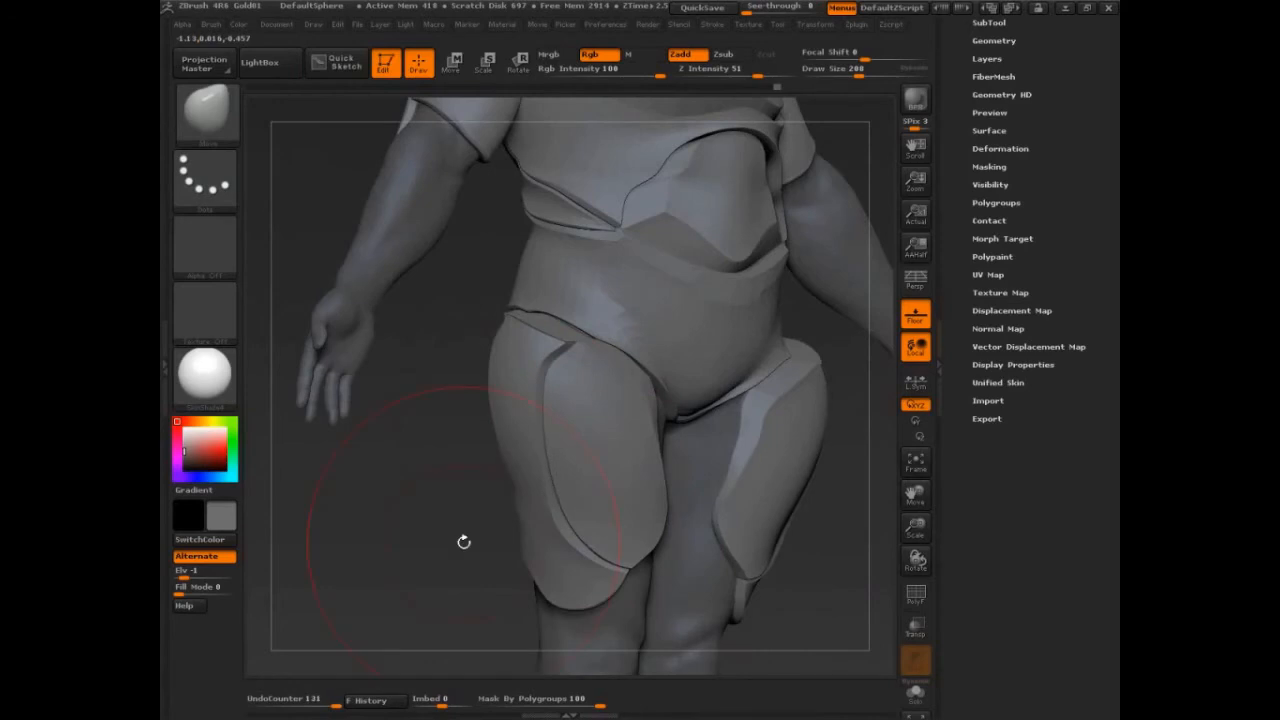
drag(464, 542, 418, 548)
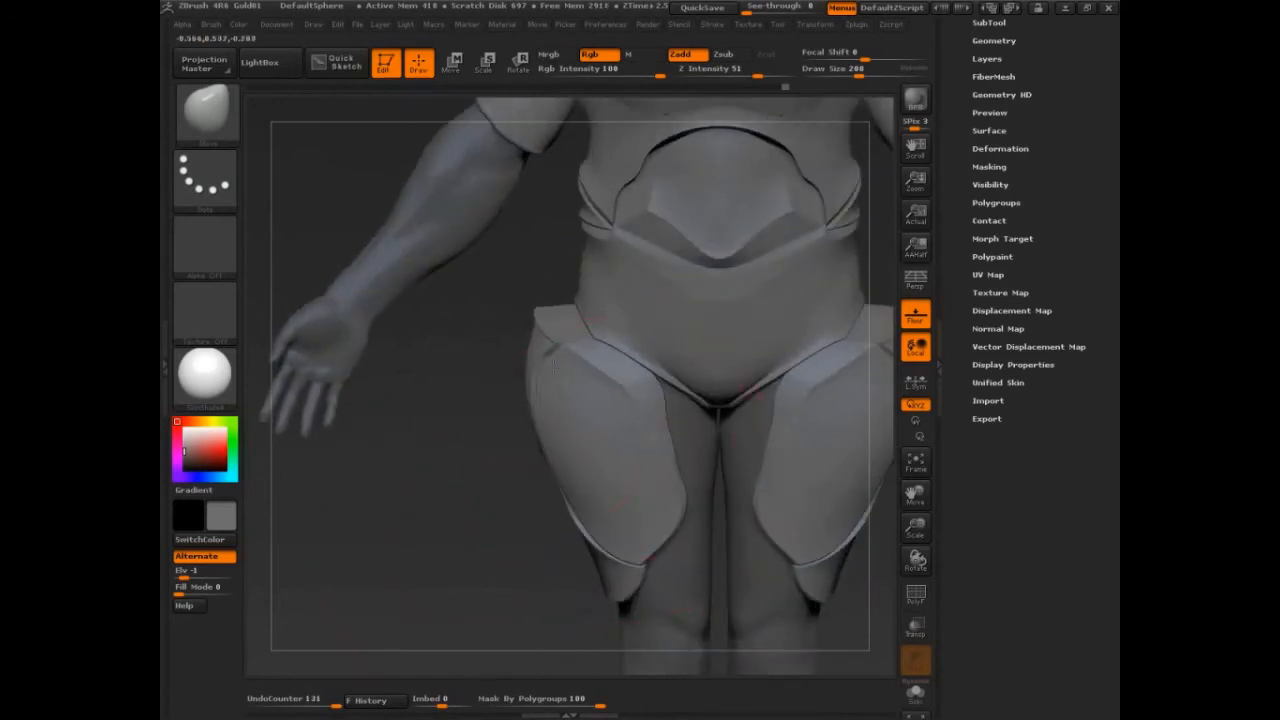
mouse_move(553, 363)
mouse_down()
mouse_move(431, 394)
mouse_move(454, 474)
mouse_up()
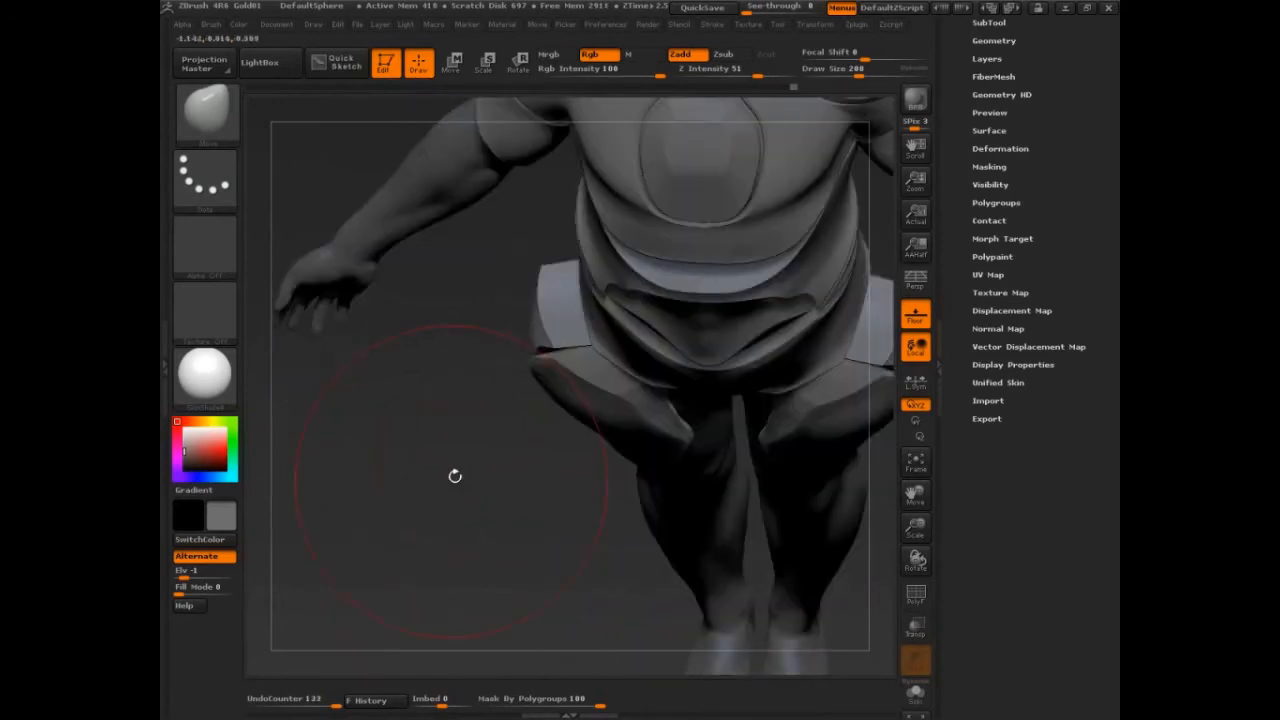
drag(543, 398, 514, 422)
mouse_move(537, 330)
mouse_down()
mouse_move(508, 338)
mouse_move(497, 360)
mouse_up()
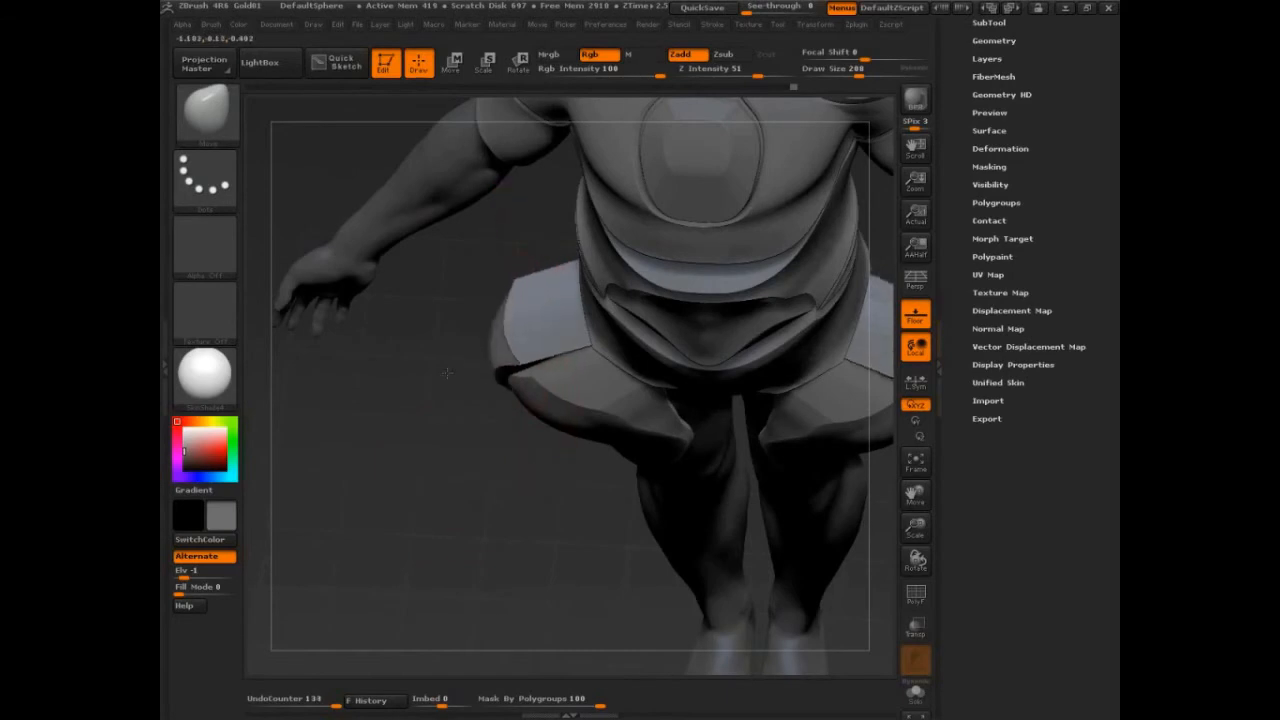
Show polygroups, place a transpose line on the hip flap and try scaling it with local symmetry turned on.
key(shift+f)
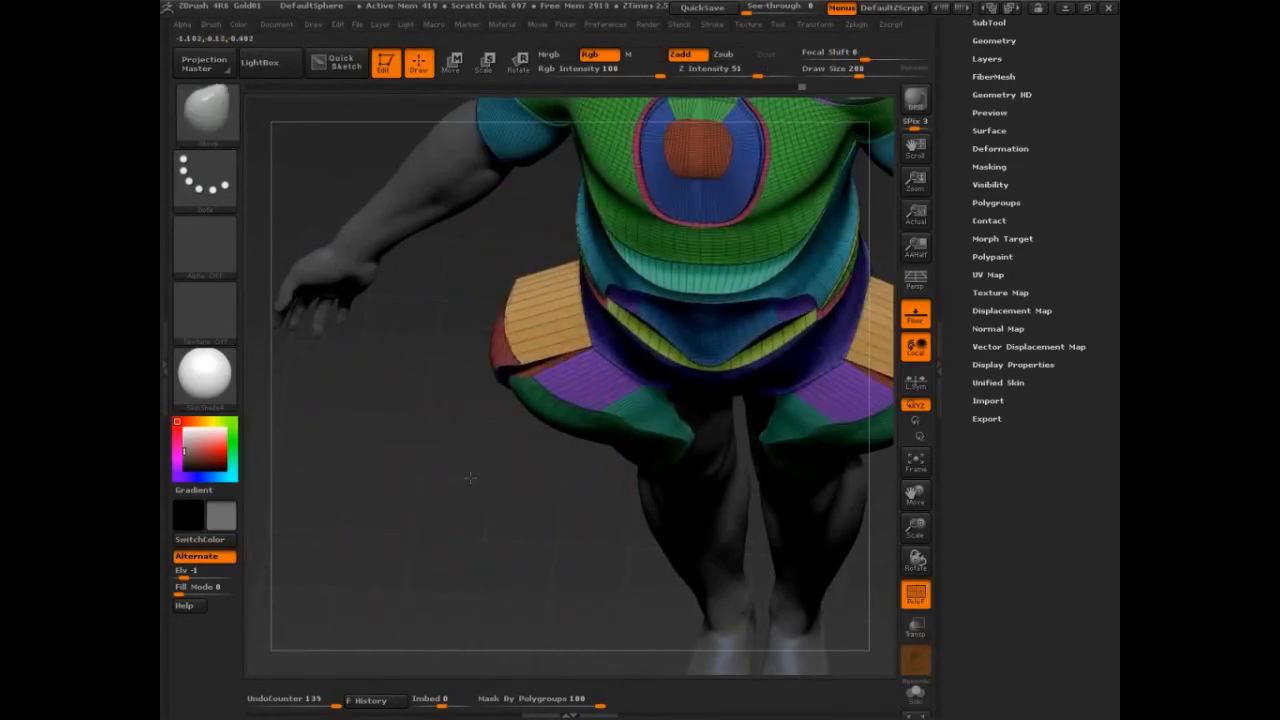
drag(469, 478, 340, 345)
key(w)
drag(637, 177, 593, 268)
key(ctrl+z)
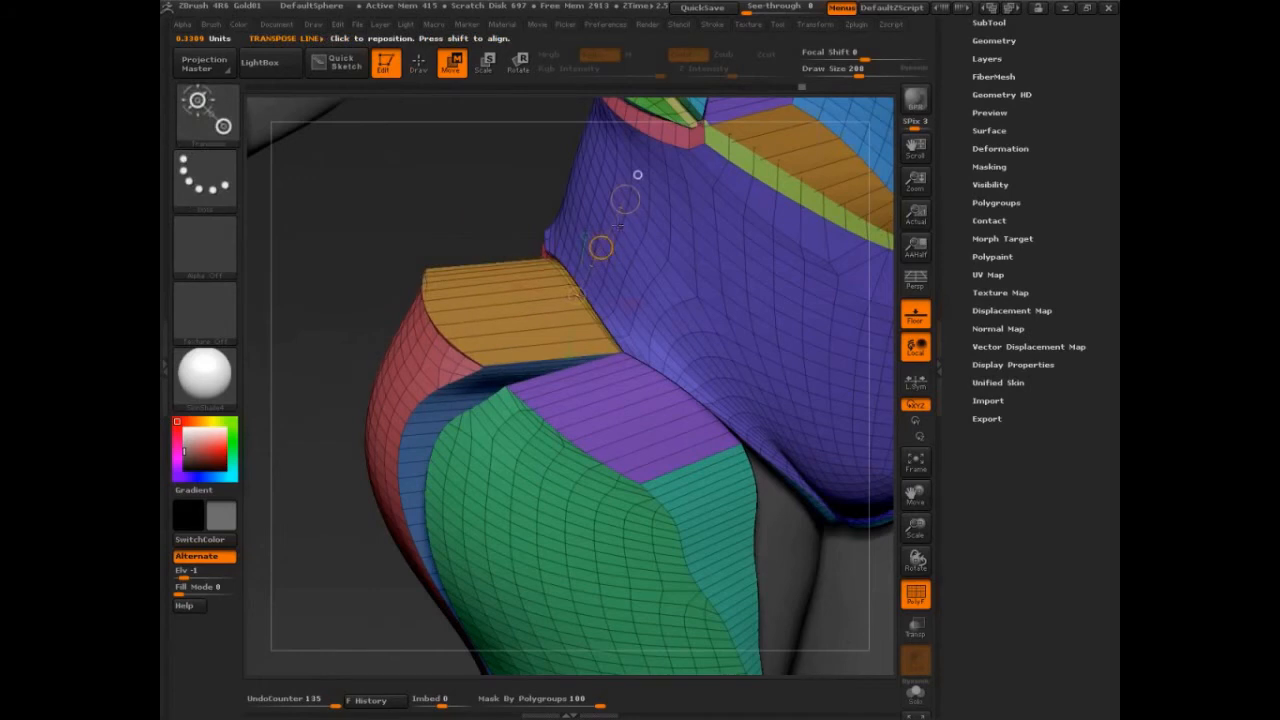
click(486, 64)
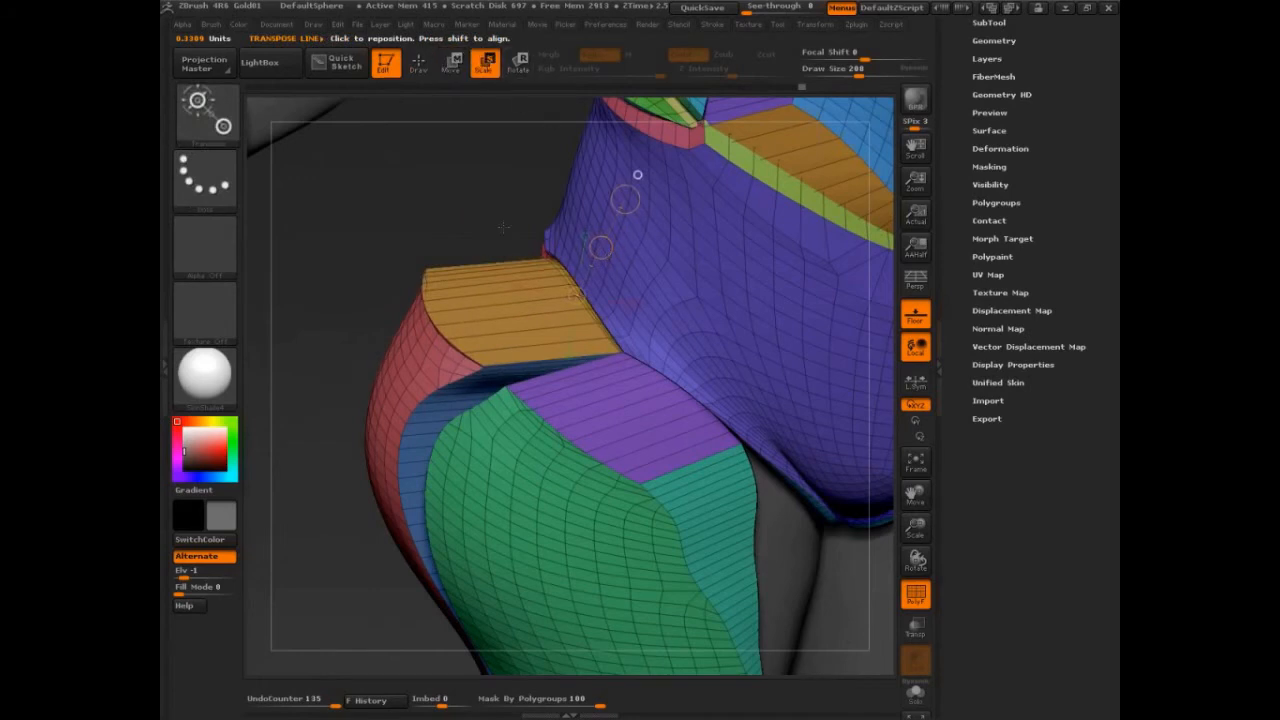
drag(503, 228, 512, 248)
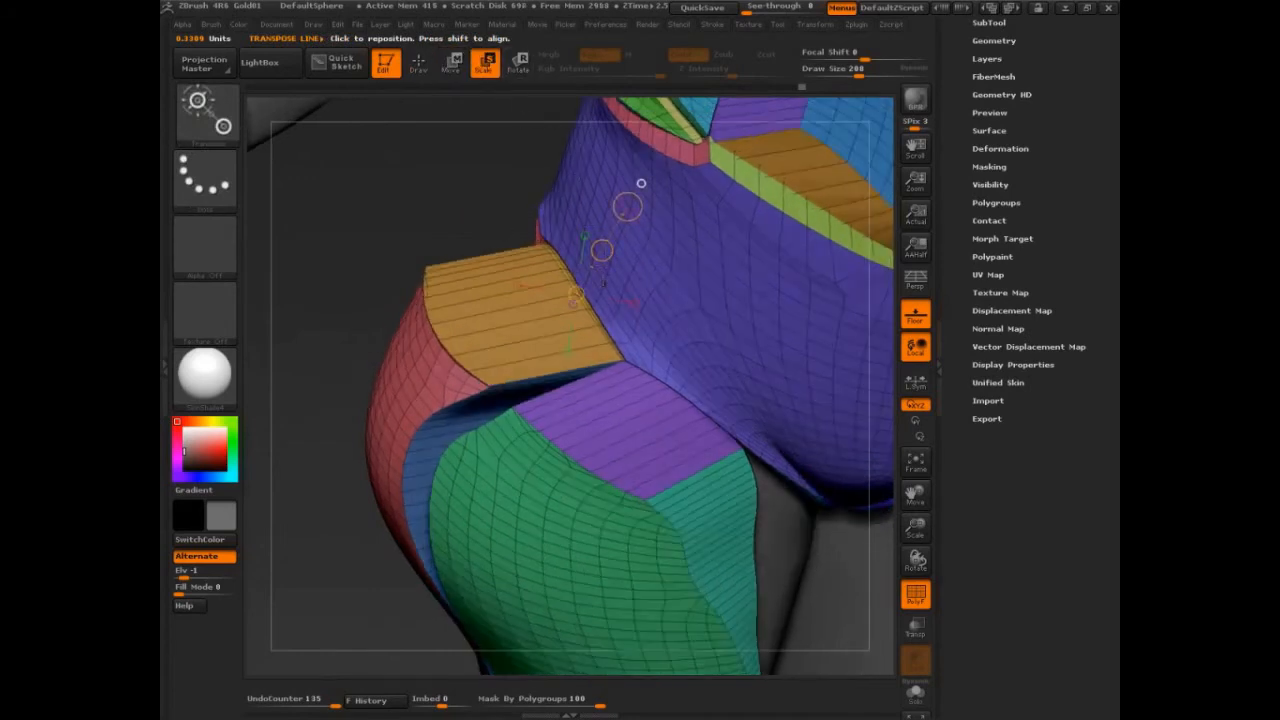
drag(602, 250, 808, 375)
click(917, 383)
drag(600, 251, 620, 219)
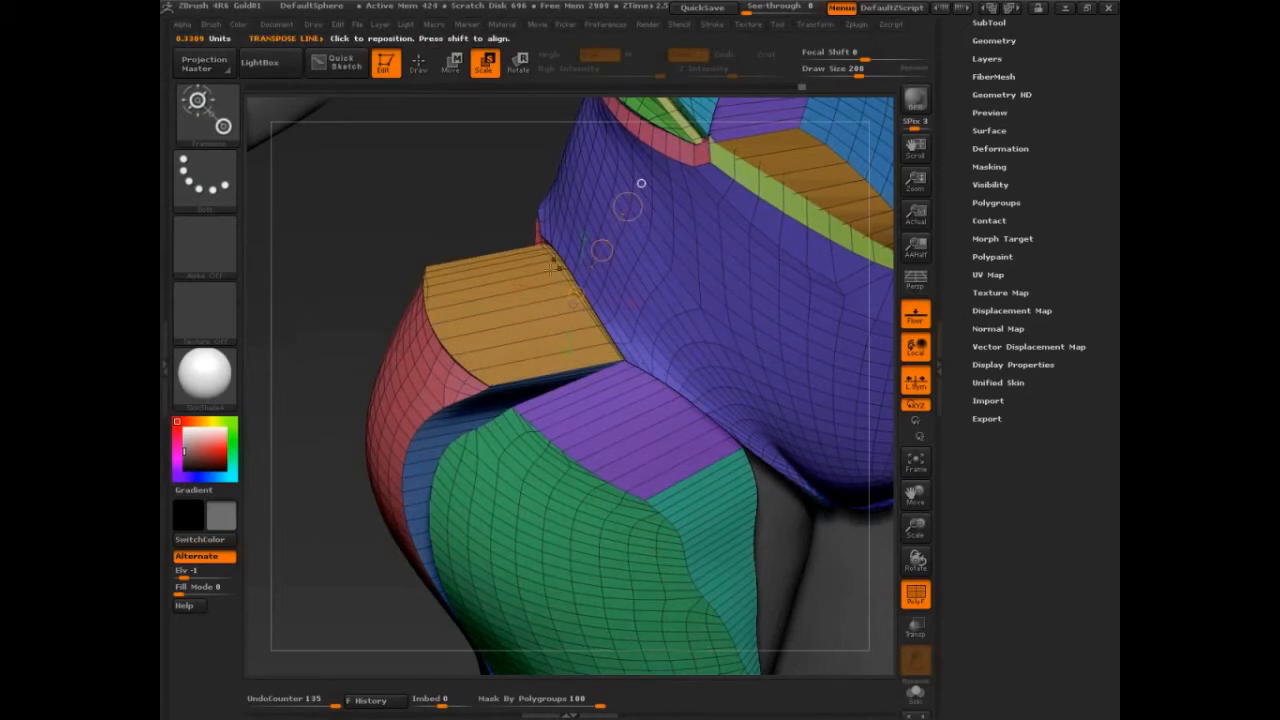
Isolate the orange hip flap polygroup to inspect it and show all geometry again.
key(q)
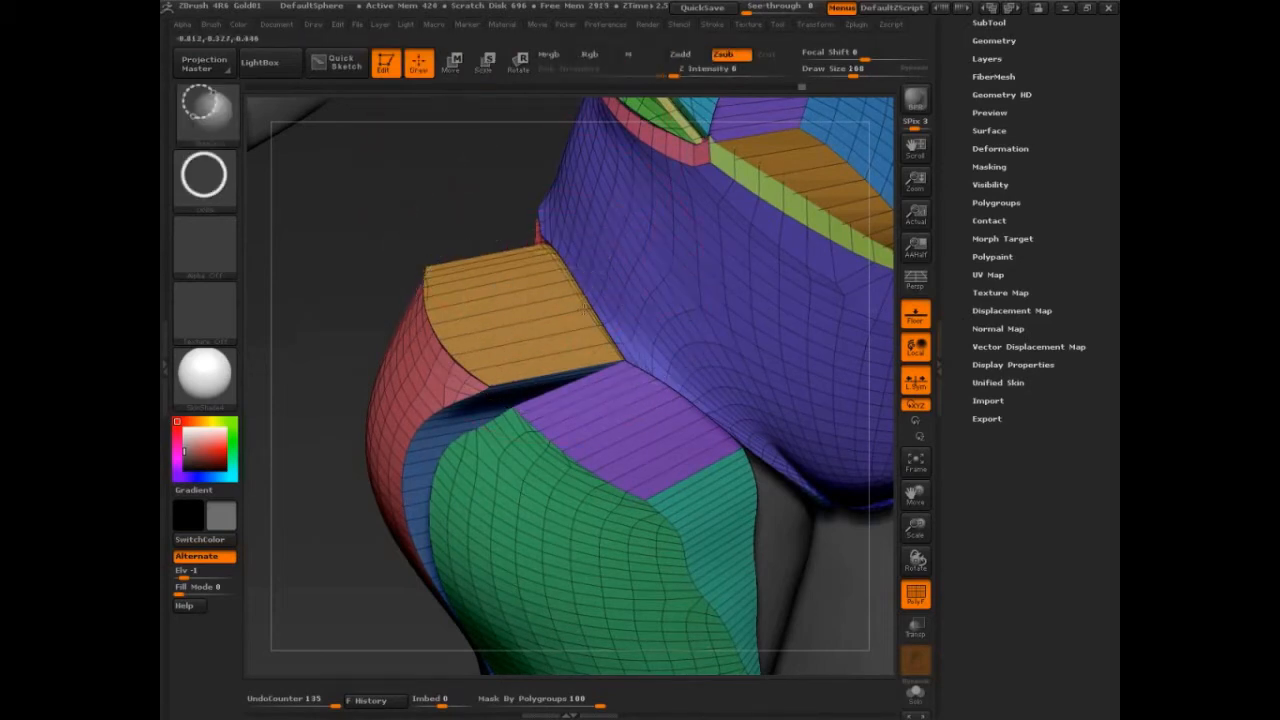
ctrl+shift+click(520, 330)
mouse_move(465, 465)
mouse_down()
mouse_move(763, 360)
mouse_move(523, 443)
mouse_up()
key(ctrl+shift)
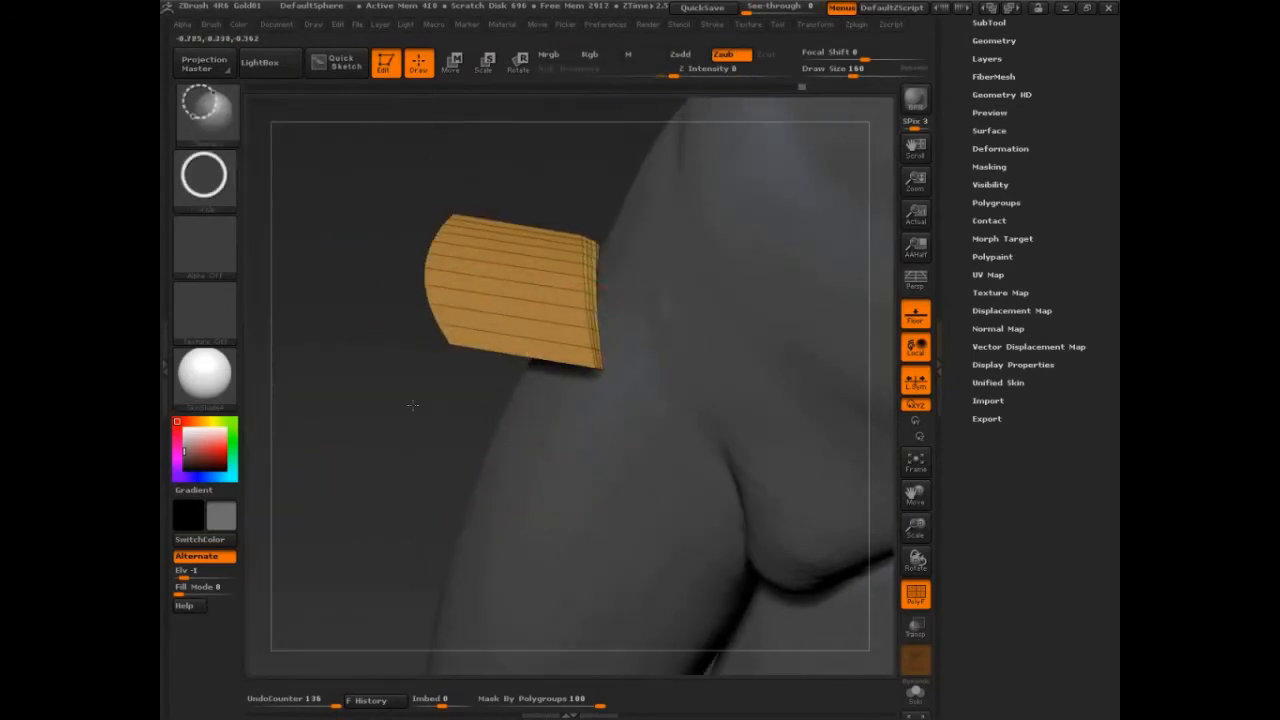
ctrl+shift+click(412, 405)
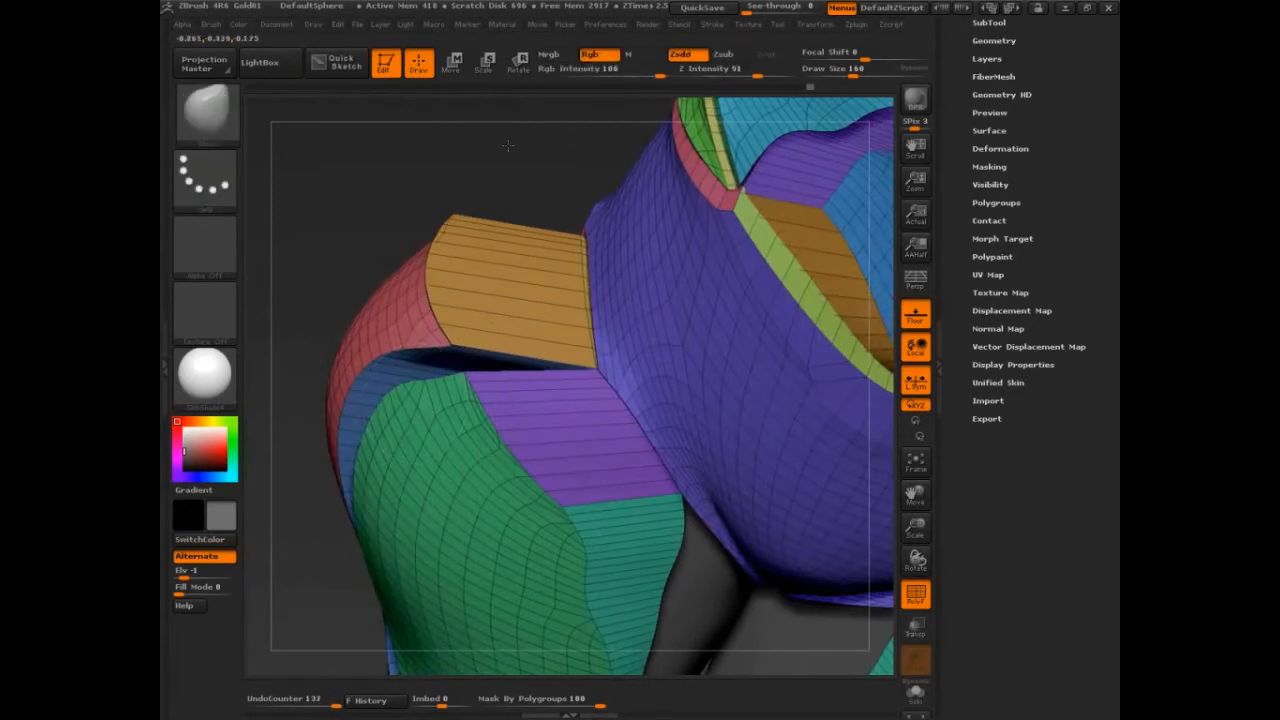
Scale the hip flap along two axes with Transpose Scale.
key(e)
drag(508, 145, 580, 185)
ctrl+click(583, 305)
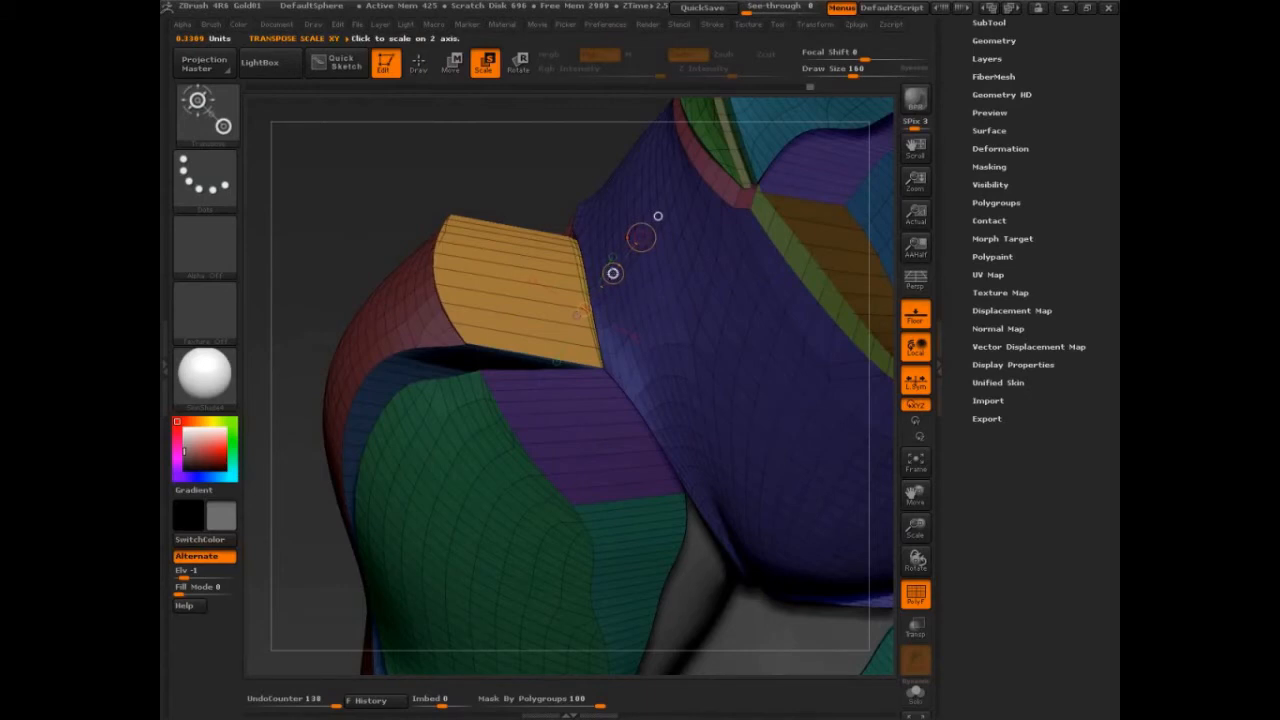
drag(612, 272, 596, 277)
Try moving the hip flap along a new transpose line and undo the move.
key(w)
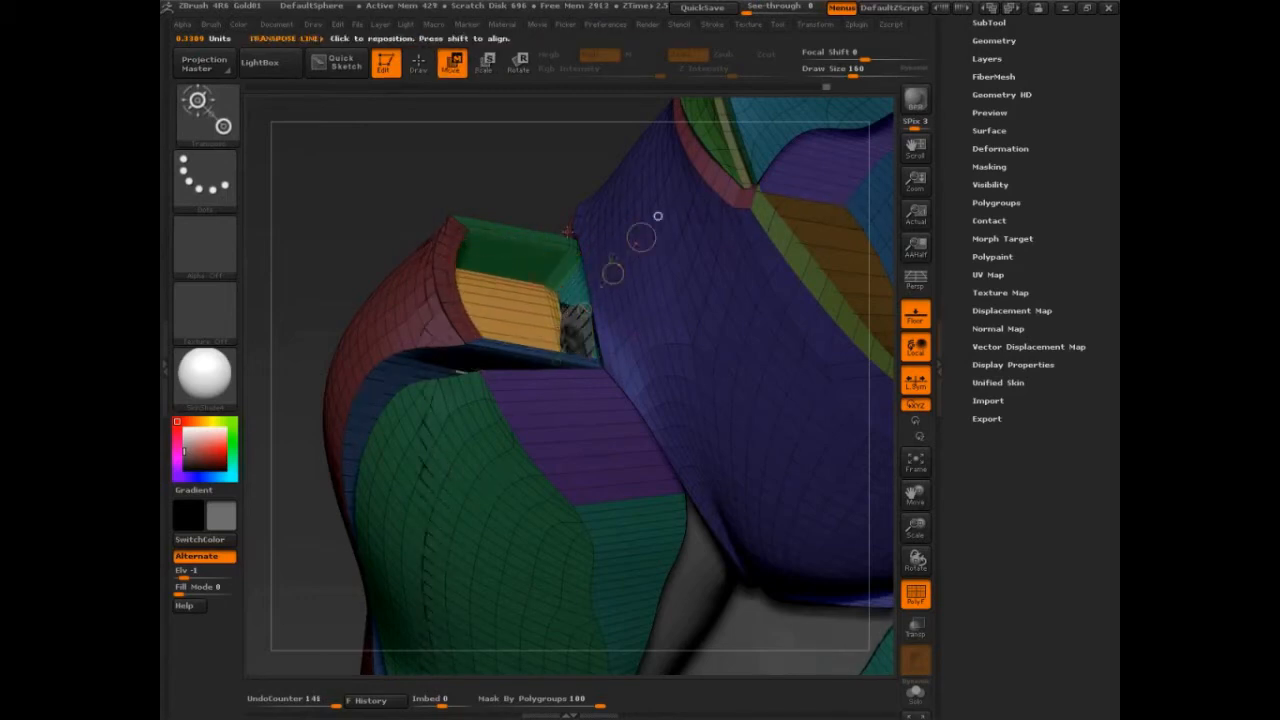
key(shift+f)
drag(559, 169, 604, 220)
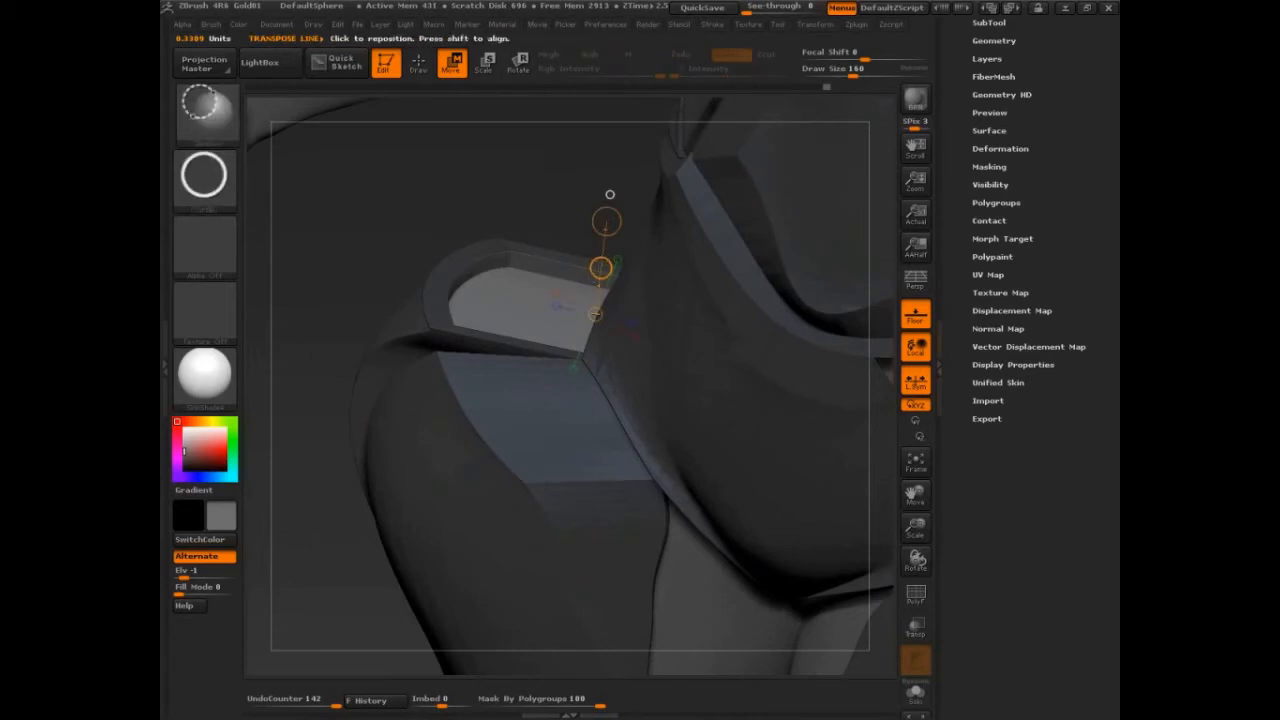
ctrl+drag(600, 270, 595, 315)
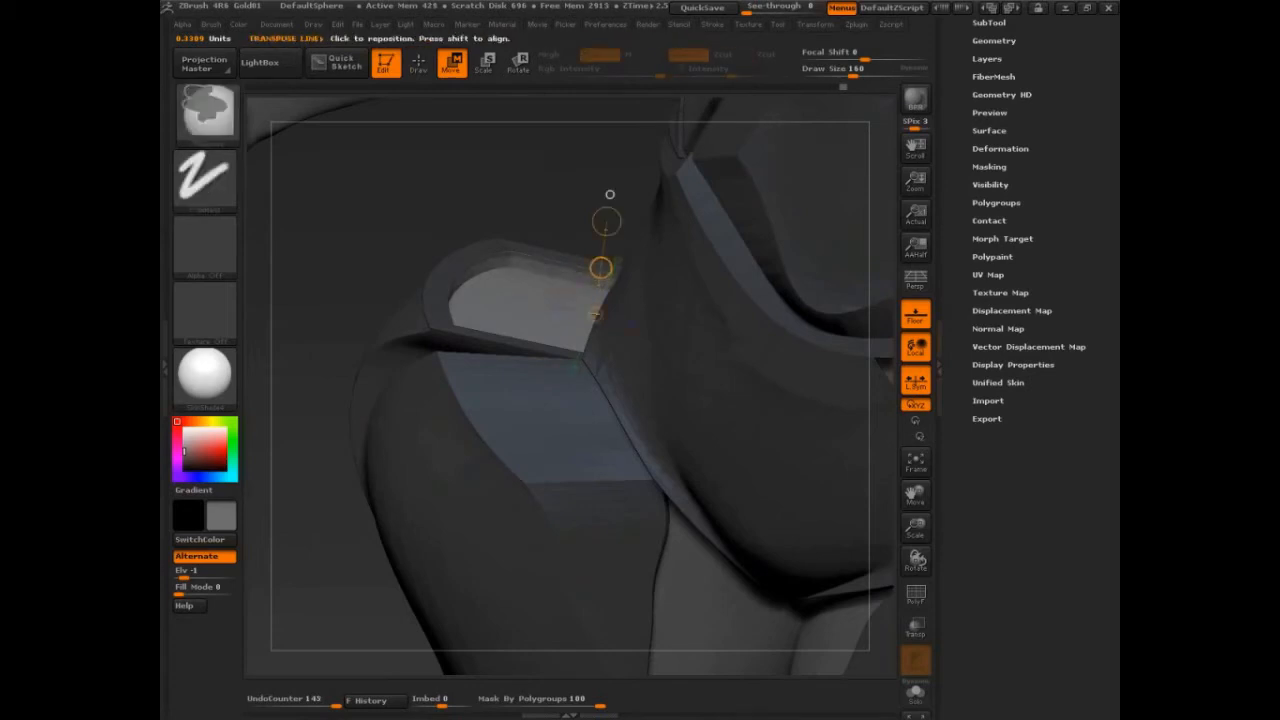
key(ctrl+z)
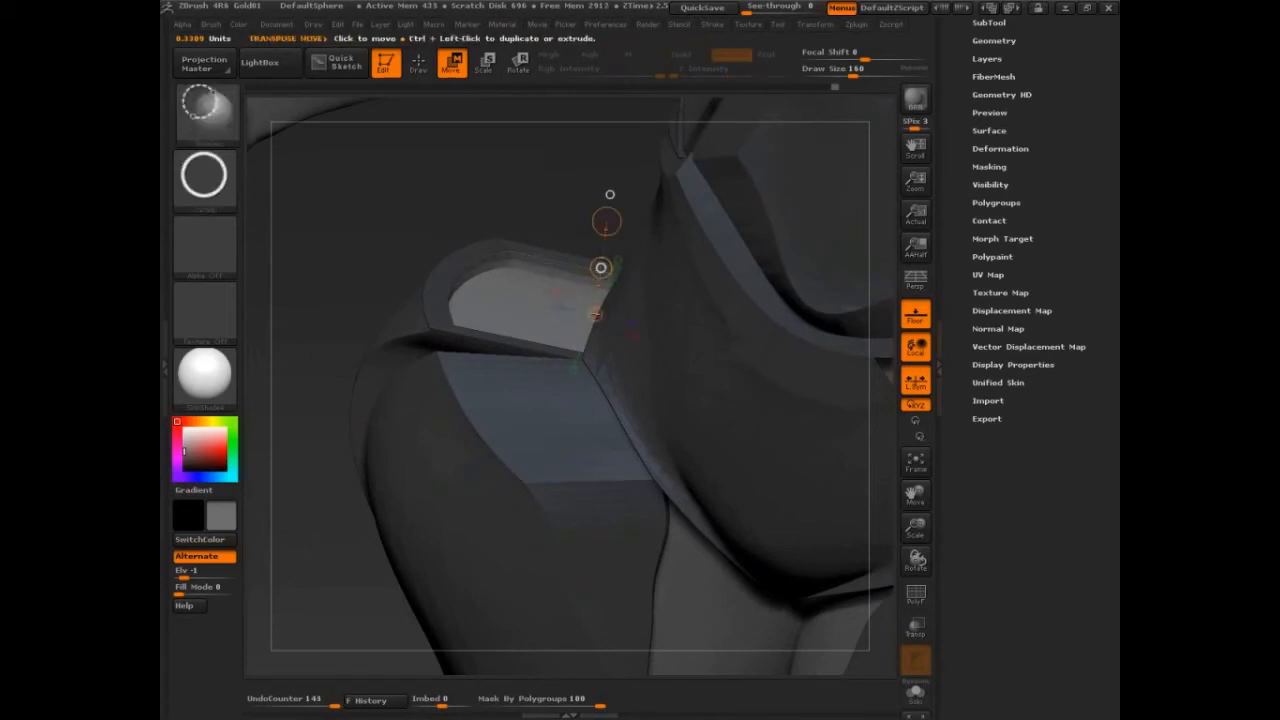
Nudge the hip flap into place with Transpose Move and show polygroups while adjusting it.
mouse_move(601, 268)
ctrl+mouse_down()
mouse_move(600, 284)
mouse_move(599, 257)
ctrl+mouse_up()
key(shift+f)
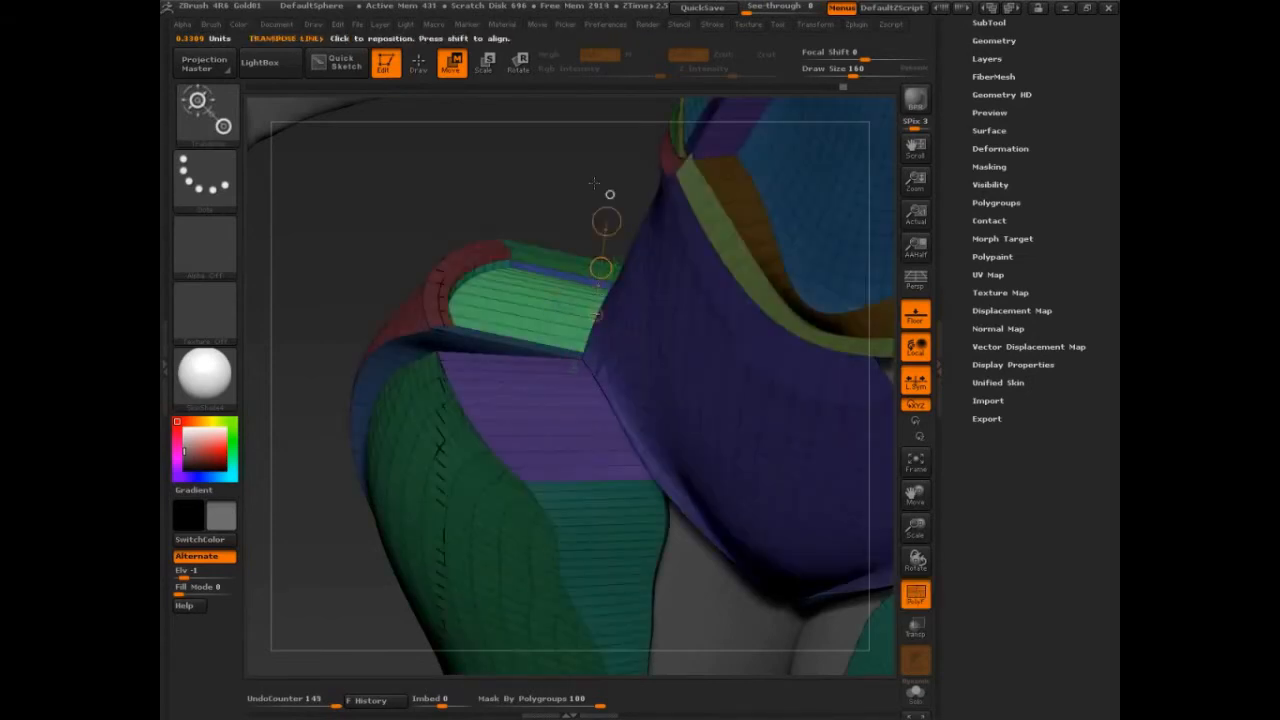
drag(594, 183, 632, 190)
drag(634, 281, 633, 285)
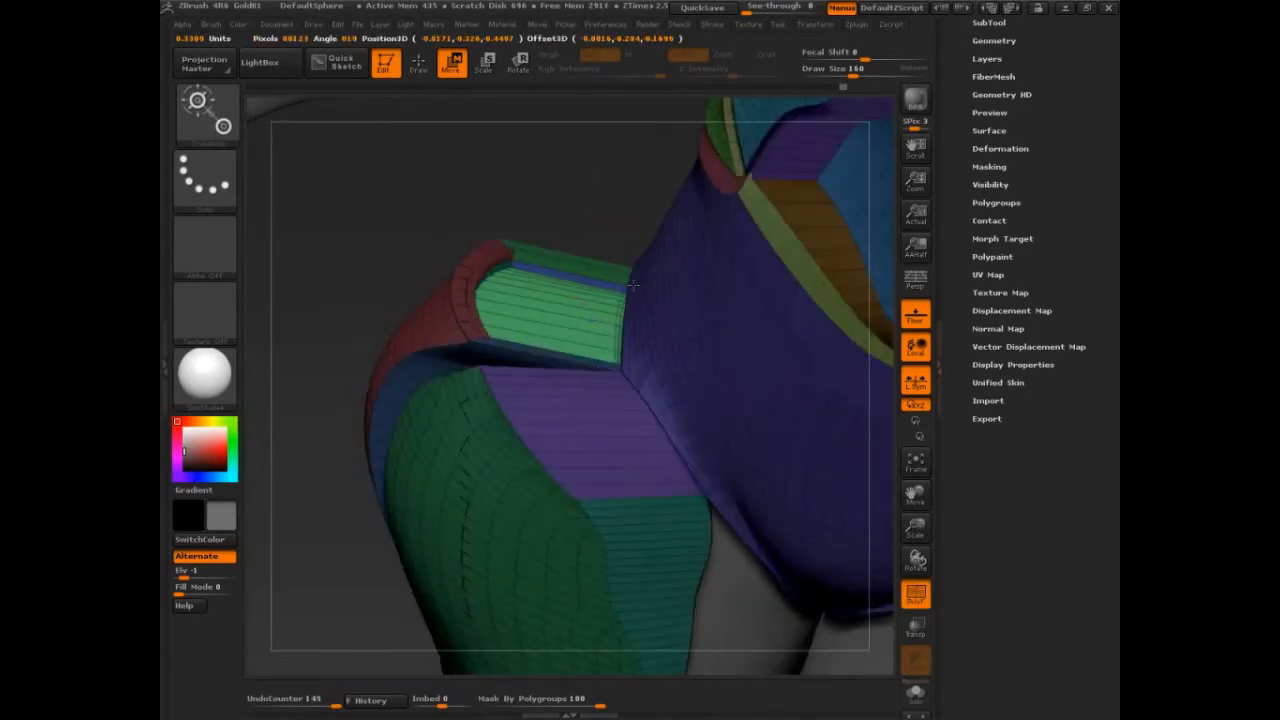
Pick a Move-type brush from the brush palette, reshape the hip flap's edge with it, and hide polygroups.
click(210, 24)
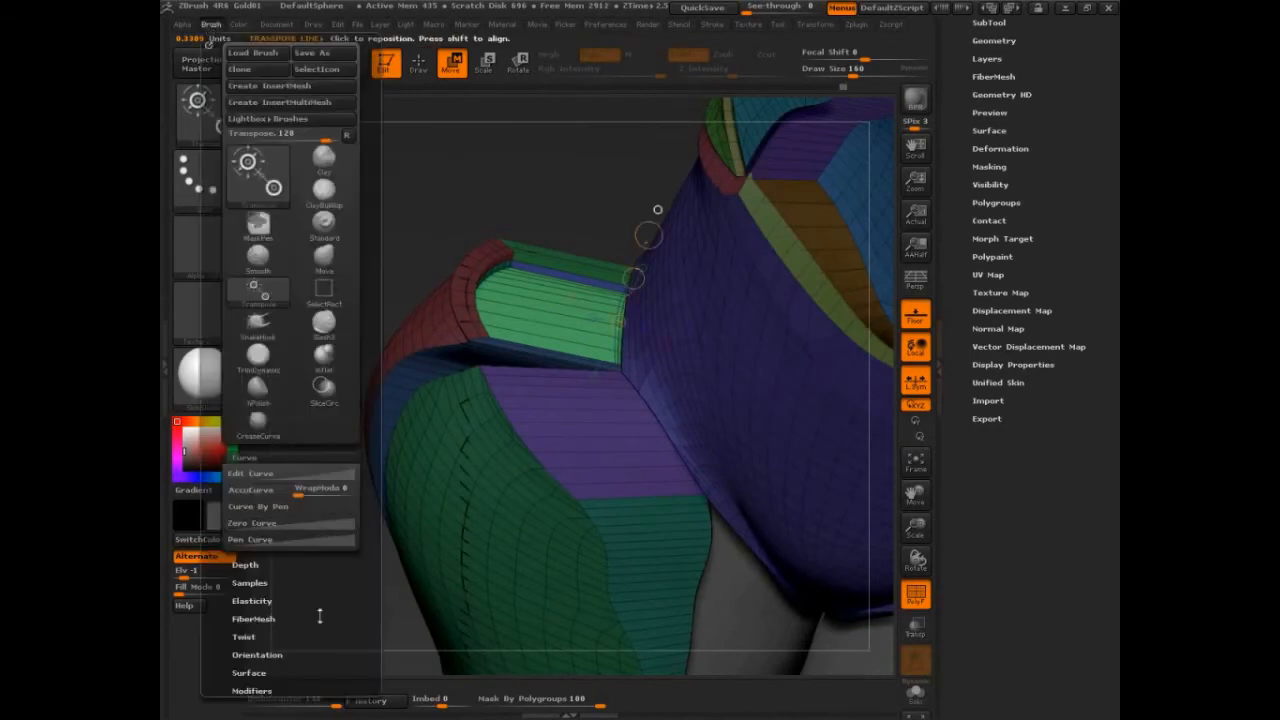
mouse_move(320, 617)
mouse_down()
mouse_move(274, 400)
mouse_move(277, 289)
mouse_up()
click(275, 403)
click(232, 218)
drag(634, 279, 591, 407)
mouse_move(592, 188)
mouse_down()
mouse_move(577, 310)
mouse_move(536, 162)
mouse_up()
key(q)
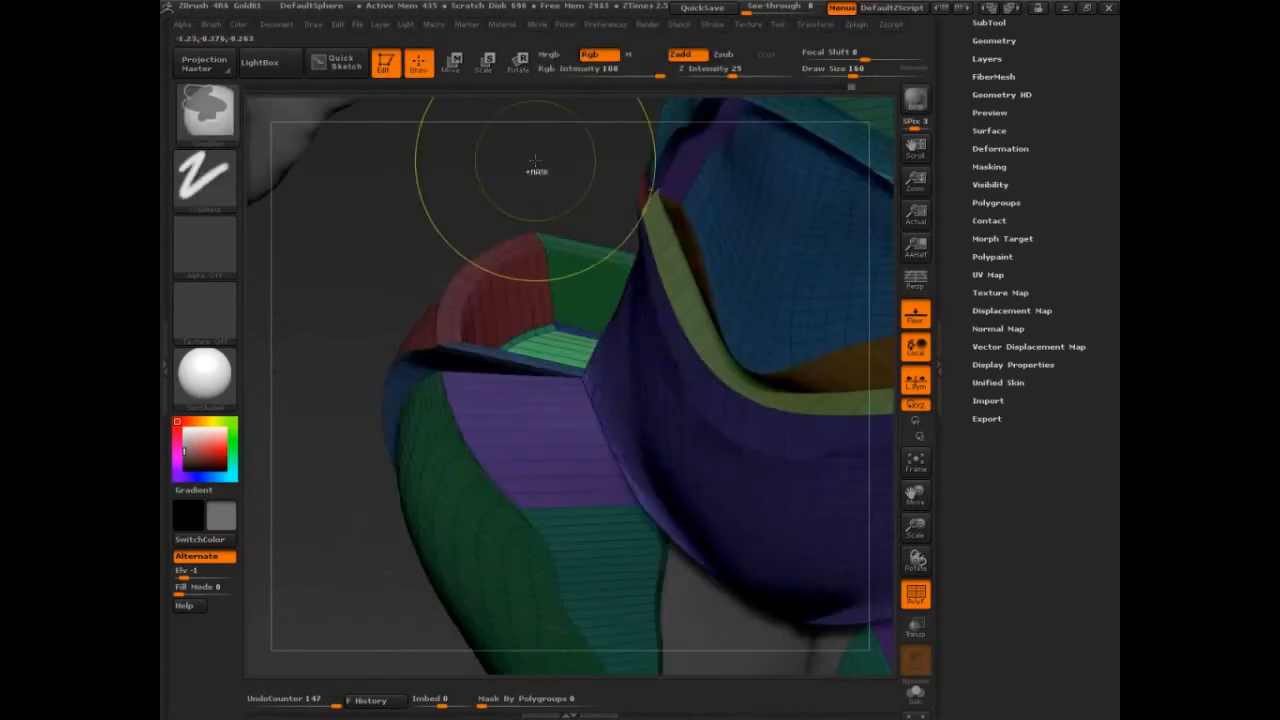
ctrl+click(535, 161)
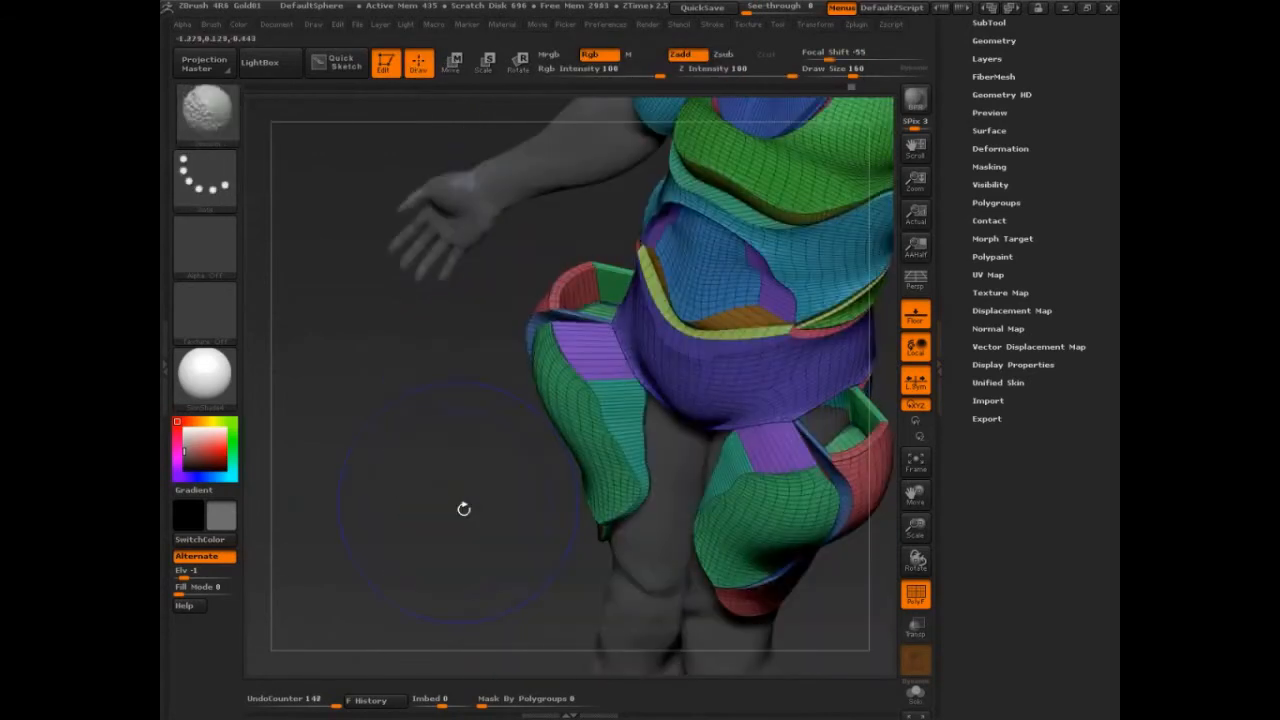
key(shift+f)
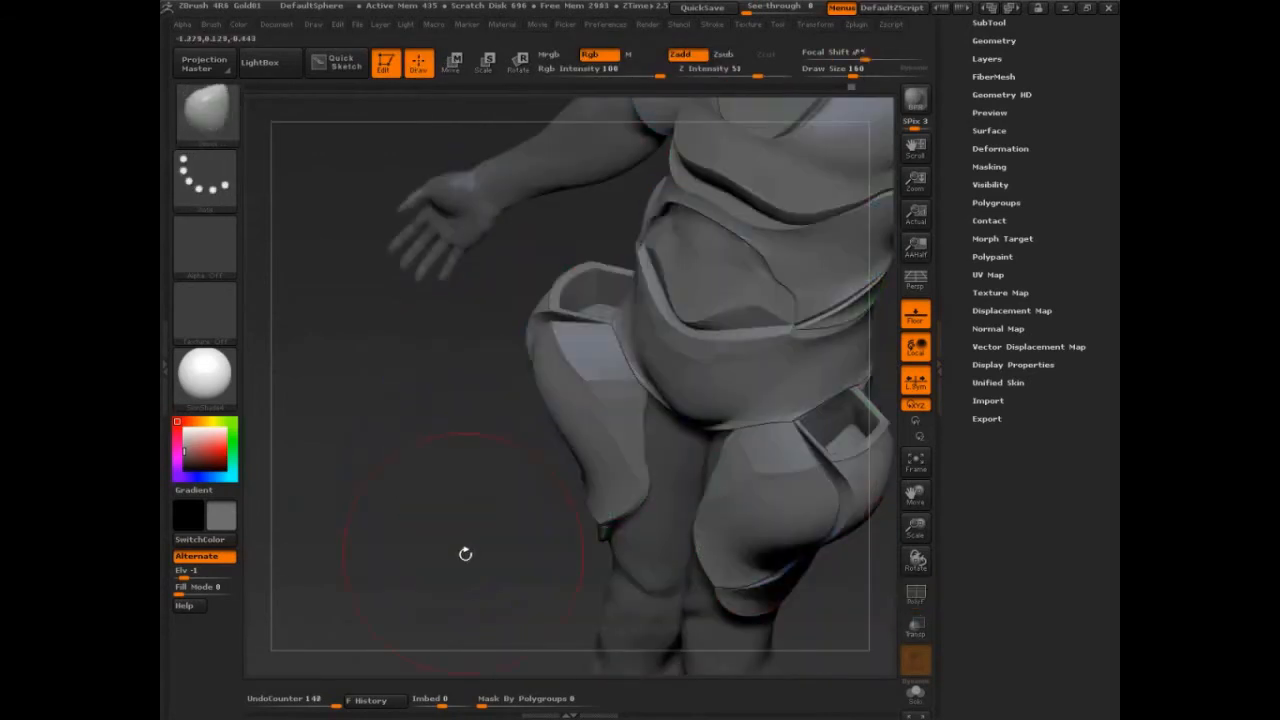
mouse_move(463, 551)
mouse_down()
mouse_move(477, 514)
mouse_move(509, 533)
mouse_move(486, 503)
mouse_move(764, 528)
mouse_move(773, 570)
mouse_up()
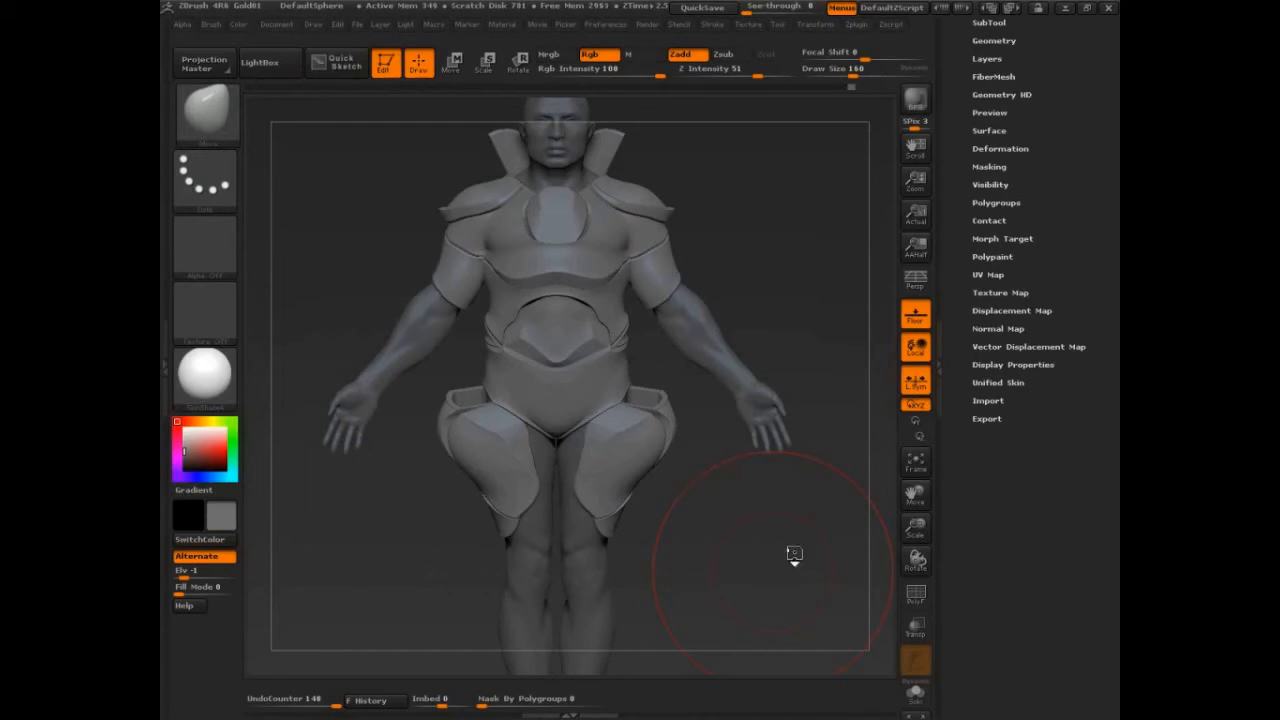
mouse_move(794, 554)
mouse_down()
mouse_move(809, 569)
mouse_move(803, 543)
mouse_move(818, 582)
mouse_move(784, 587)
mouse_up()
key(s)
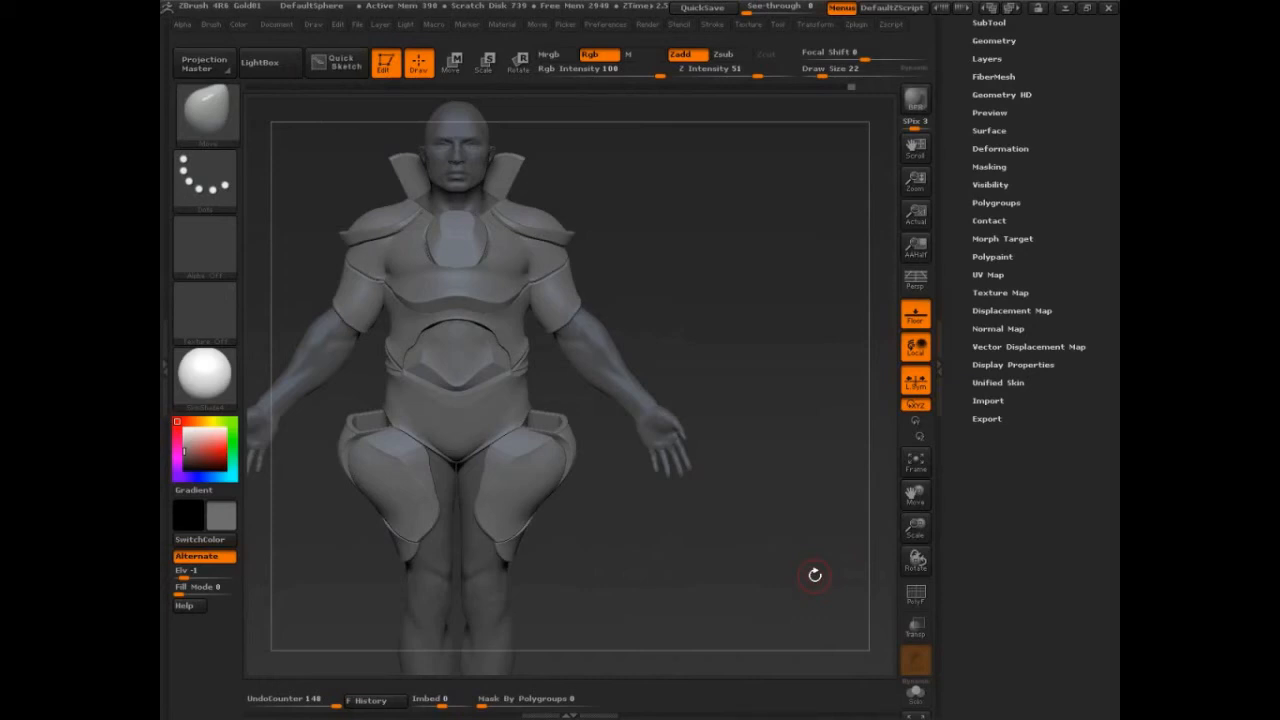
key(ctrl+shift)
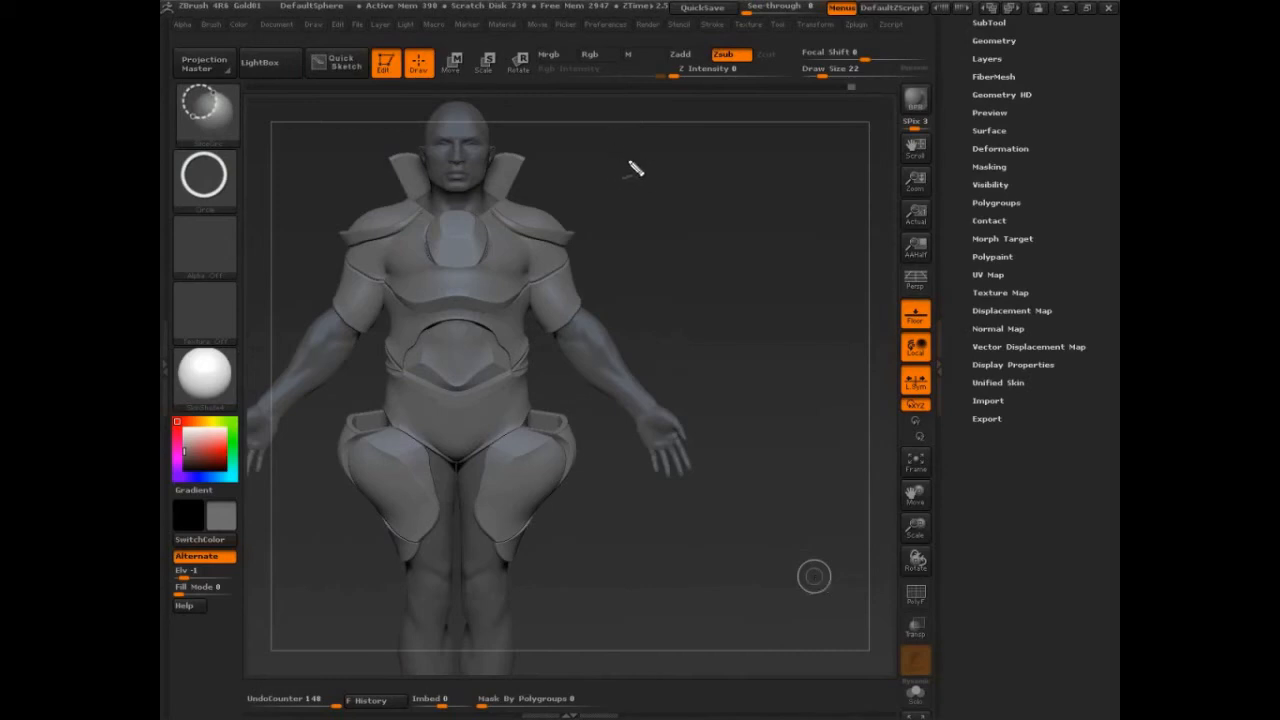
mouse_move(626, 160)
mouse_down()
mouse_move(668, 218)
mouse_move(712, 148)
mouse_move(744, 198)
mouse_move(790, 150)
mouse_move(758, 153)
mouse_up()
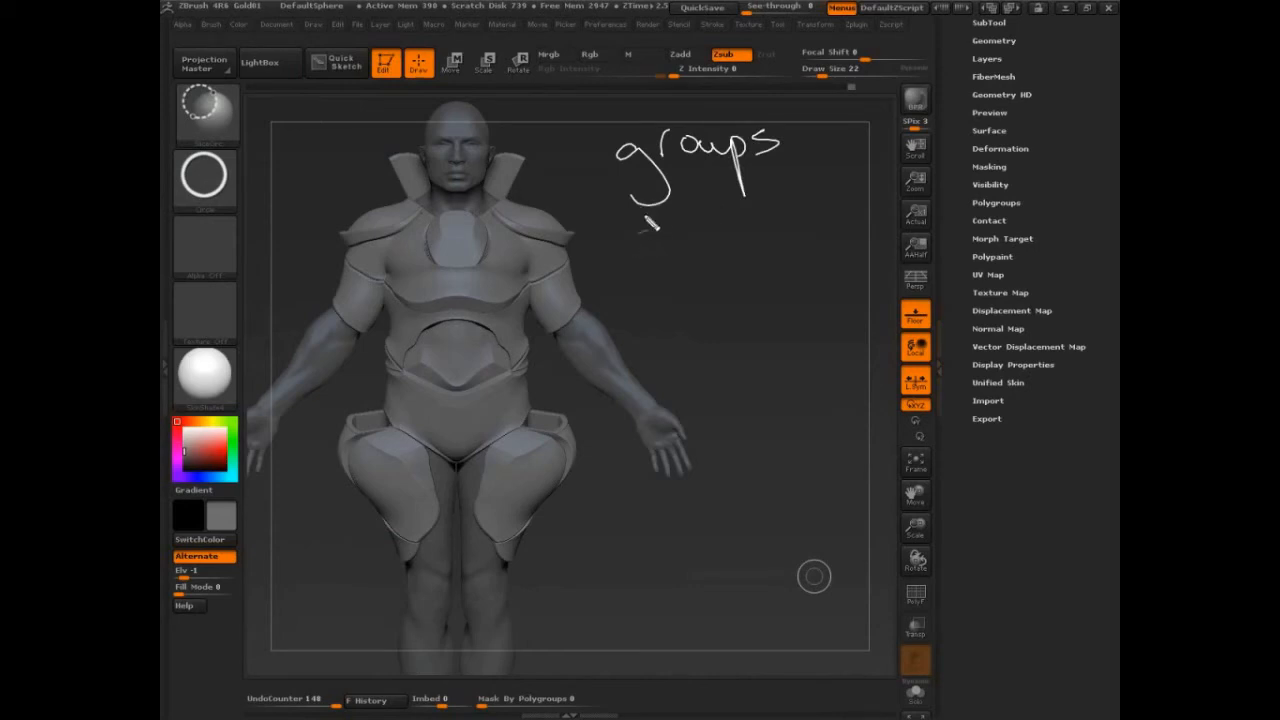
mouse_move(652, 230)
mouse_down()
mouse_move(778, 213)
mouse_move(790, 224)
mouse_up()
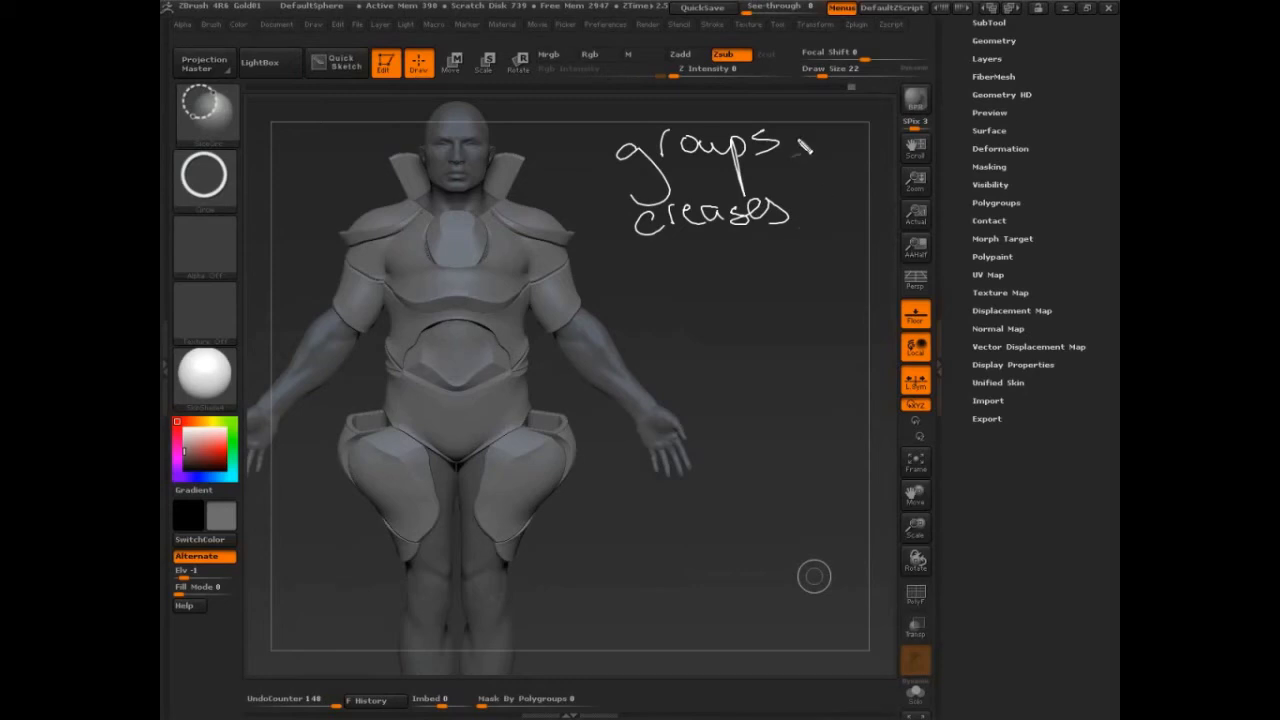
mouse_move(797, 130)
mouse_down()
mouse_move(820, 165)
mouse_move(808, 210)
mouse_up()
drag(856, 142, 838, 190)
drag(836, 172, 963, 174)
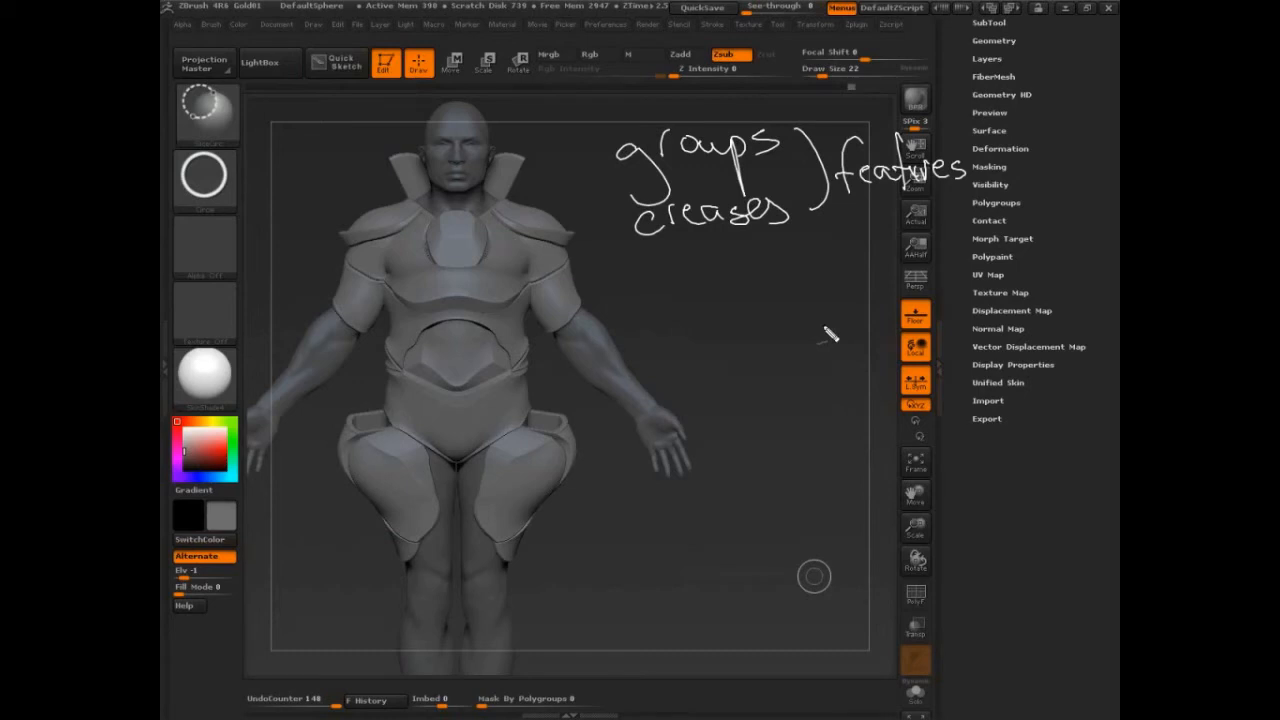
mouse_move(1030, 199)
mouse_down()
mouse_move(1014, 220)
mouse_move(1038, 200)
mouse_up()
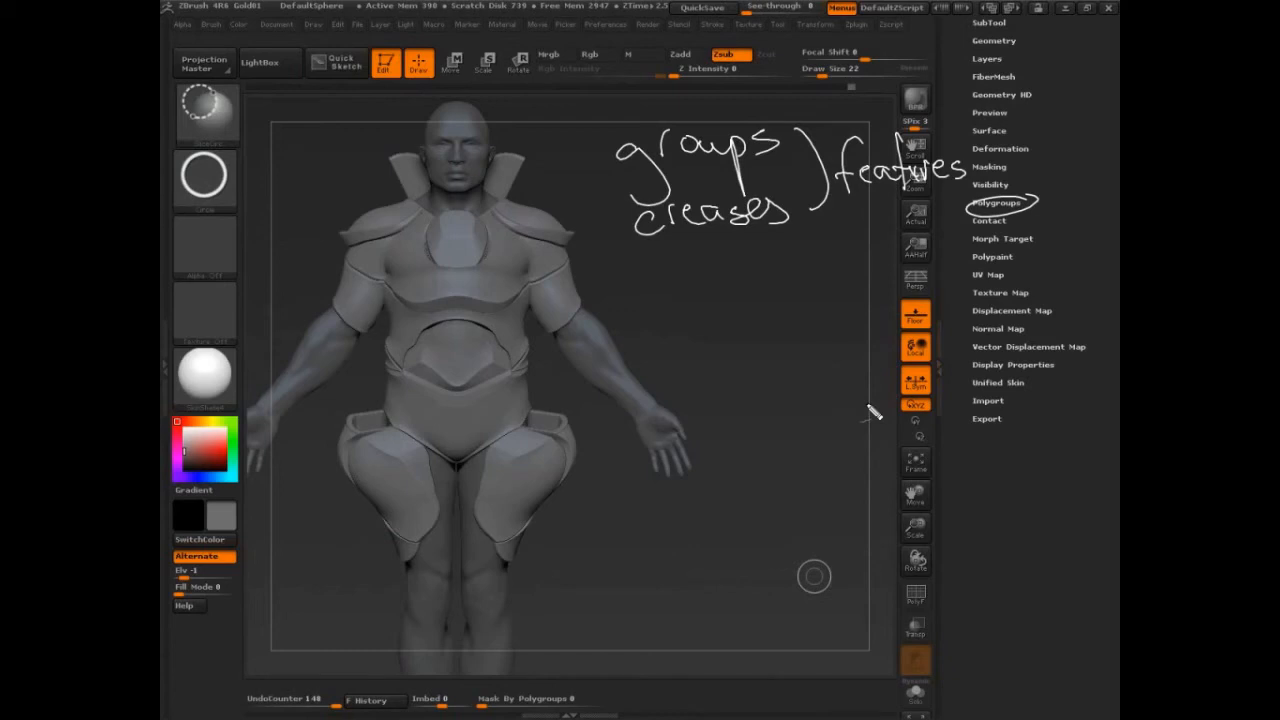
mouse_move(630, 250)
mouse_down()
mouse_move(668, 274)
mouse_move(742, 256)
mouse_move(776, 290)
mouse_move(796, 274)
mouse_move(810, 300)
mouse_move(824, 262)
mouse_up()
drag(716, 312, 750, 303)
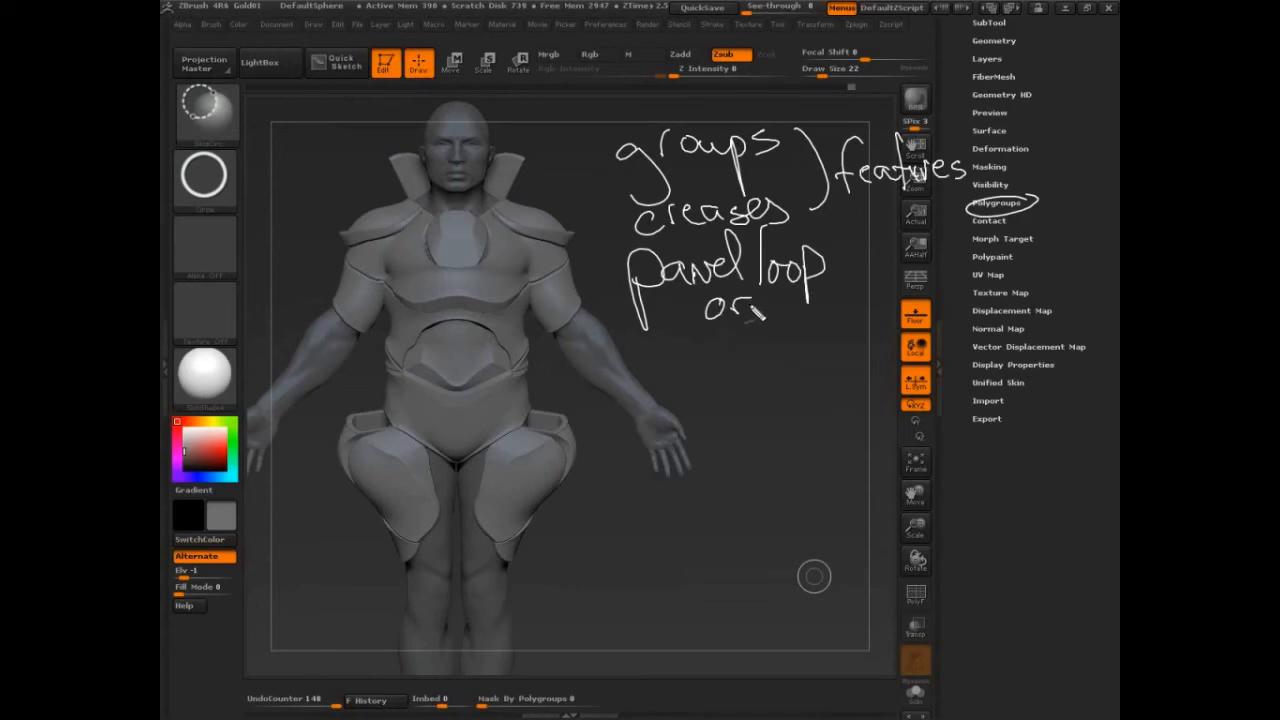
mouse_move(652, 362)
mouse_down()
mouse_move(770, 340)
mouse_move(790, 352)
mouse_move(830, 320)
mouse_move(870, 350)
mouse_move(905, 333)
mouse_up()
mouse_move(755, 372)
mouse_down()
mouse_move(758, 398)
mouse_move(728, 428)
mouse_move(742, 413)
mouse_move(790, 440)
mouse_move(836, 440)
mouse_move(855, 425)
mouse_move(950, 420)
mouse_move(930, 440)
mouse_up()
click(624, 360)
click(605, 280)
click(612, 222)
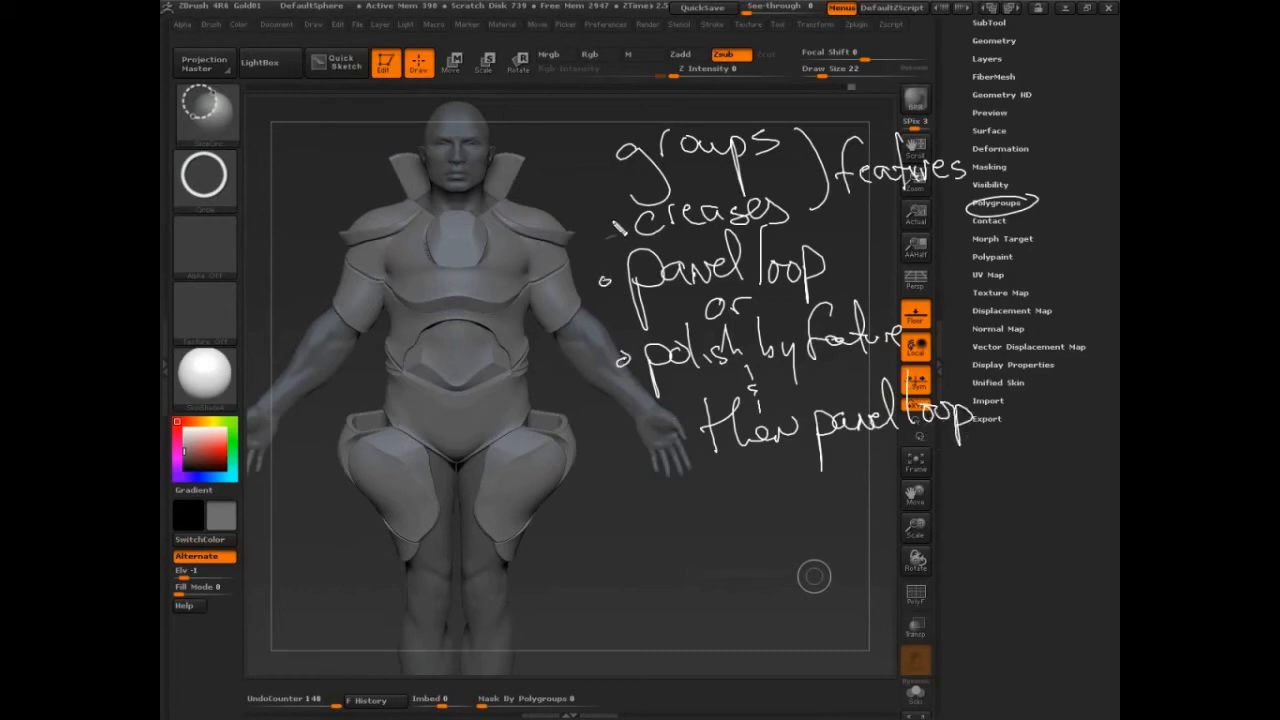
click(593, 162)
click(619, 505)
mouse_move(676, 503)
mouse_down()
mouse_move(680, 530)
mouse_move(842, 508)
mouse_up()
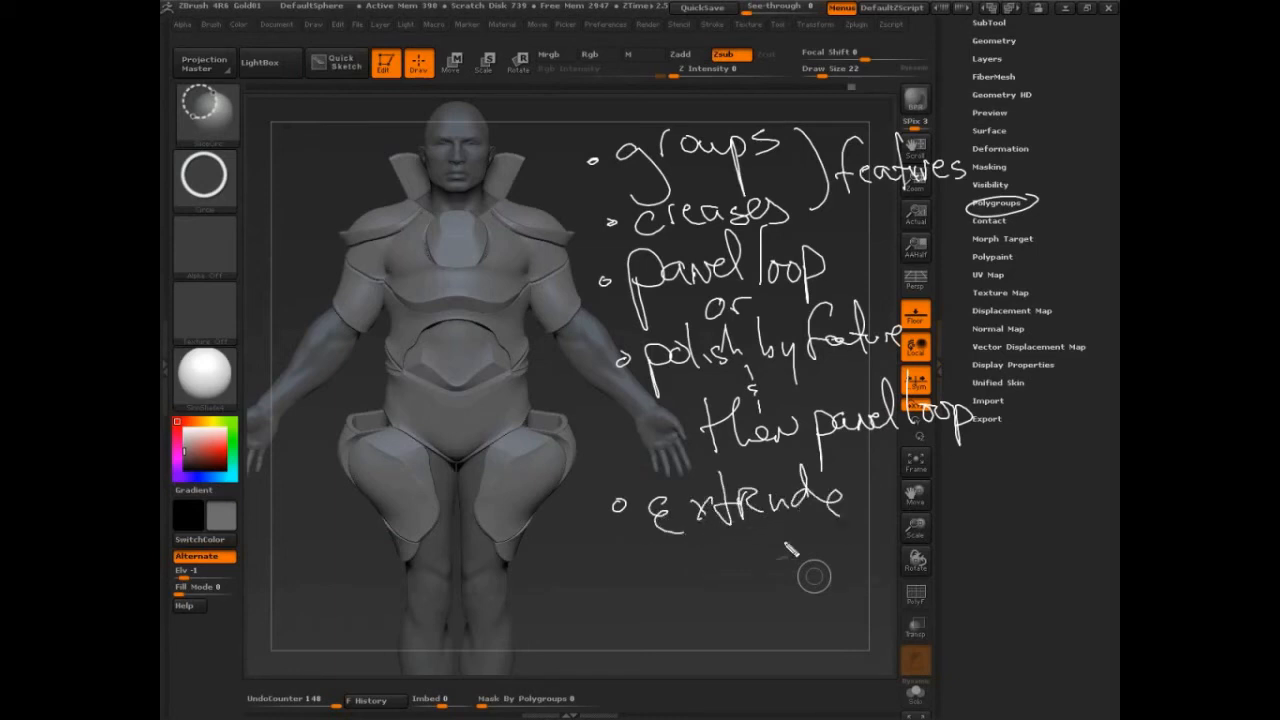
mouse_move(668, 585)
mouse_down()
mouse_move(680, 550)
mouse_move(702, 575)
mouse_move(740, 560)
mouse_move(800, 588)
mouse_up()
drag(805, 510, 806, 575)
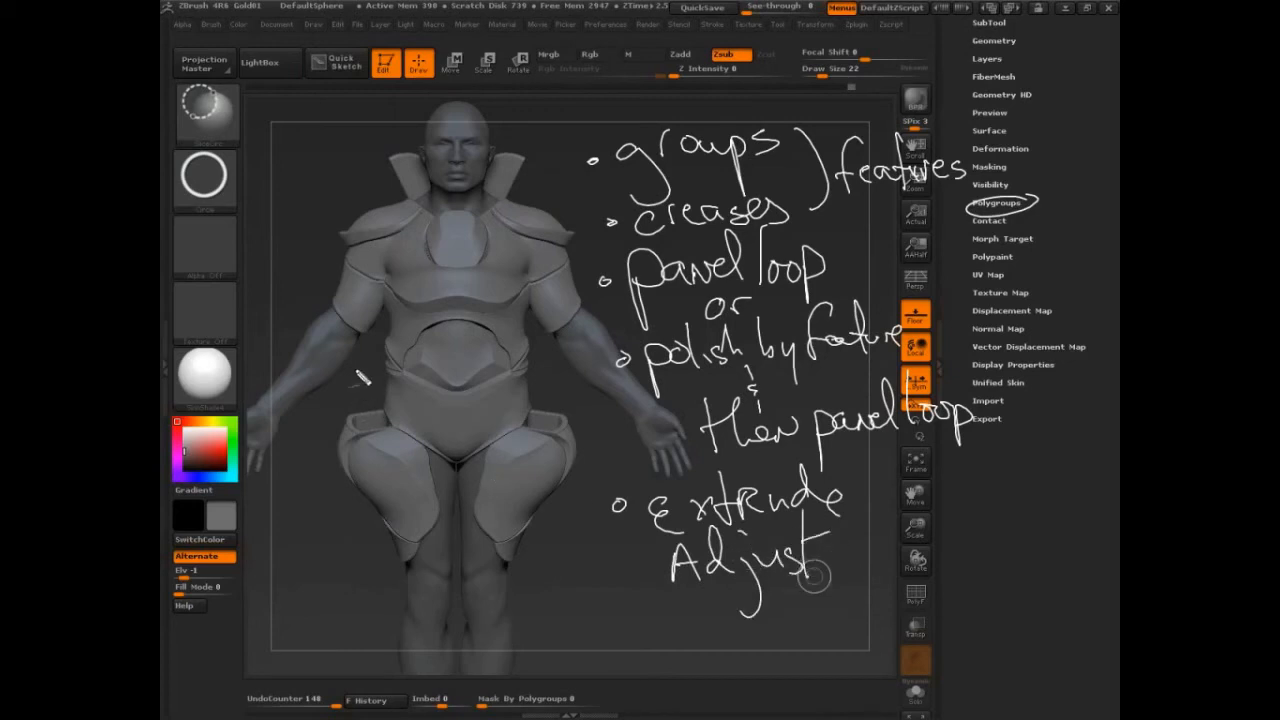
drag(358, 370, 380, 412)
drag(577, 232, 612, 220)
mouse_move(392, 172)
mouse_down()
mouse_move(340, 190)
mouse_move(348, 197)
mouse_up()
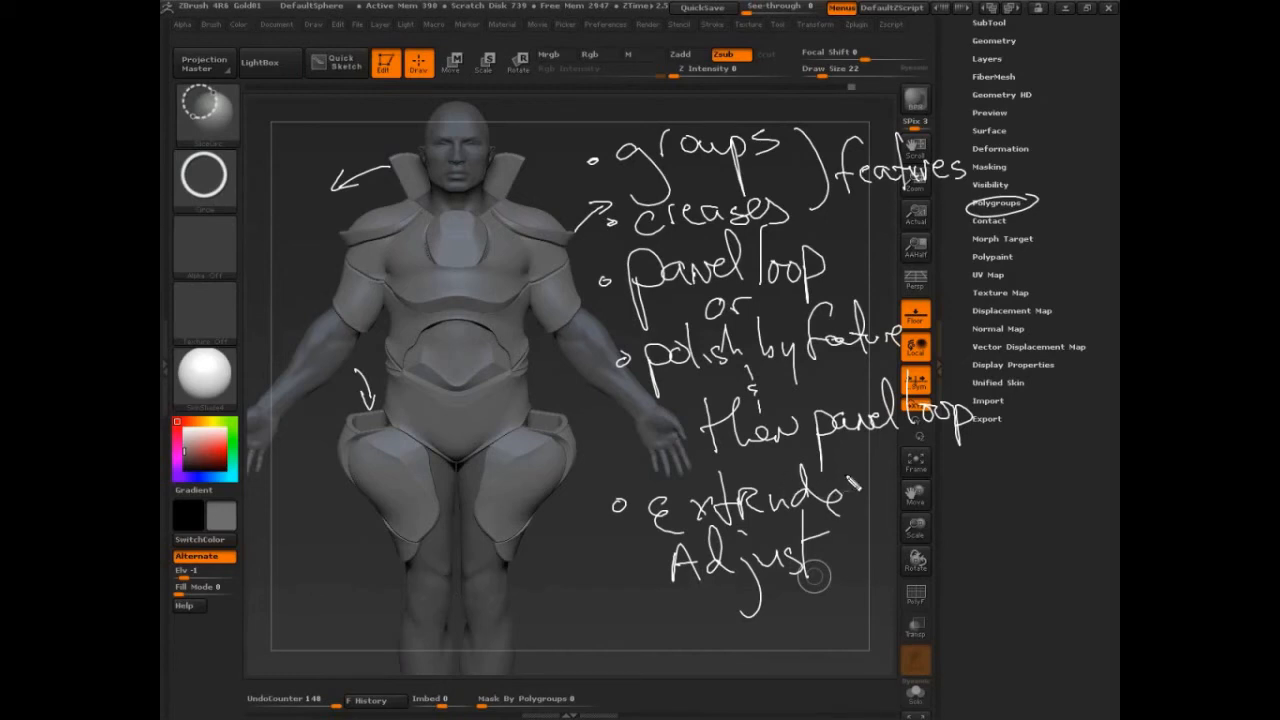
drag(850, 480, 684, 463)
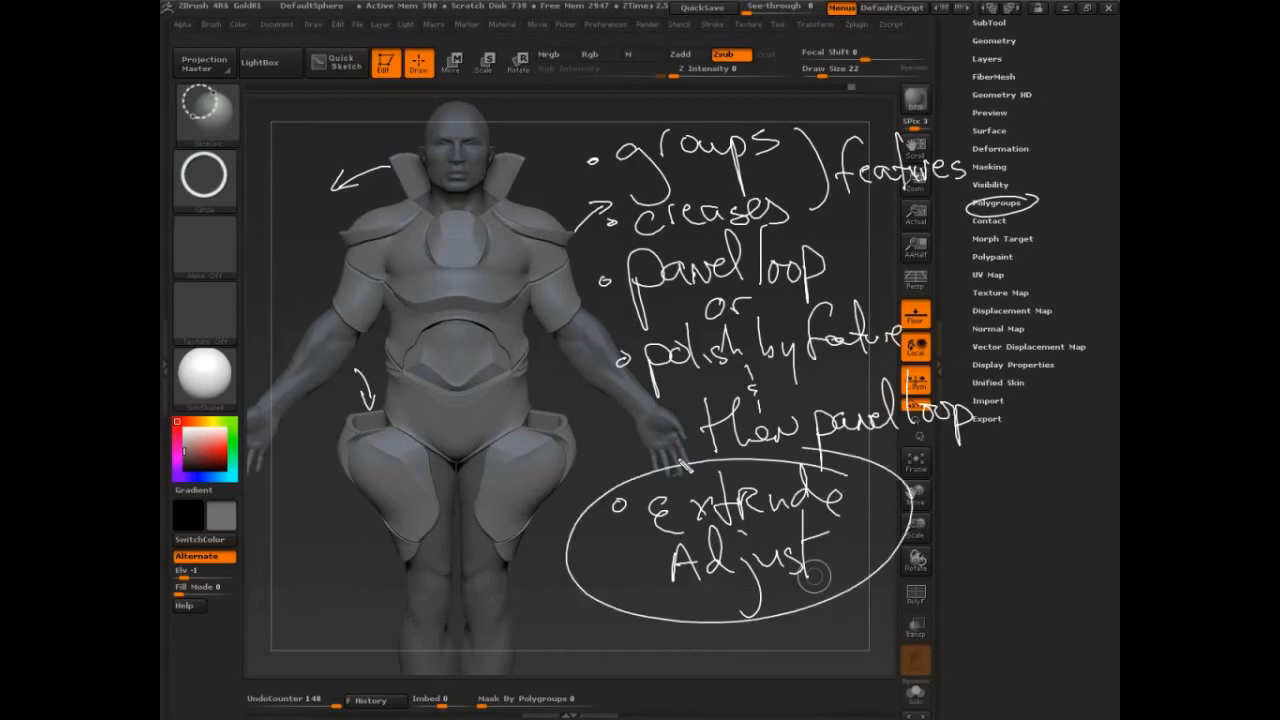